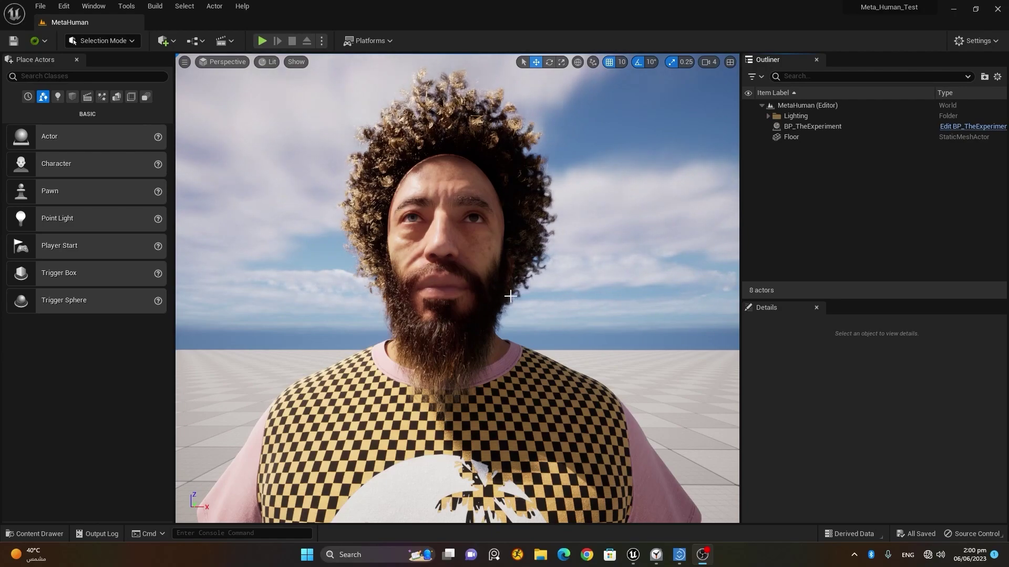
Step: Create a Level Sequence asset named Test_Animation in the Levels folder
{"action": "scroll", "coordinate": [537, 297], "scroll_direction": "down", "scroll_amount": 5}
{"action": "right_click_drag", "start_coordinate": [537, 296], "coordinate": [483, 321]}
{"action": "middle_click_drag", "start_coordinate": [483, 320], "coordinate": [583, 394]}
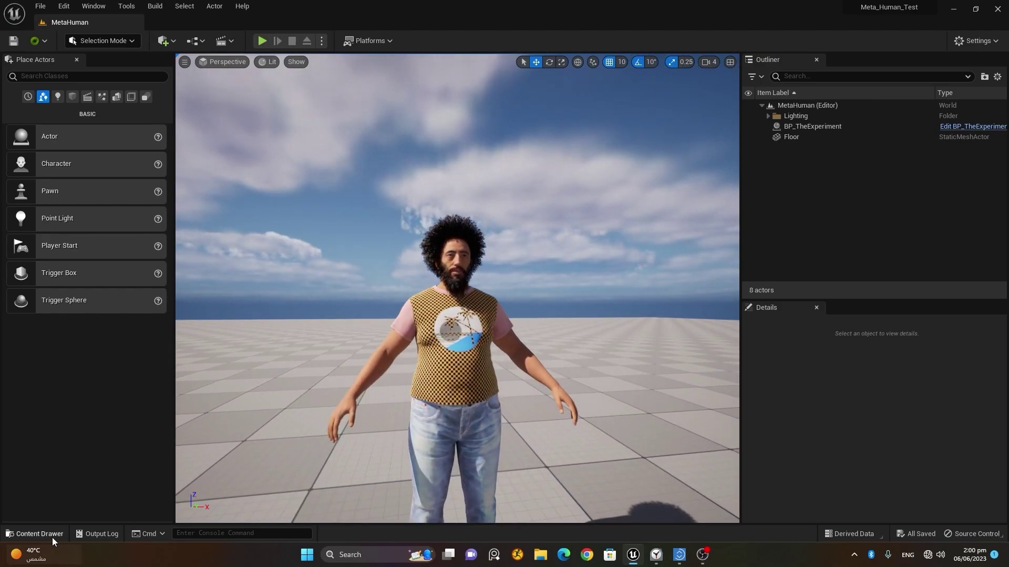
{"action": "left_click", "coordinate": [37, 534]}
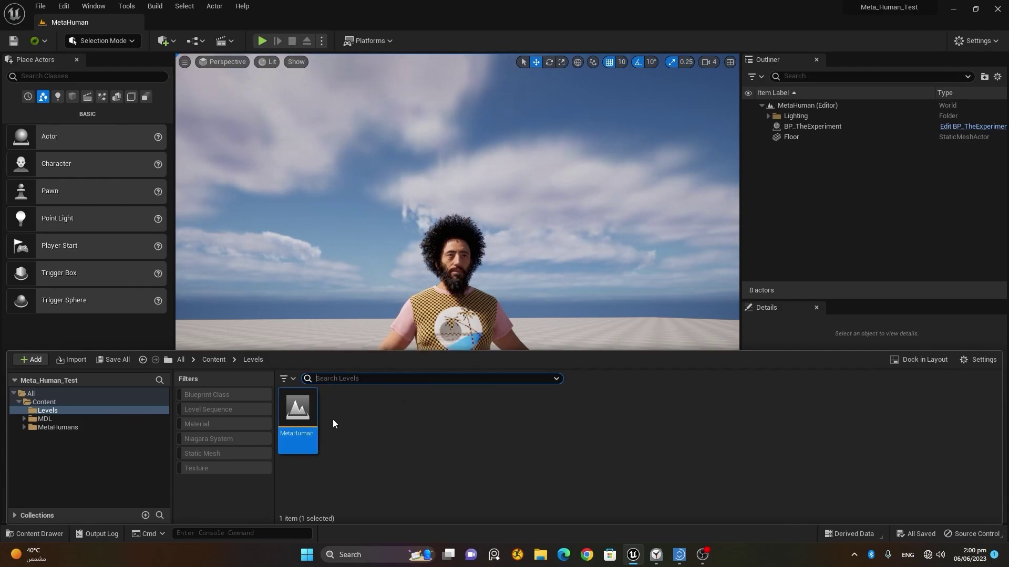
{"action": "right_click", "coordinate": [346, 420]}
{"action": "mouse_move", "coordinate": [348, 426]}
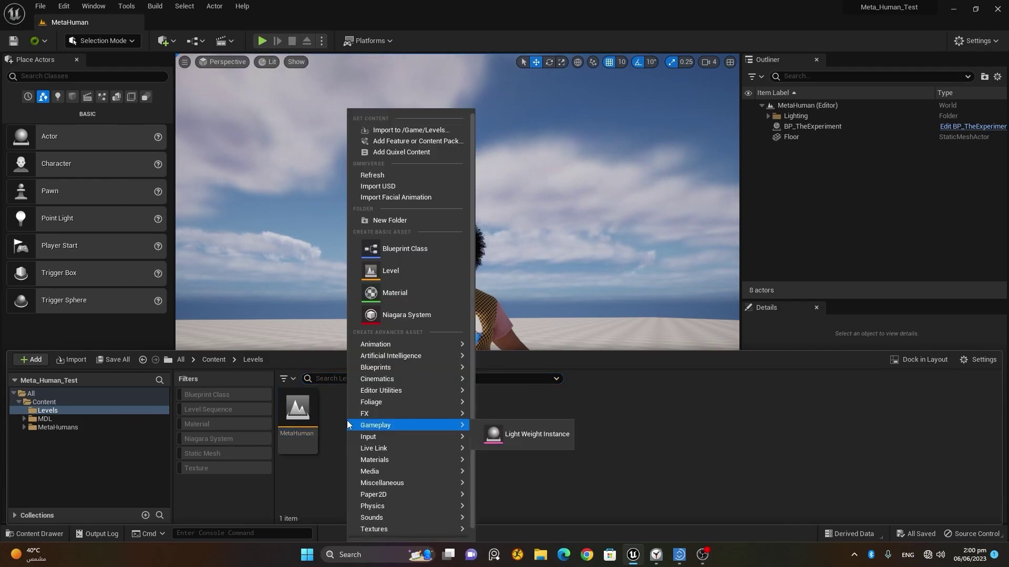
{"action": "mouse_move", "coordinate": [415, 377]}
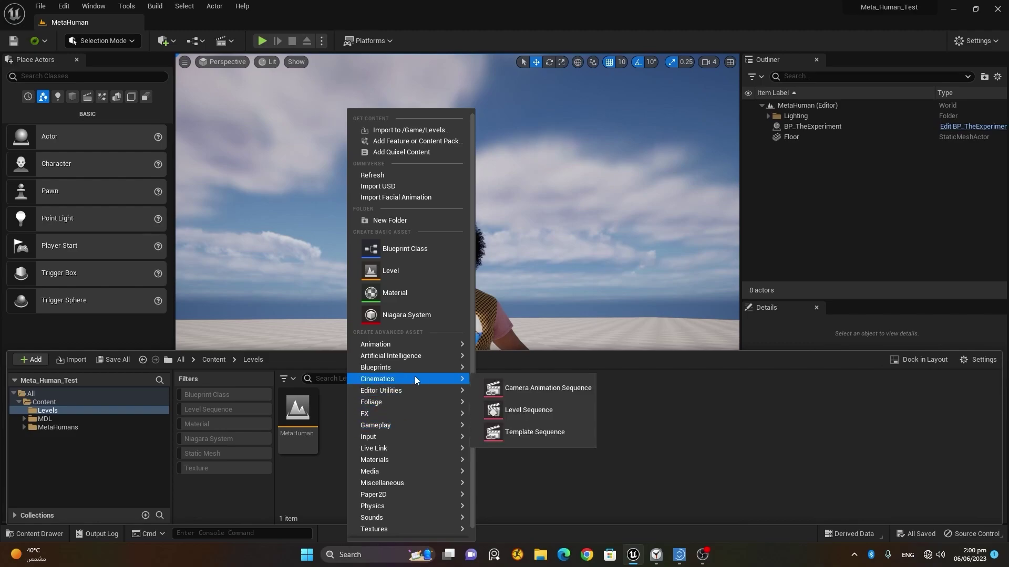
{"action": "left_click", "coordinate": [546, 412]}
{"action": "type", "text": "Test_"}
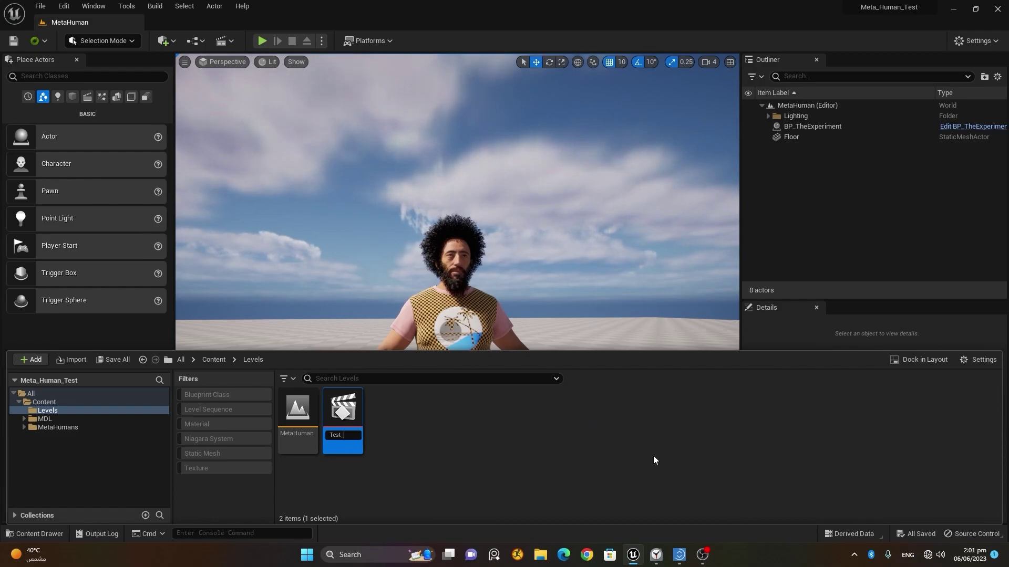
{"action": "type", "text": "Animation"}
{"action": "key", "text": "Return"}
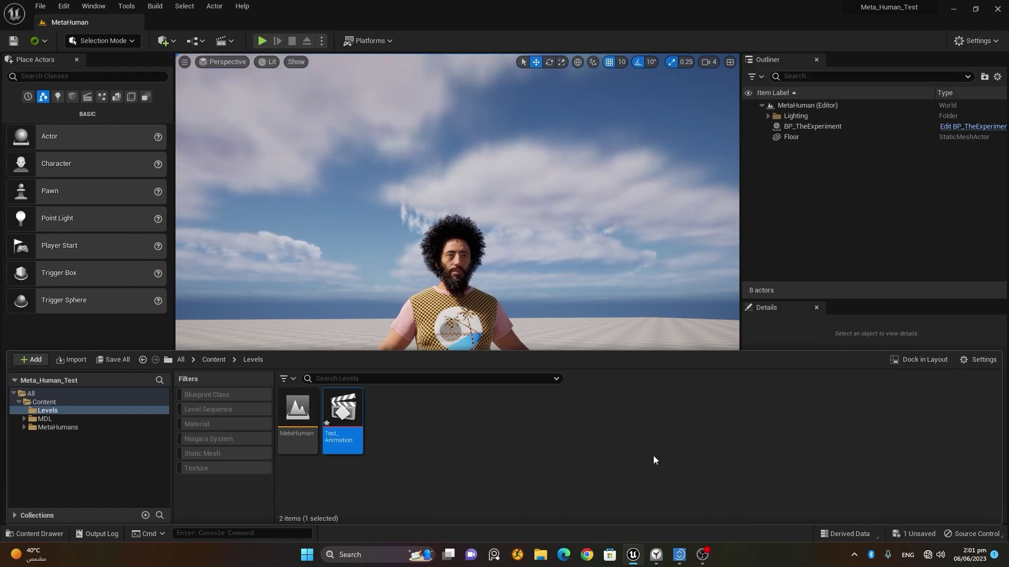
Step: Open the Test_Animation sequence and add the BP_TheExperiment character to it as an actor track
{"action": "double_click", "coordinate": [343, 413]}
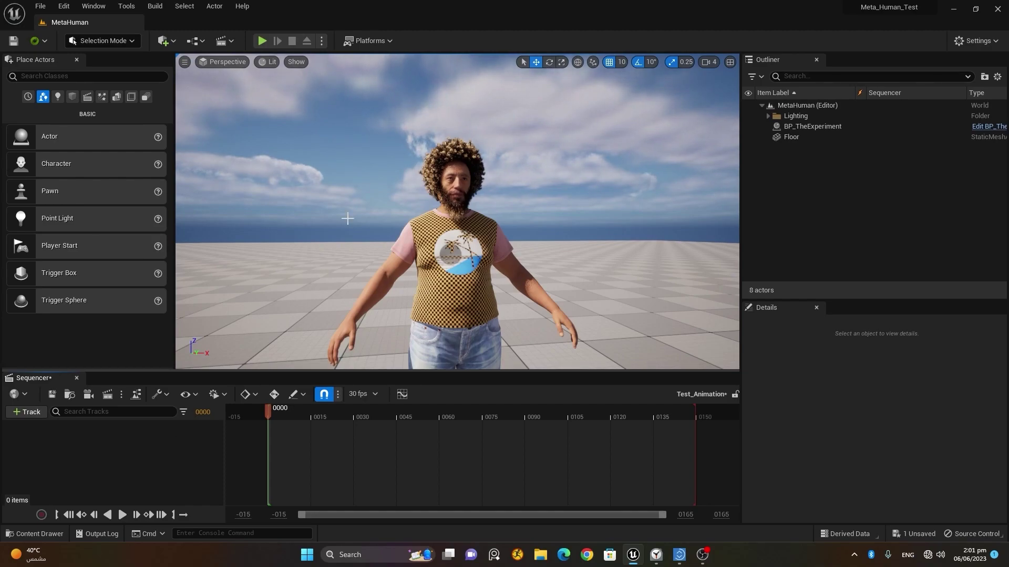
{"action": "left_click", "coordinate": [465, 240]}
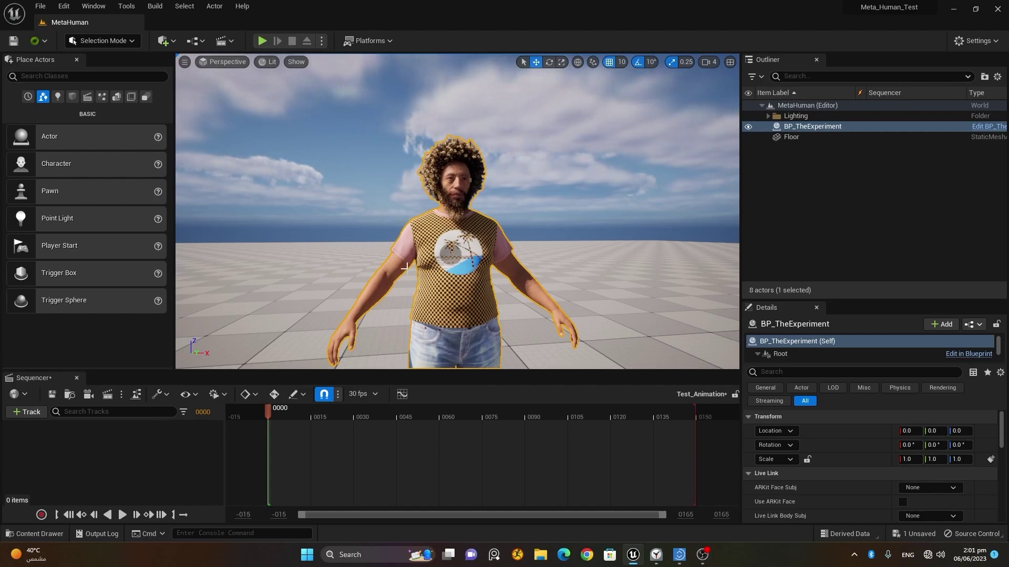
{"action": "left_click", "coordinate": [30, 413]}
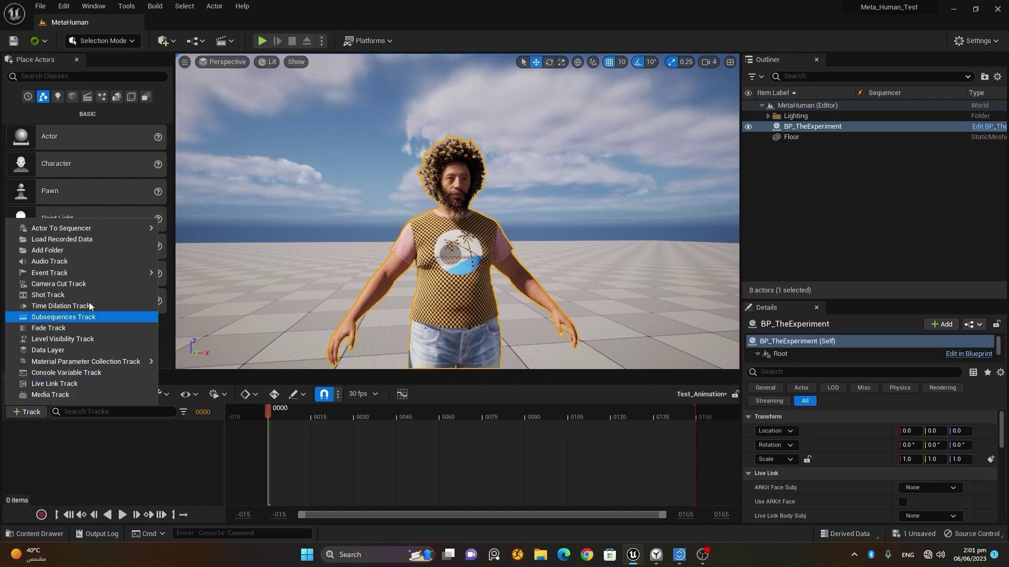
{"action": "mouse_move", "coordinate": [76, 228]}
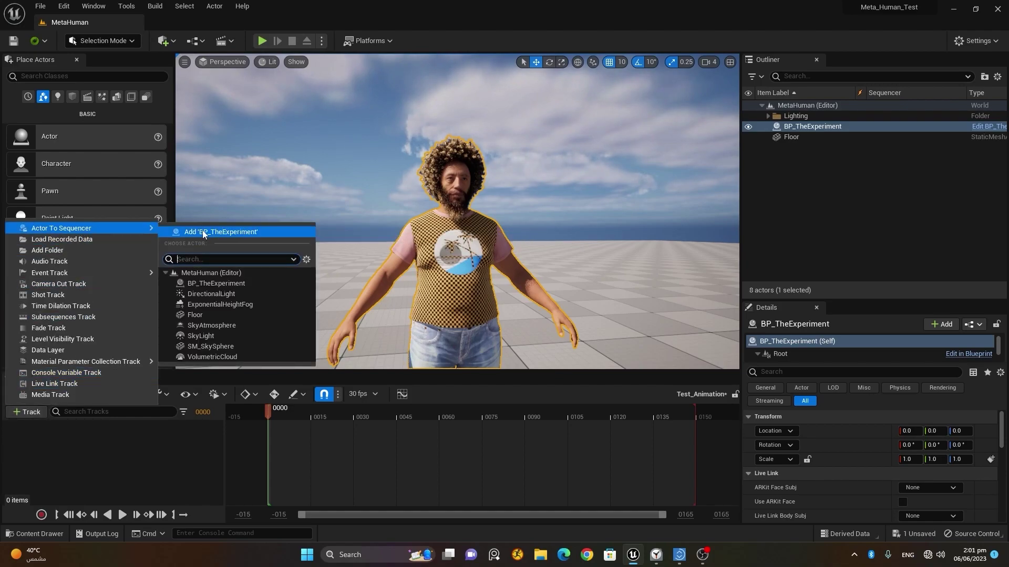
{"action": "left_click", "coordinate": [250, 232]}
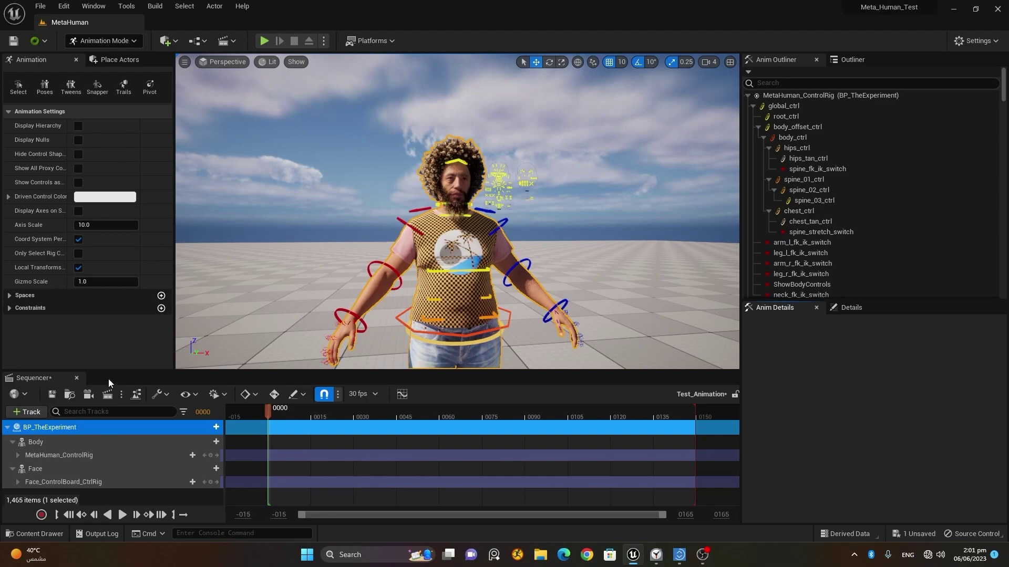
Step: Examine the controls under MetaHuman_ControlRig and how the arm controls on the character match their tracks
{"action": "left_click_drag", "start_coordinate": [110, 372], "coordinate": [110, 244]}
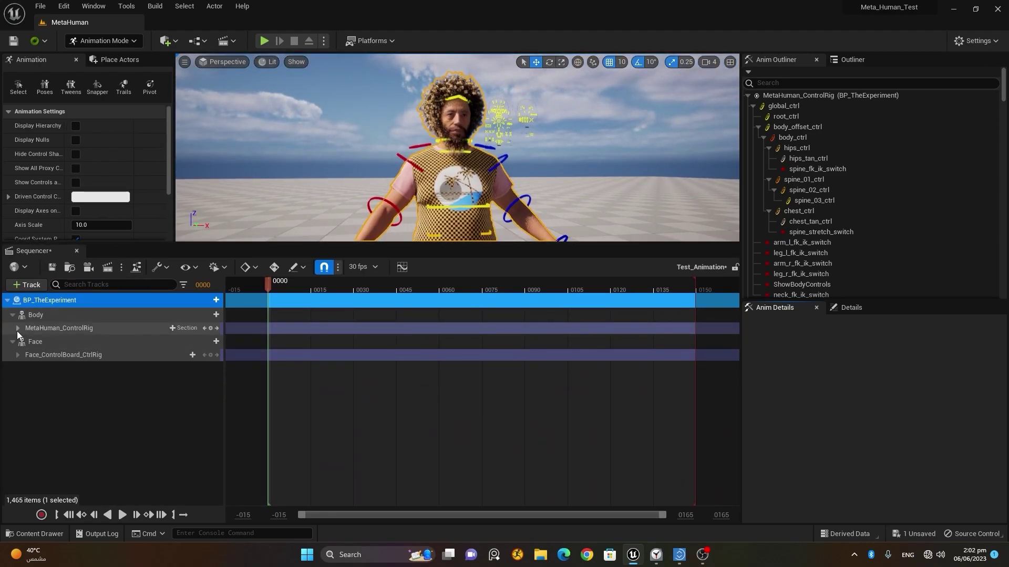
{"action": "left_click", "coordinate": [18, 328]}
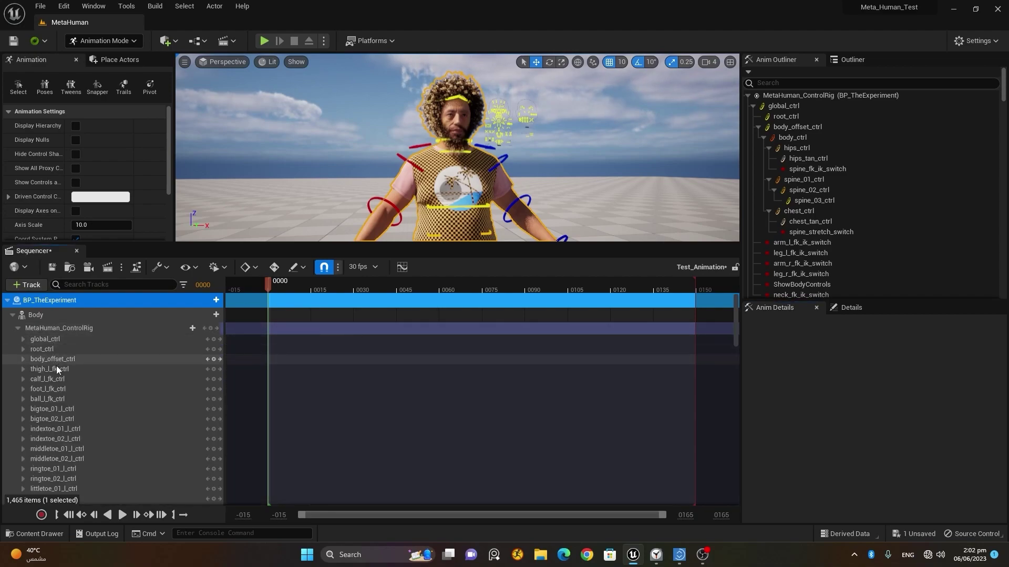
{"action": "left_click", "coordinate": [61, 397]}
{"action": "left_click", "coordinate": [65, 430]}
{"action": "left_click", "coordinate": [73, 478]}
{"action": "left_click", "coordinate": [75, 418]}
{"action": "left_click", "coordinate": [84, 378]}
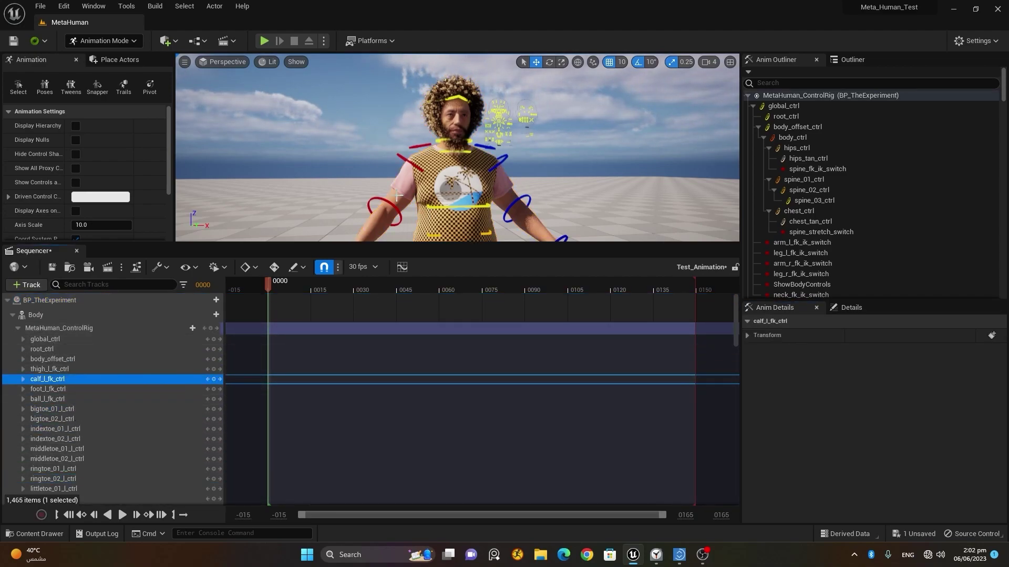
{"action": "left_click", "coordinate": [400, 156]}
{"action": "scroll", "coordinate": [190, 402], "scroll_direction": "down", "scroll_amount": 1}
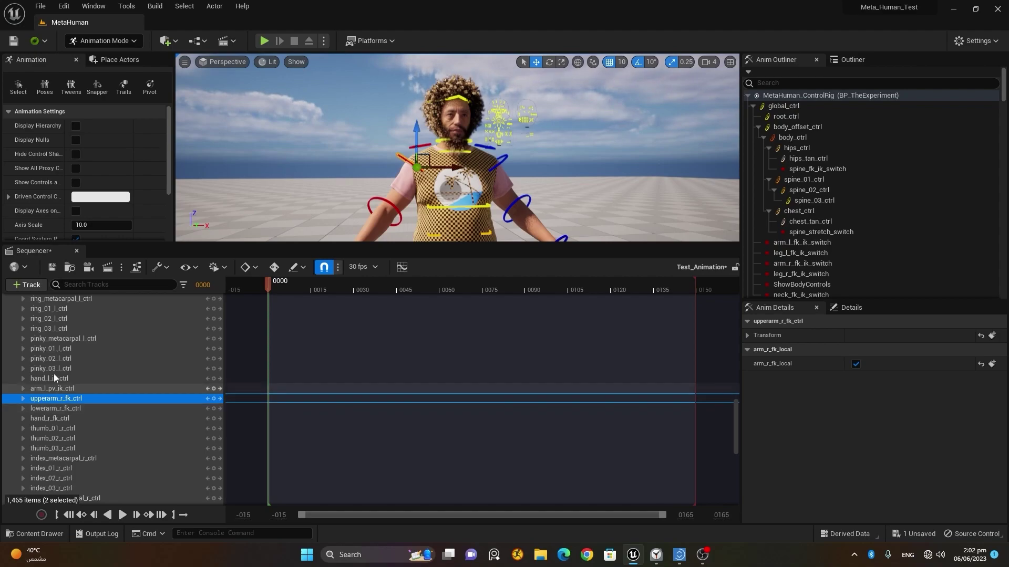
{"action": "scroll", "coordinate": [58, 362], "scroll_direction": "up", "scroll_amount": 6}
{"action": "scroll", "coordinate": [62, 359], "scroll_direction": "up", "scroll_amount": 5}
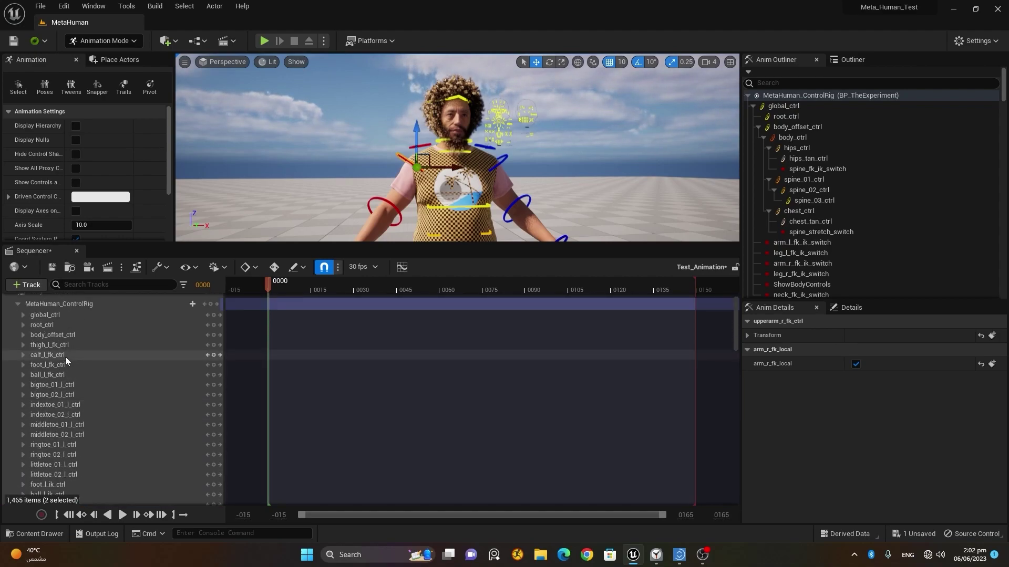
{"action": "left_click", "coordinate": [526, 198]}
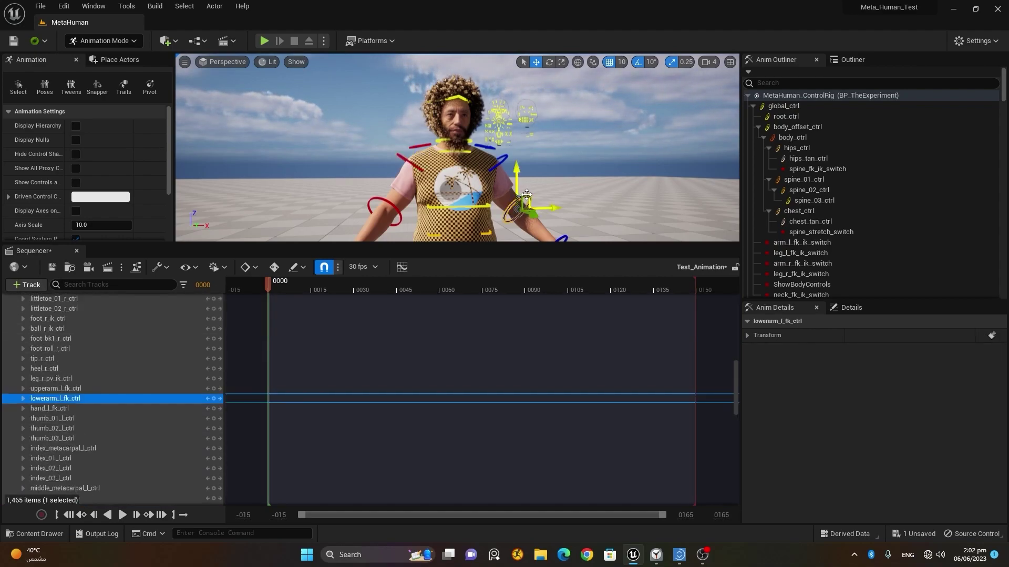
{"action": "scroll", "coordinate": [159, 363], "scroll_direction": "up", "scroll_amount": 10}
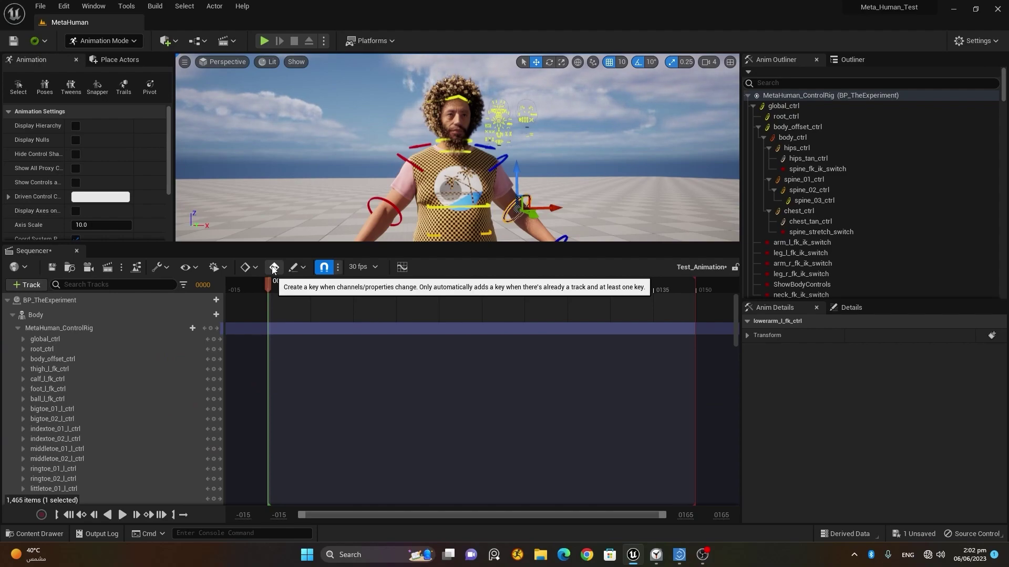
Step: Enable automatic keying and add a key for the whole MetaHuman_ControlRig track at frame 0
{"action": "left_click", "coordinate": [274, 268]}
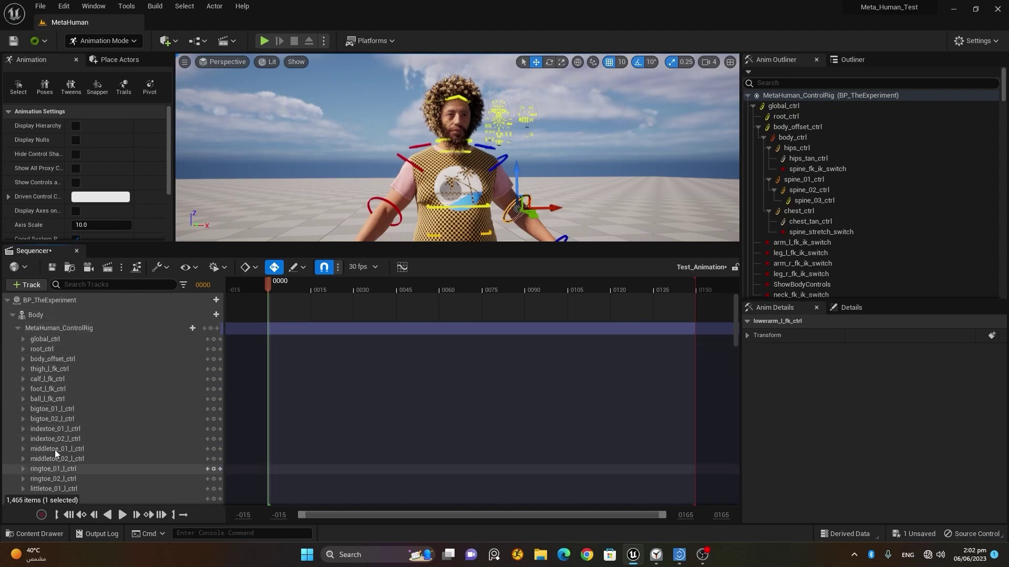
{"action": "left_click", "coordinate": [18, 329]}
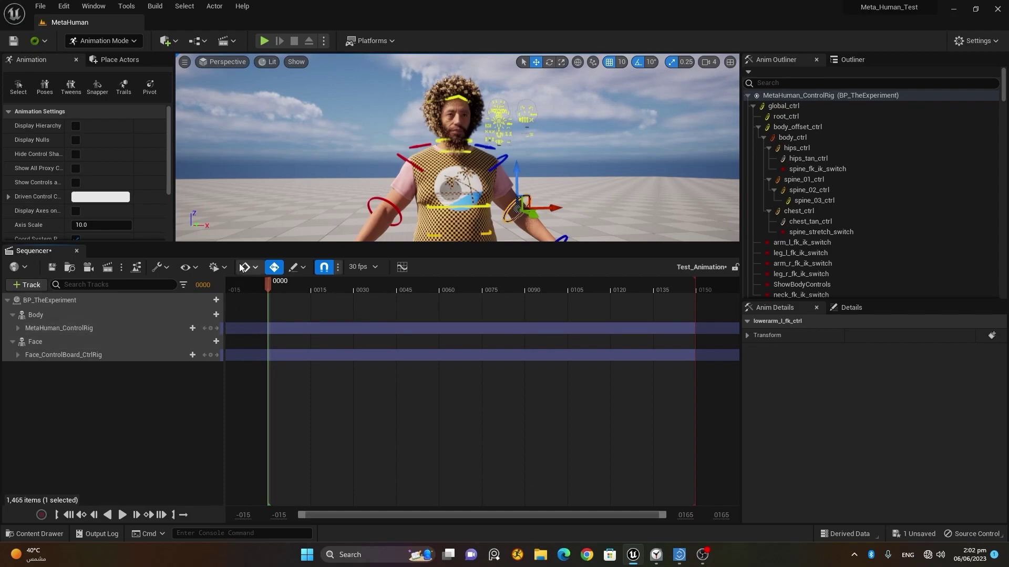
{"action": "left_click_drag", "start_coordinate": [238, 242], "coordinate": [238, 319]}
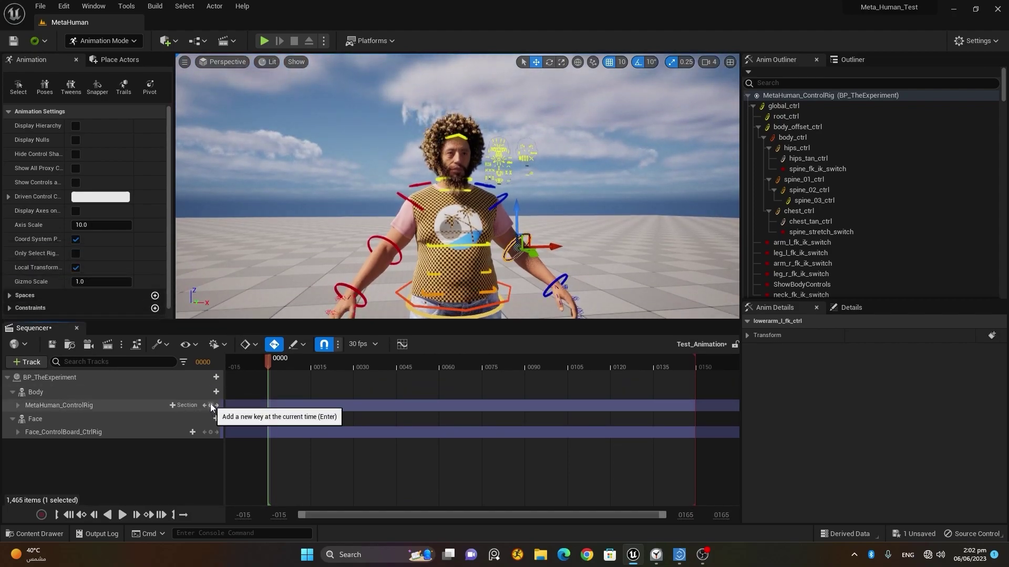
{"action": "left_click", "coordinate": [210, 407]}
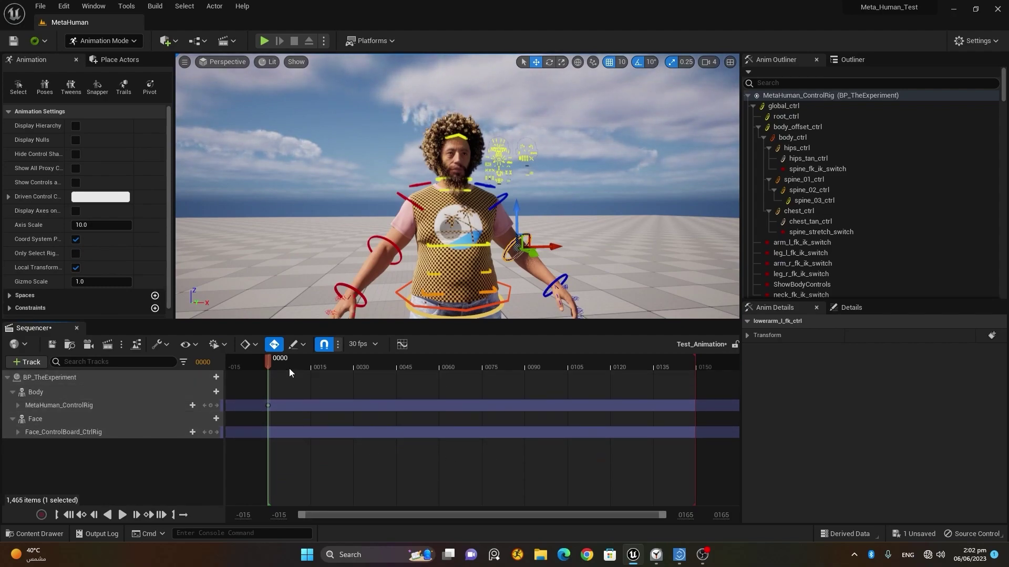
Step: At frame 31, rotate the left upper arm control so that the arm hangs down beside the body
{"action": "left_click_drag", "start_coordinate": [270, 364], "coordinate": [355, 373]}
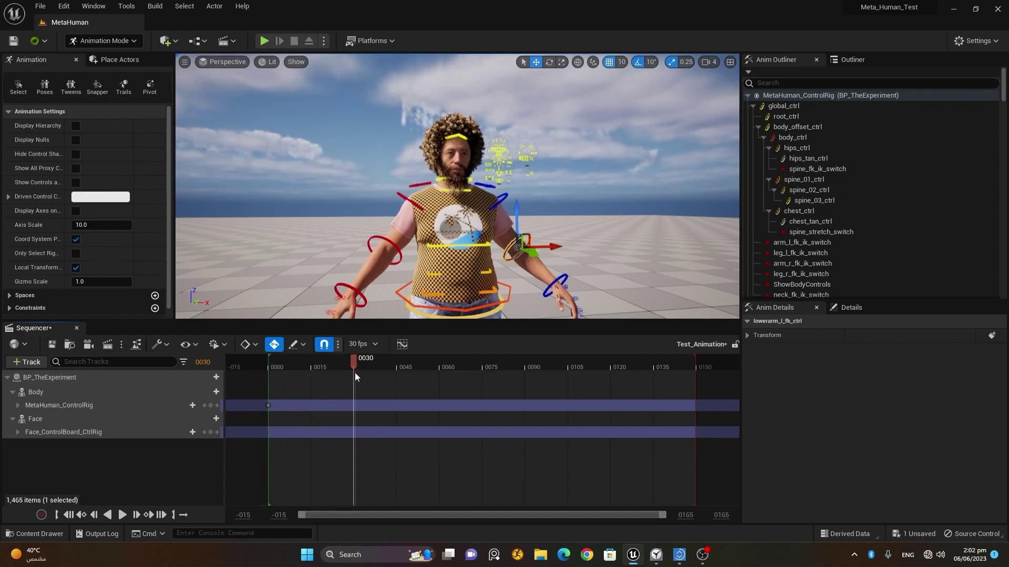
{"action": "left_click", "coordinate": [358, 371]}
{"action": "left_click", "coordinate": [493, 200]}
{"action": "key", "text": "e"}
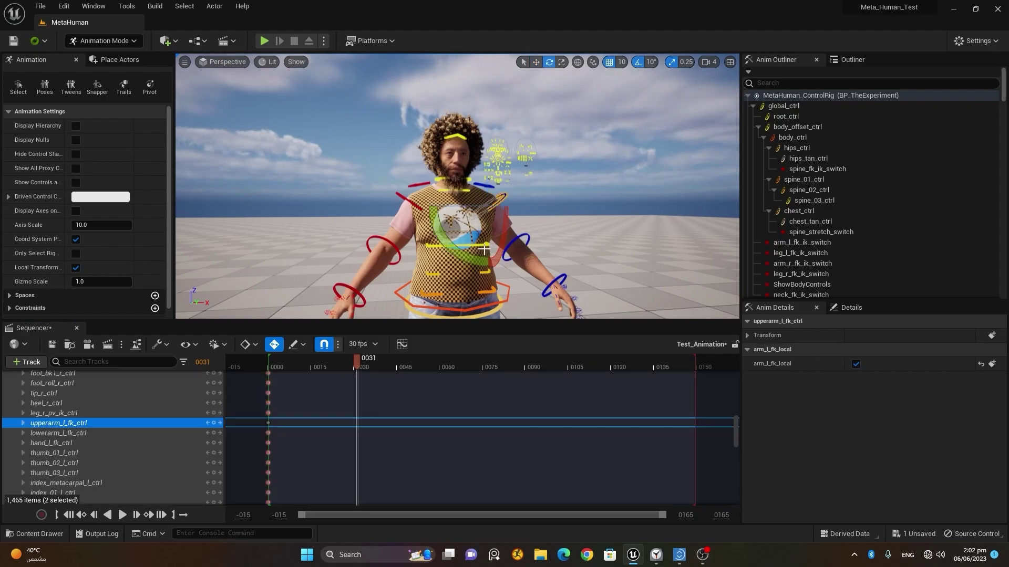
{"action": "middle_click_drag", "start_coordinate": [588, 217], "coordinate": [625, 209]}
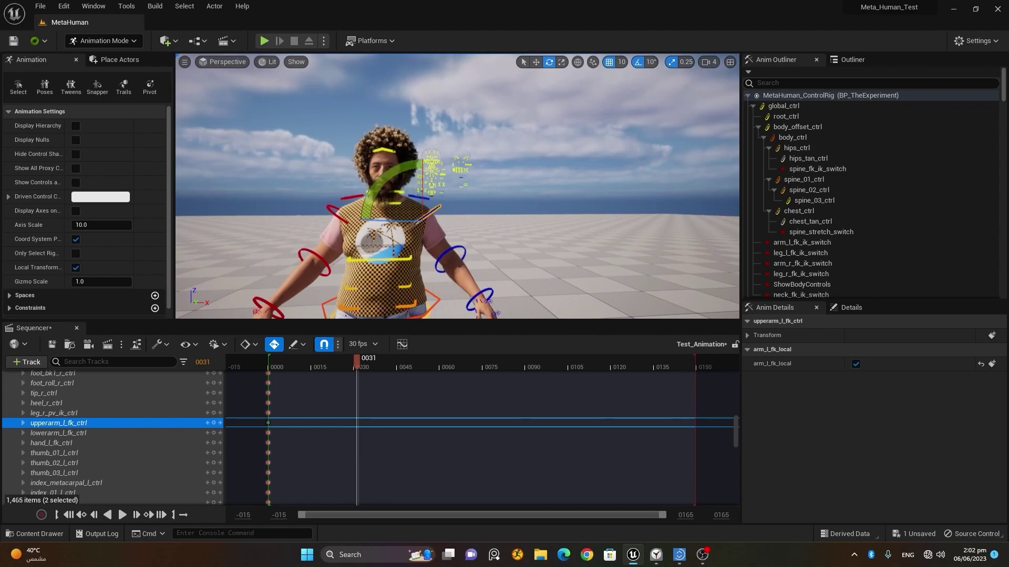
{"action": "key", "text": "f"}
{"action": "scroll", "coordinate": [615, 198], "scroll_direction": "down", "scroll_amount": 5}
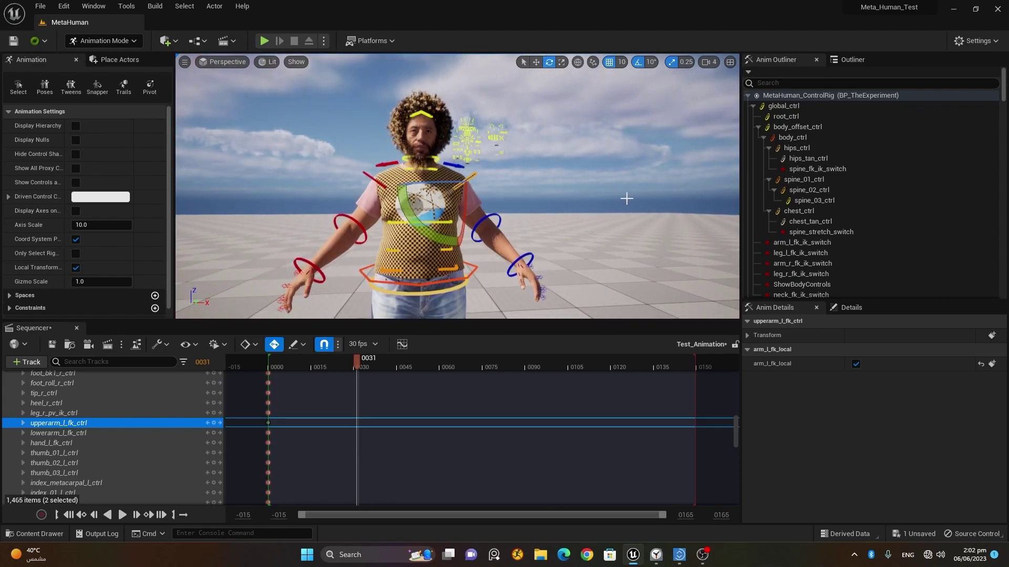
{"action": "left_click_drag", "start_coordinate": [622, 198], "coordinate": [578, 231], "text": "alt"}
{"action": "left_click_drag", "start_coordinate": [516, 182], "coordinate": [530, 219]}
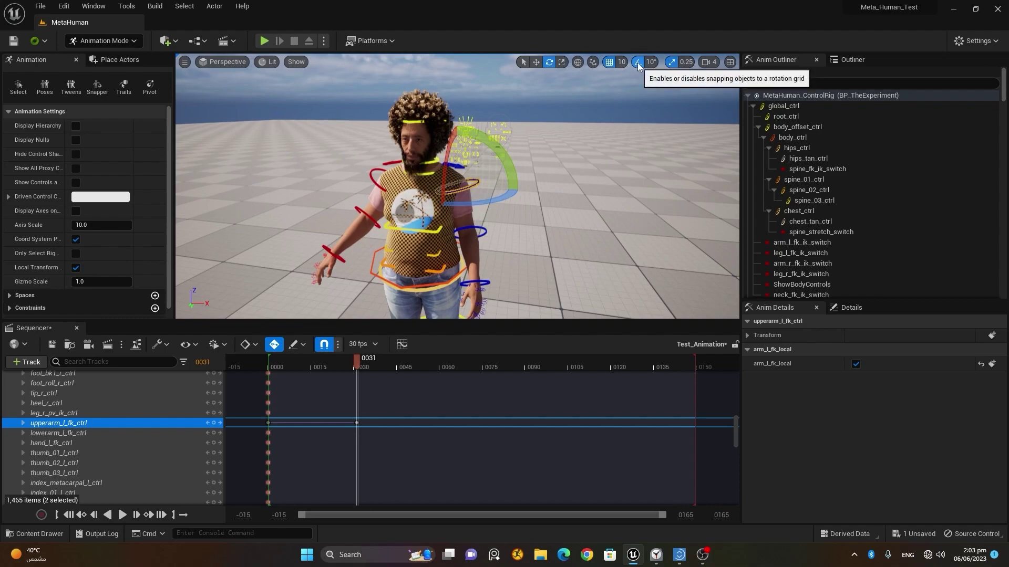
Step: Disable rotation snapping and rotate the left forearm control about 37° to straighten the arm
{"action": "left_click", "coordinate": [637, 62]}
{"action": "left_click_drag", "start_coordinate": [525, 302], "coordinate": [379, 268], "text": "alt"}
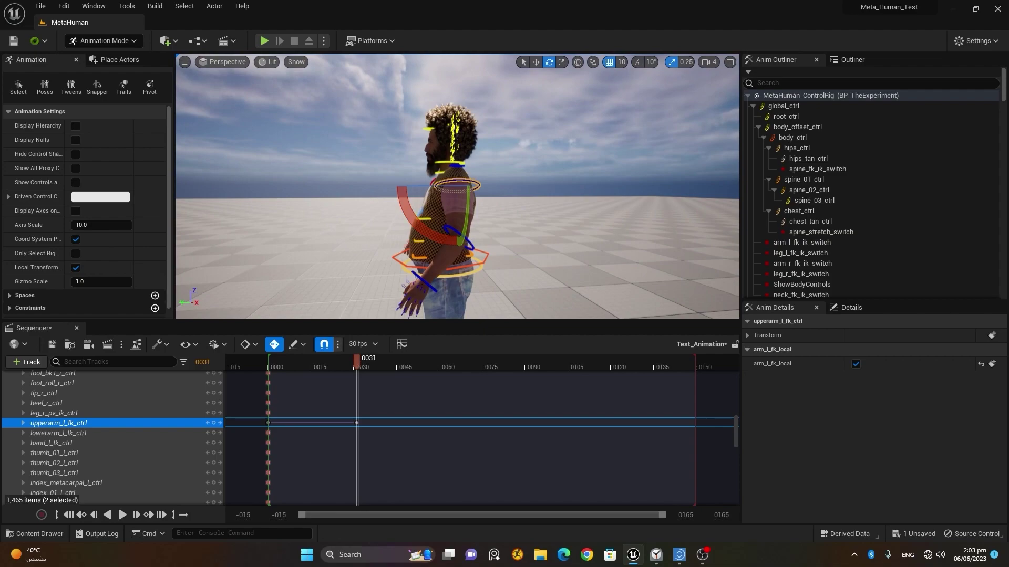
{"action": "left_click", "coordinate": [465, 244]}
{"action": "left_click_drag", "start_coordinate": [421, 195], "coordinate": [401, 224]}
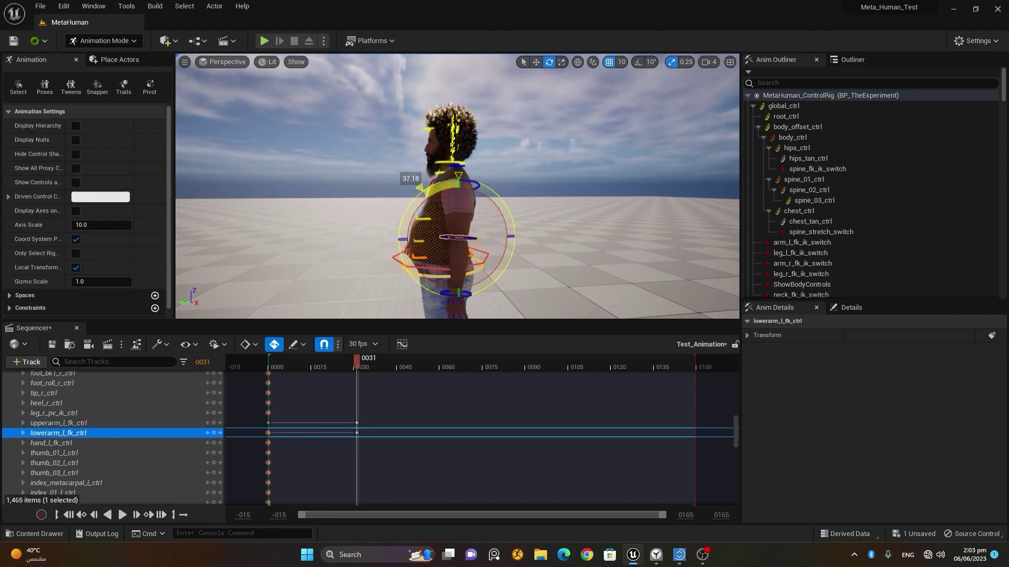
Step: Rotate the right upper arm control at frame 31 to lower the arm beside the body
{"action": "left_click_drag", "start_coordinate": [269, 188], "coordinate": [457, 192], "text": "alt"}
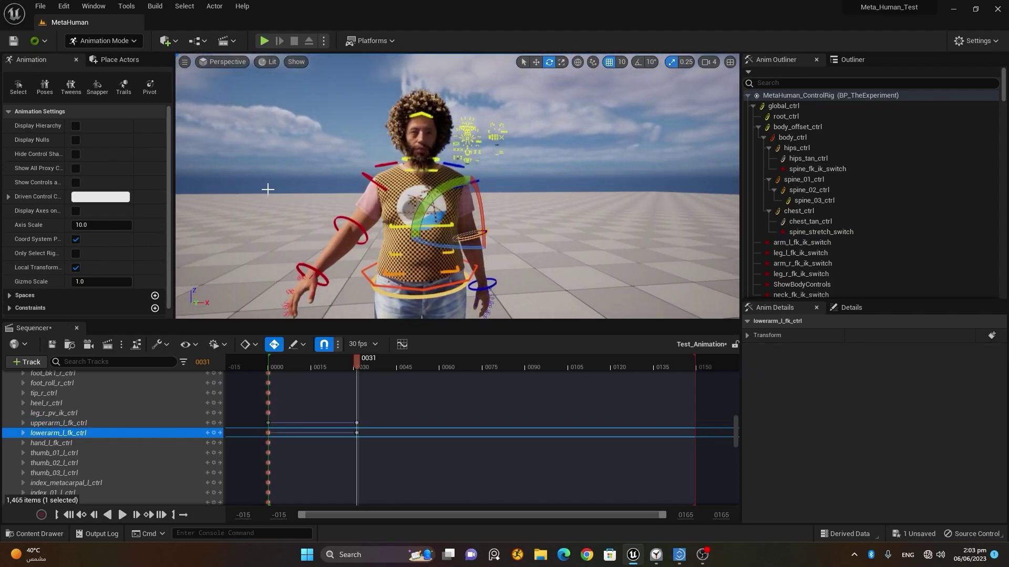
{"action": "left_click", "coordinate": [366, 178]}
{"action": "mouse_move", "coordinate": [426, 161]}
{"action": "left_mouse_down"}
{"action": "mouse_move", "coordinate": [446, 178]}
{"action": "mouse_move", "coordinate": [442, 167]}
{"action": "left_mouse_up"}
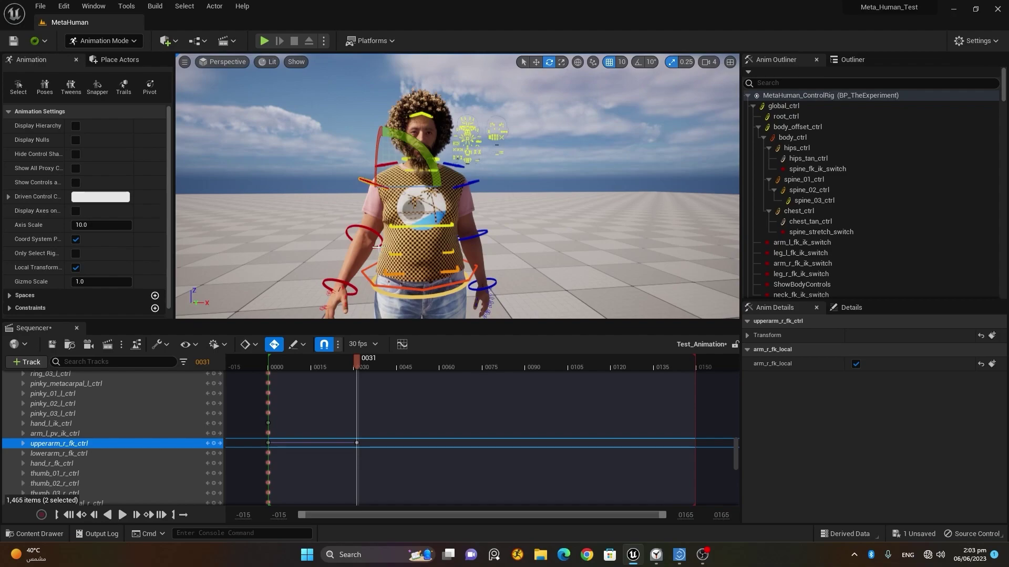
Step: Rotate the right forearm control at frame 31 so that the forearm hangs straight down
{"action": "left_click", "coordinate": [372, 230]}
{"action": "left_click_drag", "start_coordinate": [371, 229], "coordinate": [493, 234], "text": "alt"}
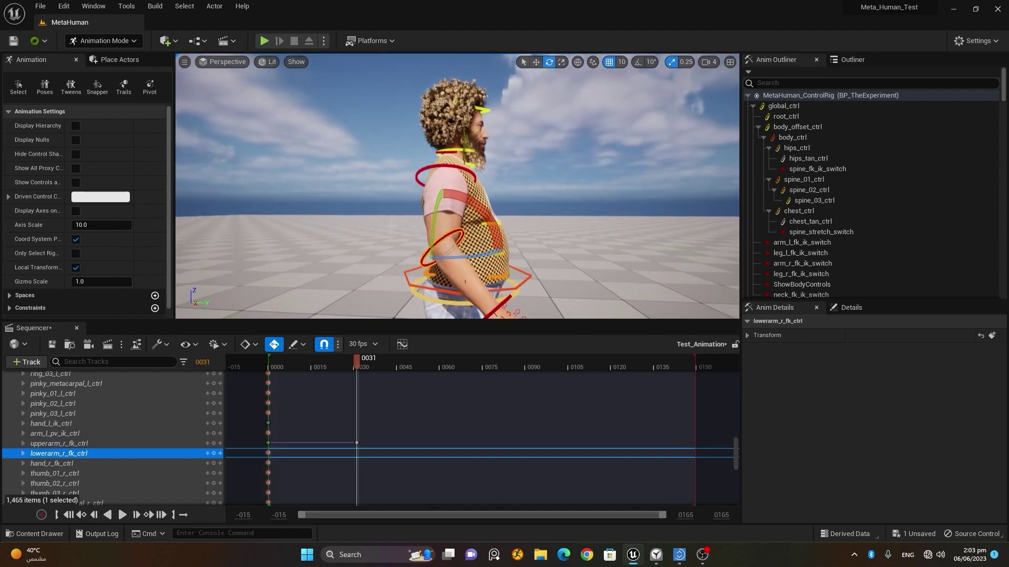
{"action": "mouse_move", "coordinate": [468, 202]}
{"action": "left_mouse_down"}
{"action": "mouse_move", "coordinate": [604, 197]}
{"action": "mouse_move", "coordinate": [480, 199]}
{"action": "left_mouse_up"}
{"action": "left_click_drag", "start_coordinate": [412, 215], "coordinate": [414, 210]}
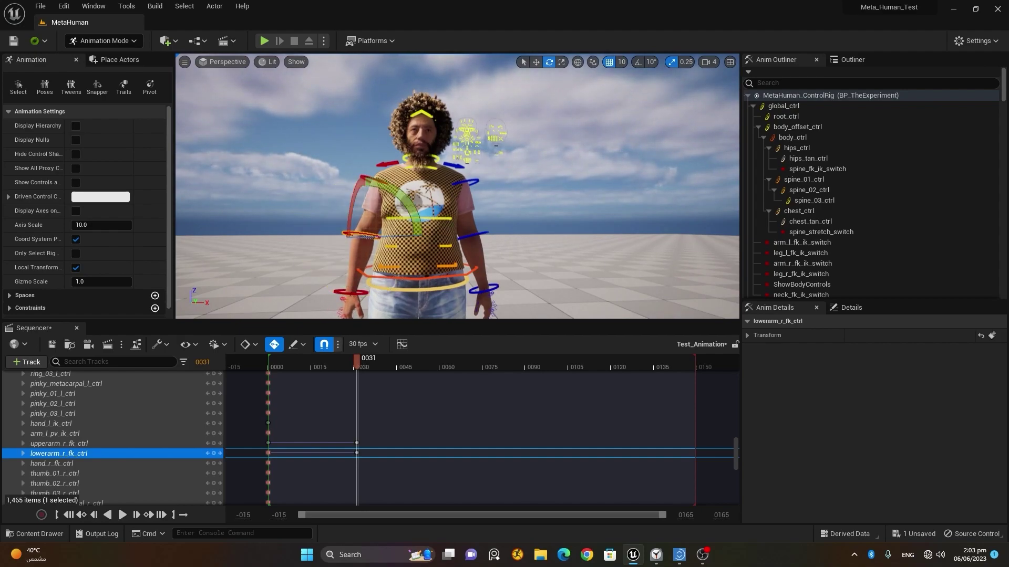
Step: Try moving the left knee's pole vector control leg_l_pv_ik_ctrl at frame 31, and undo the move
{"action": "left_click_drag", "start_coordinate": [449, 281], "coordinate": [337, 289], "text": "alt"}
{"action": "middle_click_drag", "start_coordinate": [449, 281], "coordinate": [449, 336]}
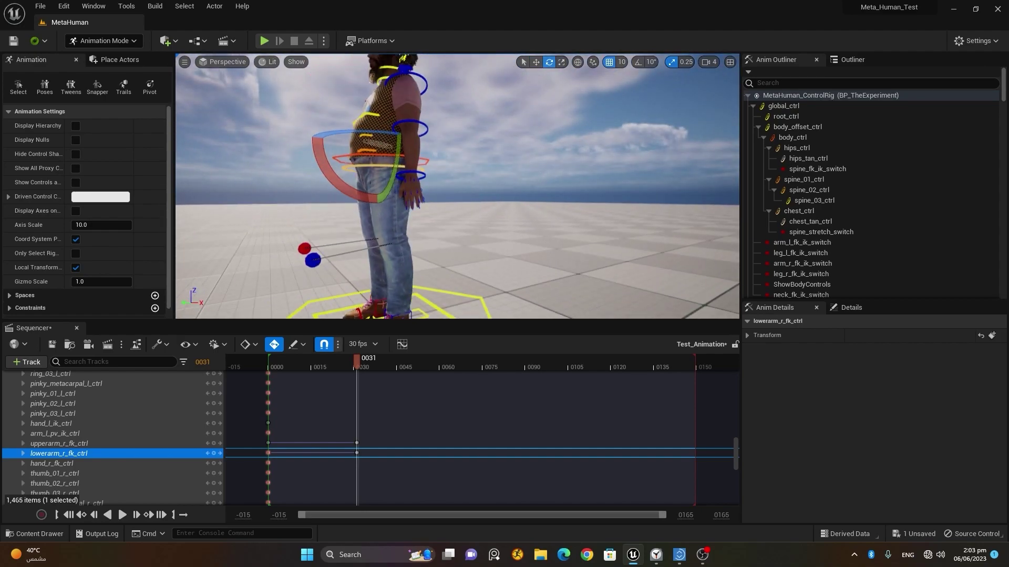
{"action": "scroll", "coordinate": [376, 245], "scroll_direction": "up", "scroll_amount": 4}
{"action": "scroll", "coordinate": [377, 245], "scroll_direction": "down", "scroll_amount": 2}
{"action": "middle_click_drag", "start_coordinate": [376, 244], "coordinate": [217, 313]}
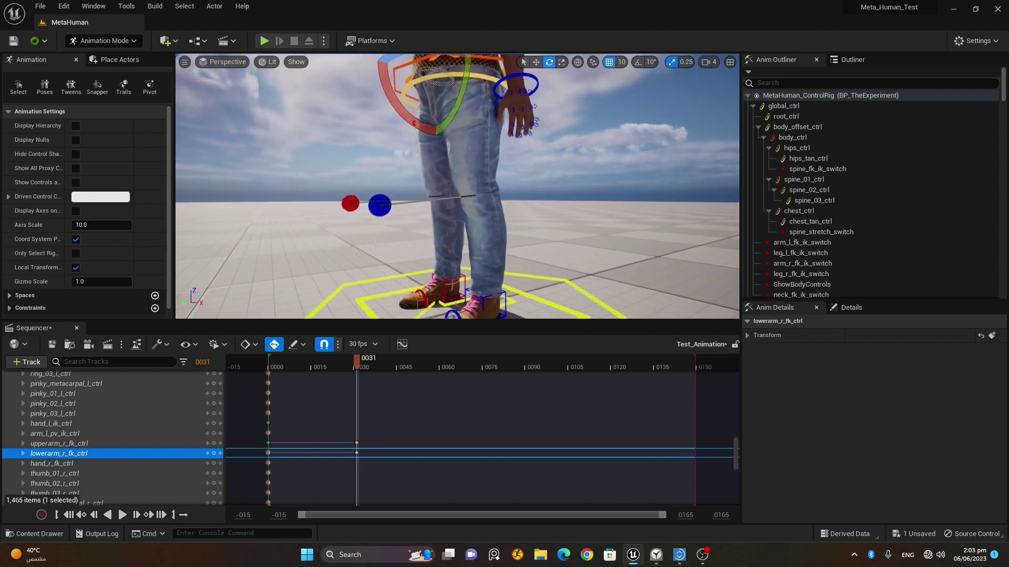
{"action": "left_click", "coordinate": [378, 209]}
{"action": "key", "text": "w"}
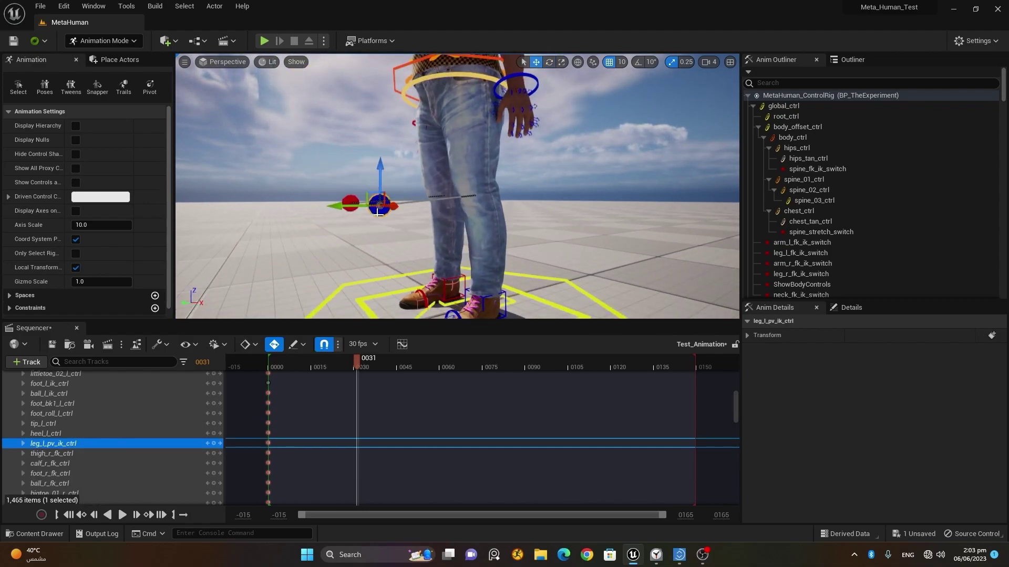
{"action": "left_click_drag", "start_coordinate": [378, 209], "coordinate": [331, 210], "text": "alt"}
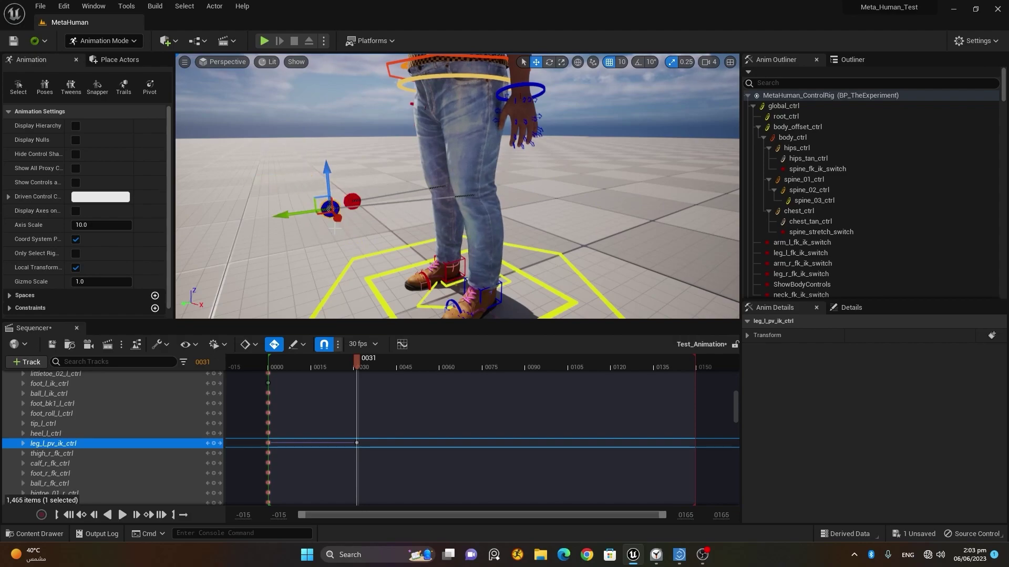
{"action": "key", "text": "ctrl+z"}
{"action": "key", "text": "ctrl+z"}
Step: Try moving root_ctrl forward along the ground at frame 31, and undo the move
{"action": "left_click_drag", "start_coordinate": [443, 254], "coordinate": [567, 254], "text": "alt"}
{"action": "middle_click_drag", "start_coordinate": [444, 255], "coordinate": [444, 315]}
{"action": "left_click_drag", "start_coordinate": [449, 191], "coordinate": [449, 252], "text": "alt"}
{"action": "left_click", "coordinate": [458, 178]}
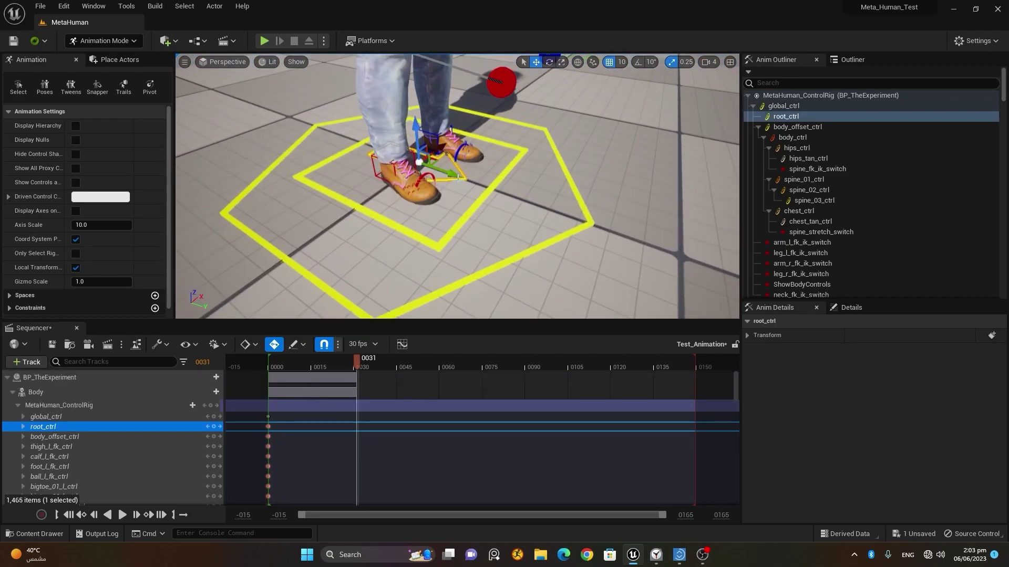
{"action": "left_click_drag", "start_coordinate": [458, 179], "coordinate": [576, 222]}
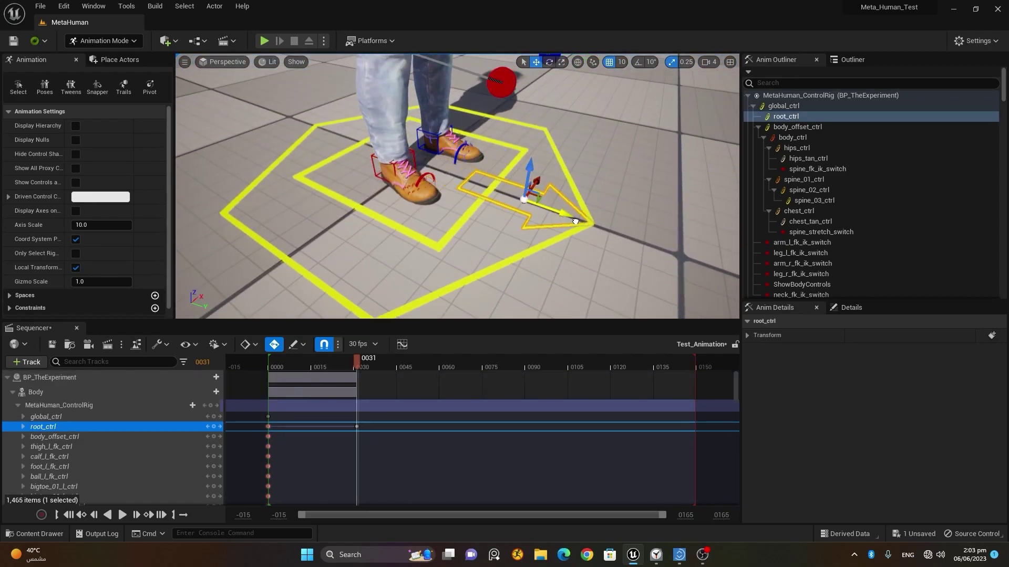
{"action": "key", "text": "ctrl+z"}
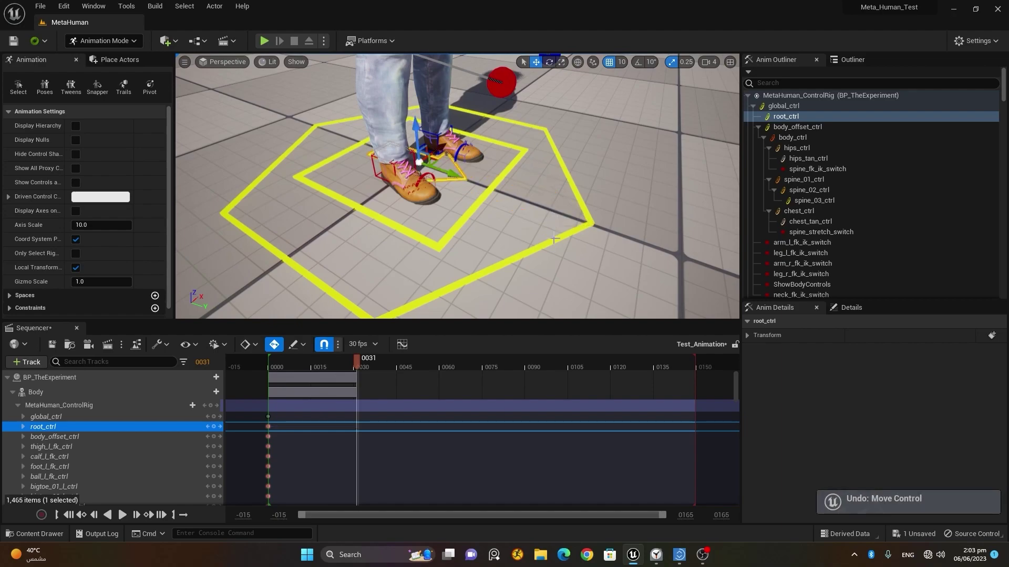
{"action": "key", "text": "ctrl+z"}
Step: Try moving the whole character with global_ctrl at frame 31, and undo the move
{"action": "mouse_move", "coordinate": [457, 176]}
{"action": "left_mouse_down"}
{"action": "mouse_move", "coordinate": [521, 199]}
{"action": "mouse_move", "coordinate": [422, 164]}
{"action": "mouse_move", "coordinate": [443, 172]}
{"action": "left_mouse_up"}
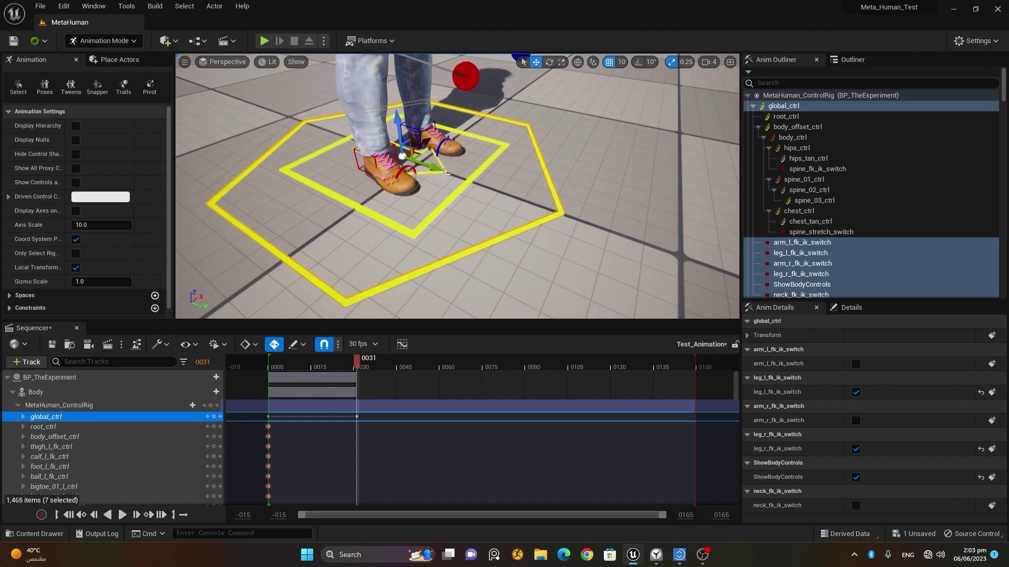
{"action": "key", "text": "ctrl+z"}
{"action": "key", "text": "ctrl+z"}
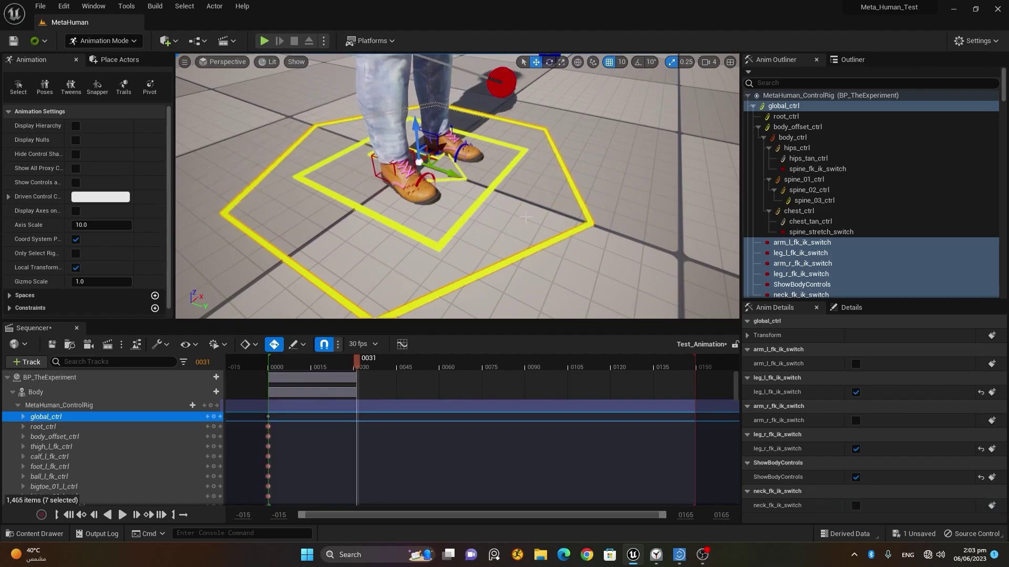
Step: Reposition the right foot with foot_r_ik_ctrl at frame 31 and disable grid snapping
{"action": "left_click", "coordinate": [374, 165]}
{"action": "left_click_drag", "start_coordinate": [427, 173], "coordinate": [409, 153]}
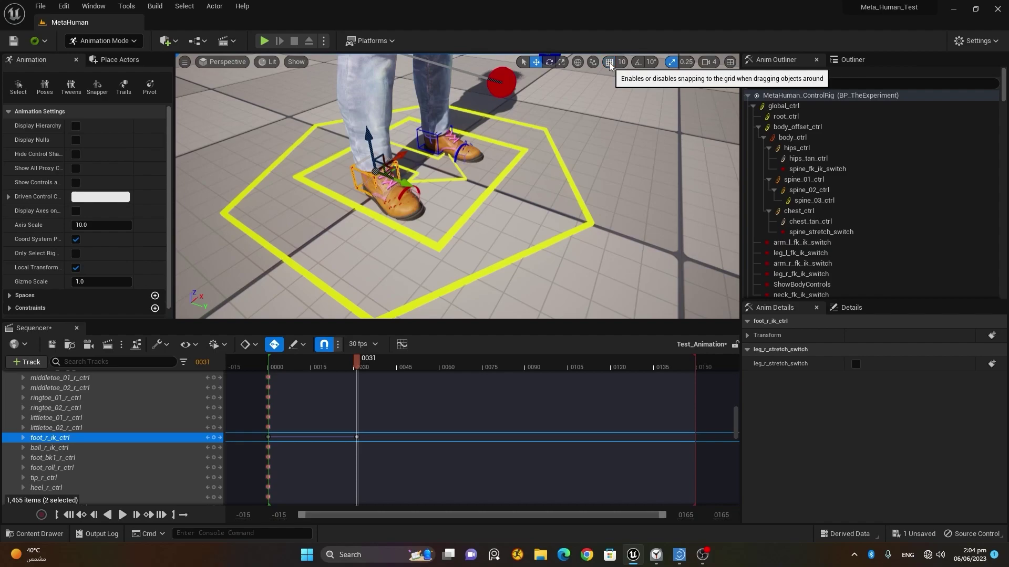
{"action": "left_click_drag", "start_coordinate": [605, 143], "coordinate": [537, 168], "text": "alt"}
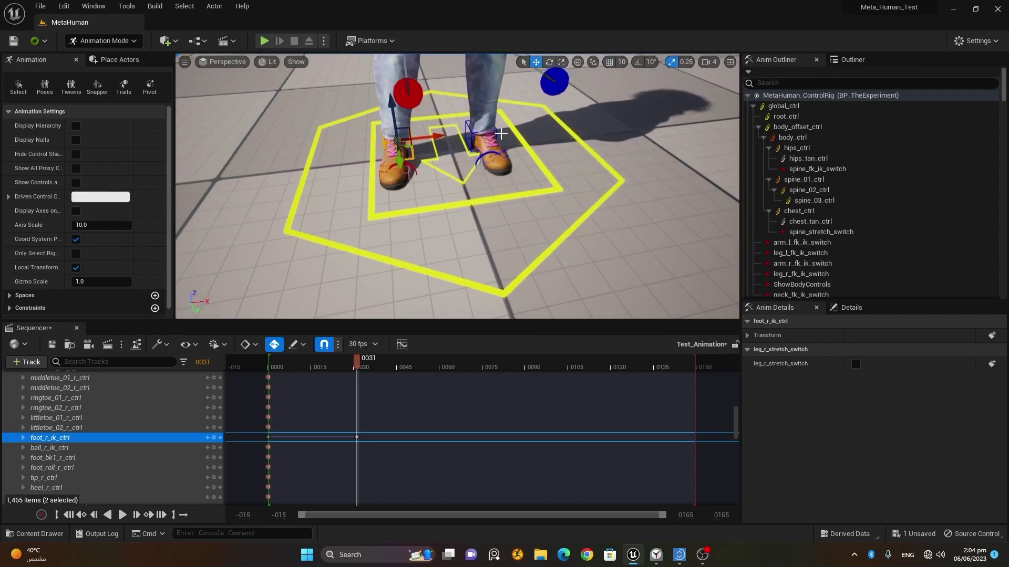
Step: Move foot_l_ik_ctrl at frame 31 so that the left foot is lifted and placed out to the side
{"action": "left_click", "coordinate": [500, 132]}
{"action": "left_click_drag", "start_coordinate": [517, 127], "coordinate": [625, 157]}
{"action": "middle_click_drag", "start_coordinate": [581, 185], "coordinate": [581, 105], "text": "alt"}
{"action": "left_click_drag", "start_coordinate": [552, 231], "coordinate": [551, 294]}
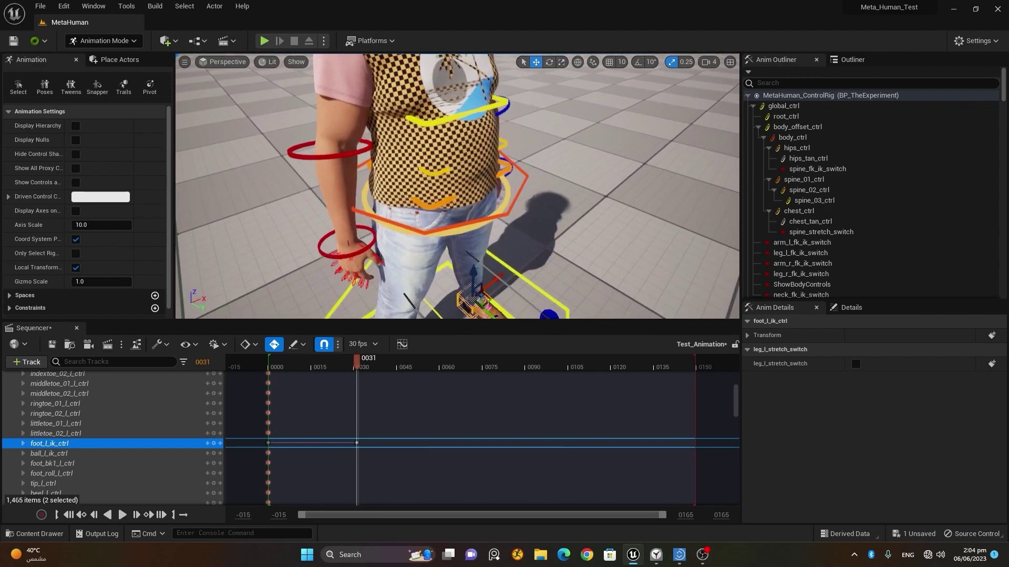
{"action": "left_click_drag", "start_coordinate": [551, 232], "coordinate": [552, 178], "text": "alt"}
{"action": "middle_click_drag", "start_coordinate": [552, 179], "coordinate": [551, 242], "text": "alt"}
{"action": "right_click_drag", "start_coordinate": [522, 254], "coordinate": [522, 255]}
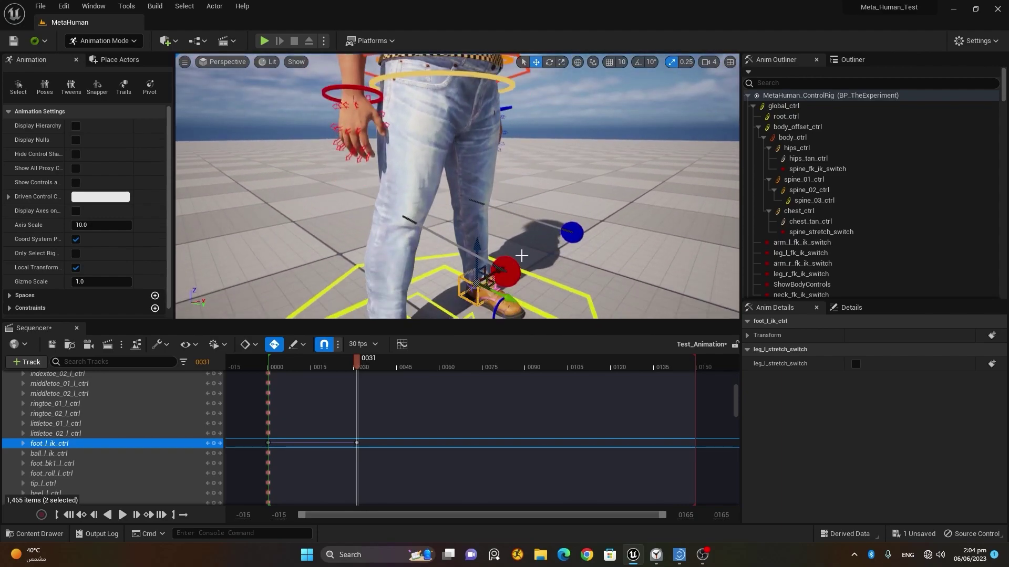
{"action": "left_click_drag", "start_coordinate": [476, 250], "coordinate": [517, 252]}
Step: Move leg_l_pv_ik_ctrl up and outward at frame 31 so that the left knee points over the raised foot
{"action": "left_click", "coordinate": [572, 232]}
{"action": "left_click_drag", "start_coordinate": [573, 211], "coordinate": [592, 150]}
{"action": "left_click_drag", "start_coordinate": [705, 191], "coordinate": [598, 232], "text": "alt"}
{"action": "left_click_drag", "start_coordinate": [533, 224], "coordinate": [523, 273]}
{"action": "right_click_drag", "start_coordinate": [581, 245], "coordinate": [526, 245], "text": "alt"}
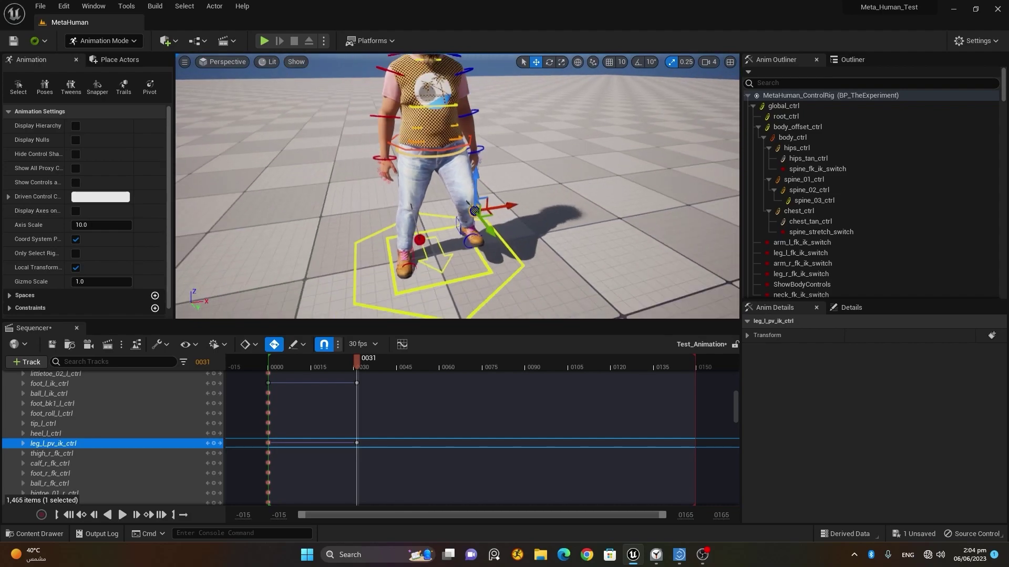
Step: Examine the whole character's pose at frame 31 from the front
{"action": "left_click_drag", "start_coordinate": [420, 121], "coordinate": [457, 103], "text": "alt"}
{"action": "middle_click_drag", "start_coordinate": [421, 121], "coordinate": [391, 241], "text": "alt"}
{"action": "right_click_drag", "start_coordinate": [463, 134], "coordinate": [528, 134], "text": "alt"}
{"action": "left_click_drag", "start_coordinate": [462, 187], "coordinate": [400, 157], "text": "alt"}
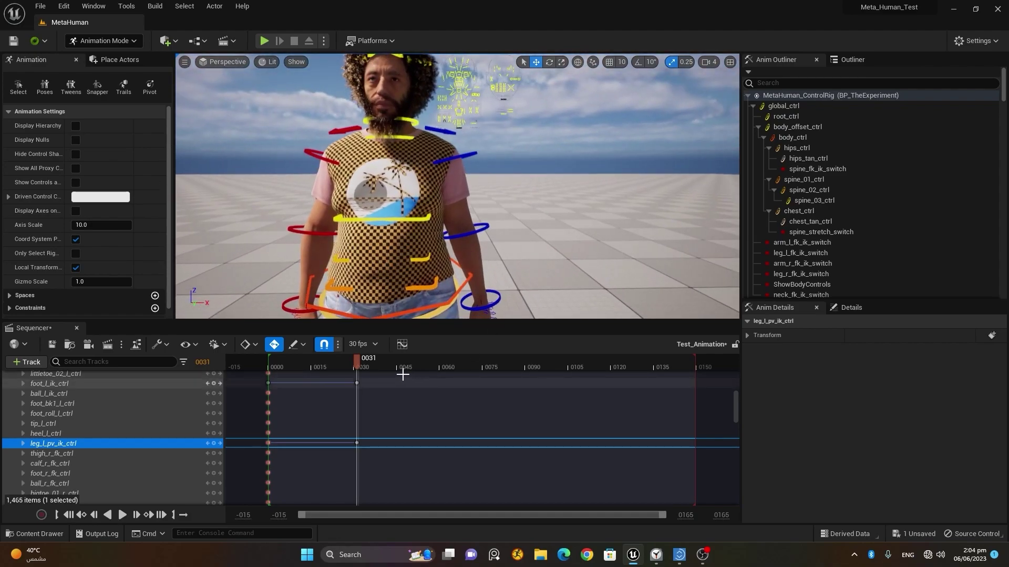
{"action": "scroll", "coordinate": [520, 221], "scroll_direction": "down", "scroll_amount": 6}
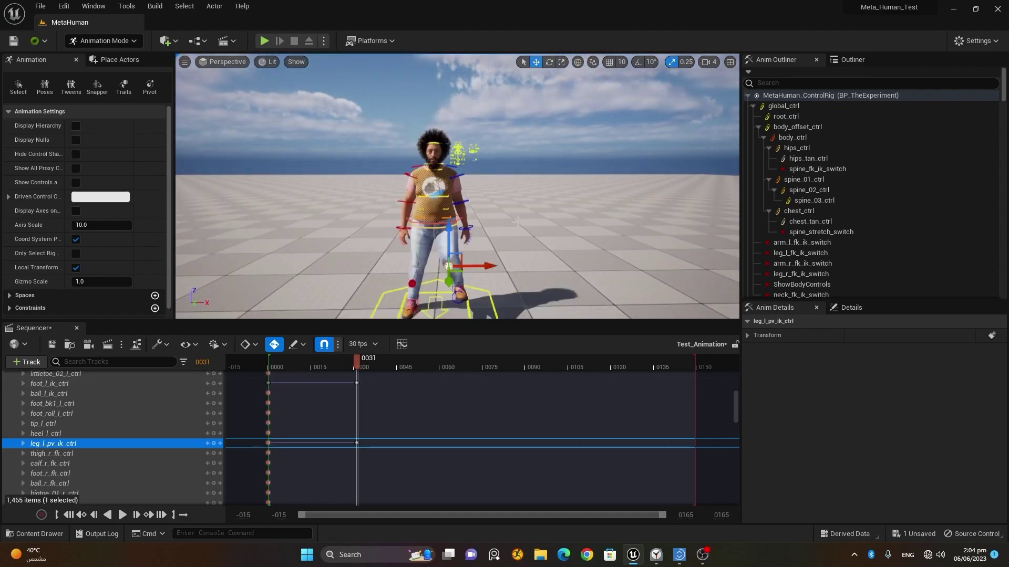
{"action": "scroll", "coordinate": [519, 220], "scroll_direction": "up", "scroll_amount": 4}
{"action": "scroll", "coordinate": [520, 220], "scroll_direction": "down", "scroll_amount": 2}
{"action": "middle_click_drag", "start_coordinate": [520, 220], "coordinate": [540, 173], "text": "alt"}
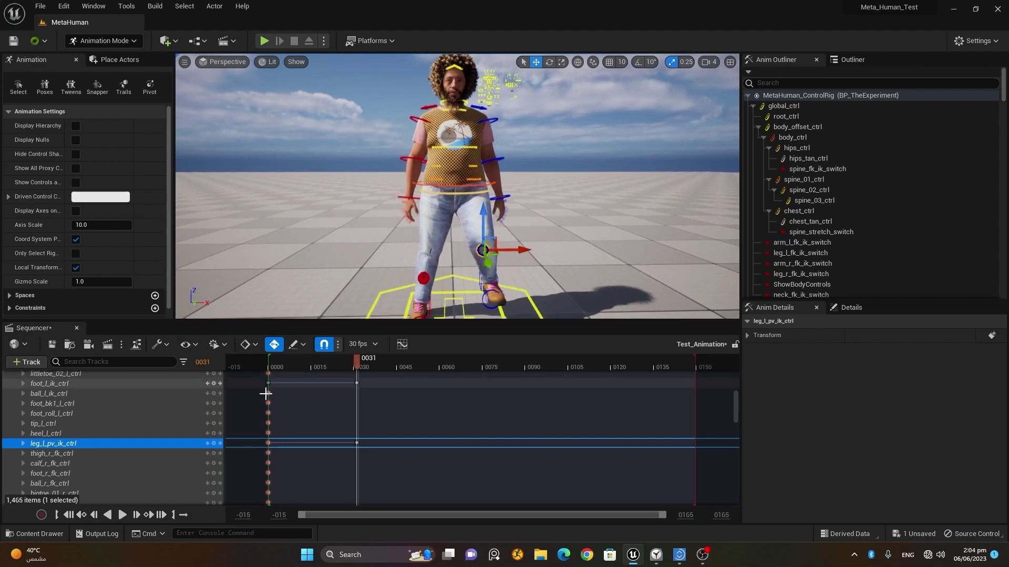
Step: Play the animation from frame 0 to preview the transition into the new pose, and replay it once
{"action": "left_click", "coordinate": [68, 518]}
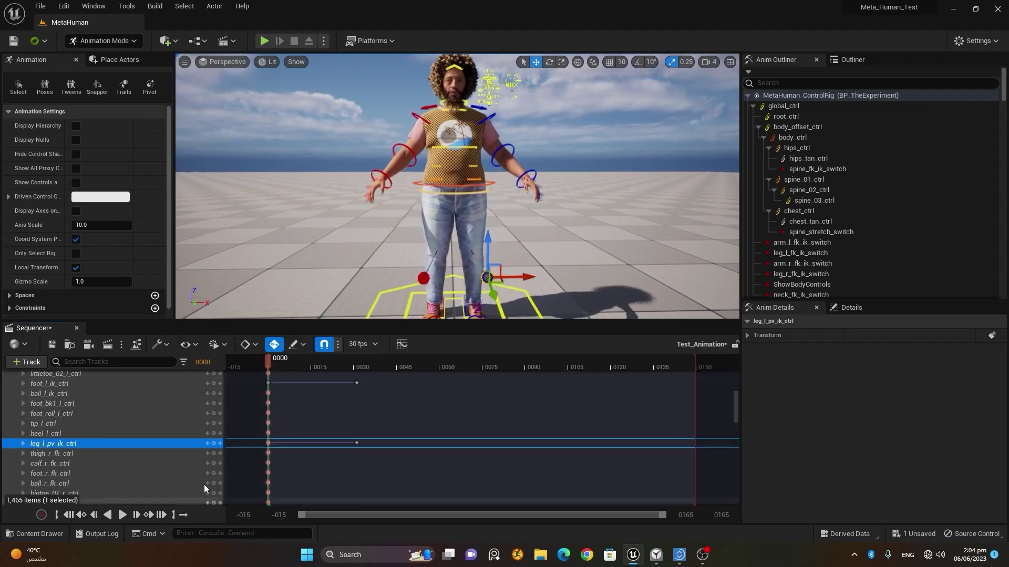
{"action": "left_click", "coordinate": [122, 516]}
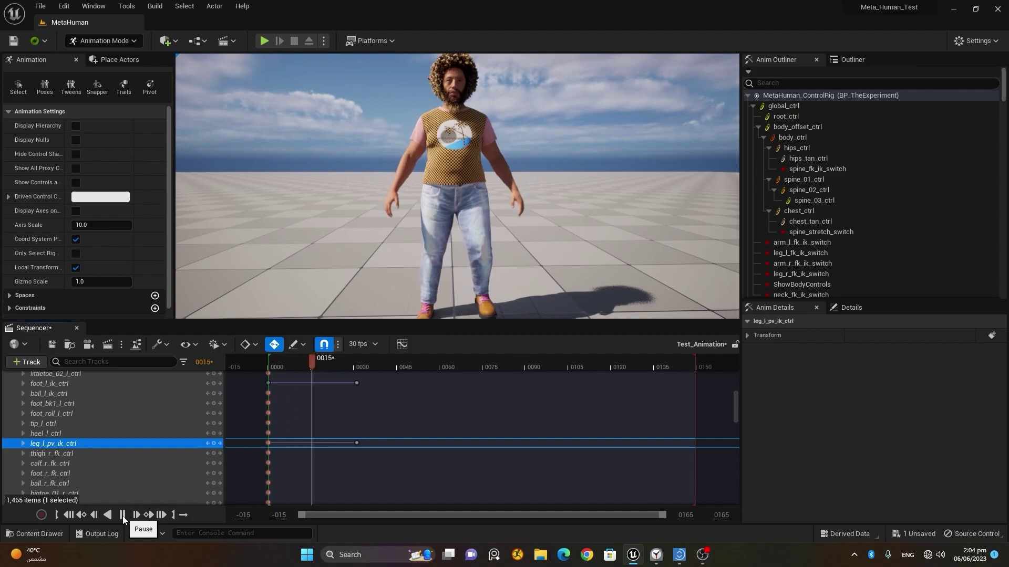
{"action": "left_click", "coordinate": [73, 518]}
{"action": "left_click", "coordinate": [120, 516]}
{"action": "left_click", "coordinate": [120, 517]}
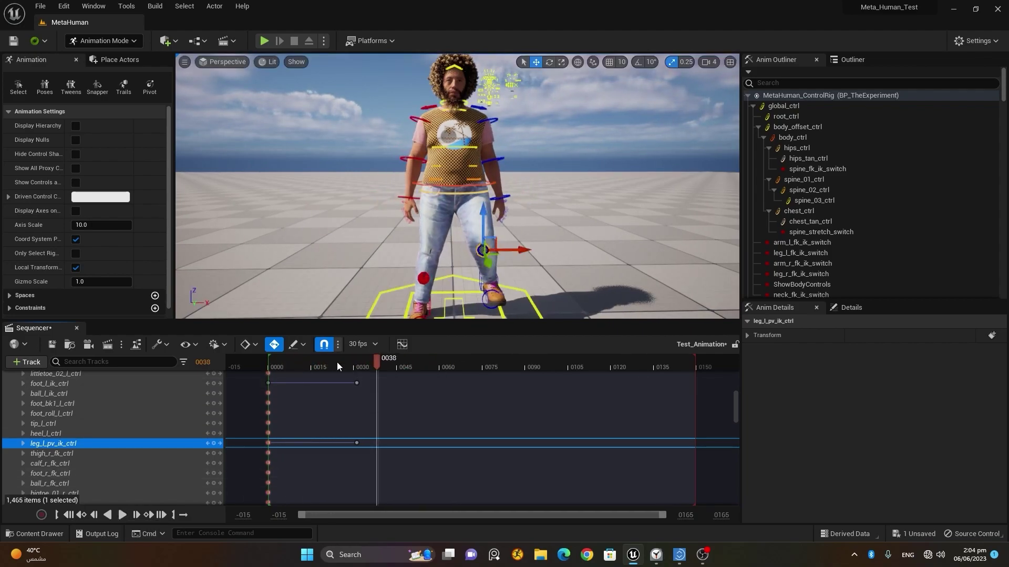
Step: Return to frame 0, collapse the MetaHuman_ControlRig track and key the Face_ControlBoard_CtrlRig track there
{"action": "left_click", "coordinate": [77, 519]}
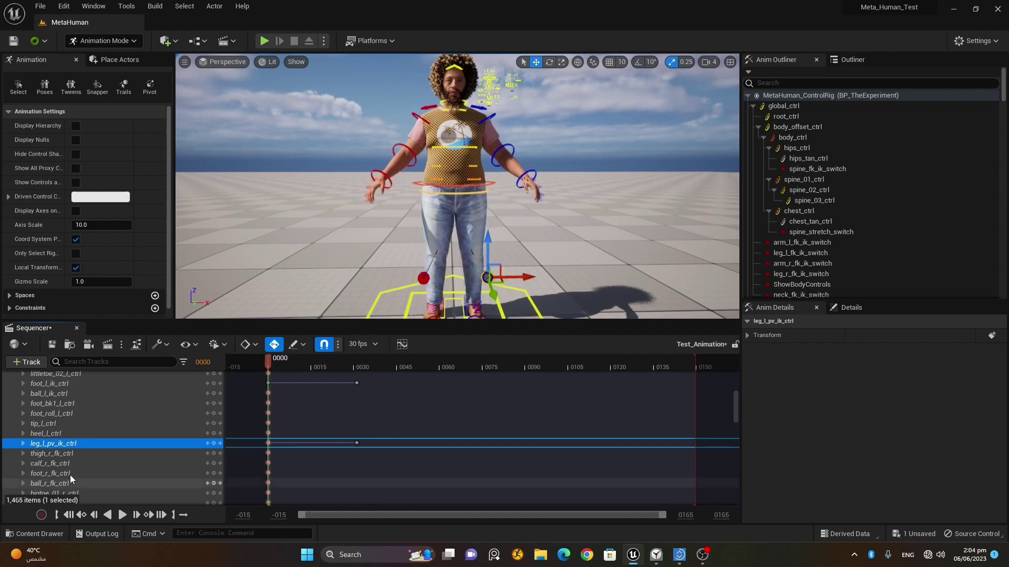
{"action": "scroll", "coordinate": [54, 395], "scroll_direction": "up", "scroll_amount": 10}
{"action": "left_click", "coordinate": [18, 405]}
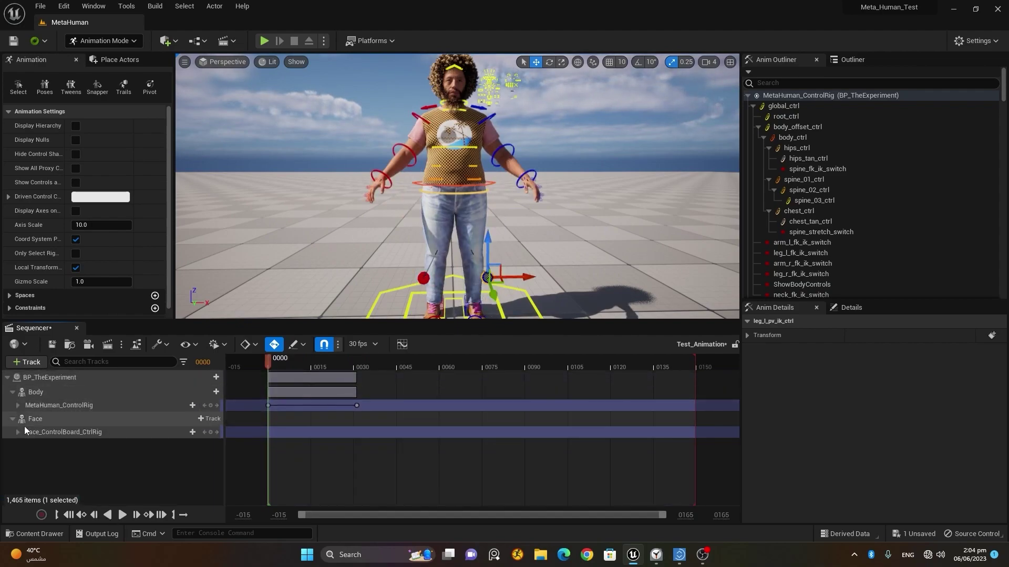
{"action": "left_click", "coordinate": [210, 431]}
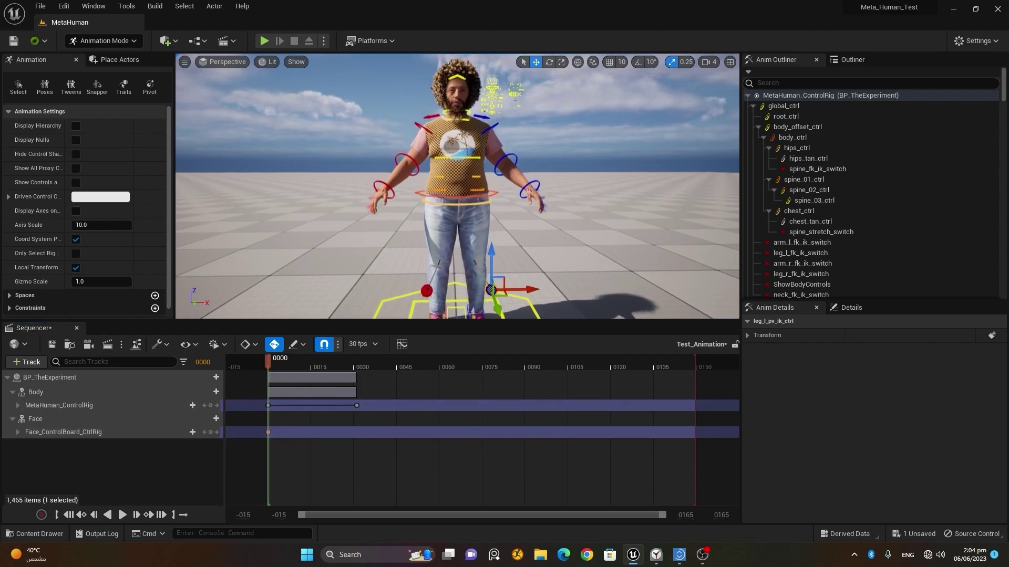
Step: Examine the facial control board and its tweakers beside the character's head
{"action": "scroll", "coordinate": [525, 97], "scroll_direction": "up", "scroll_amount": 8}
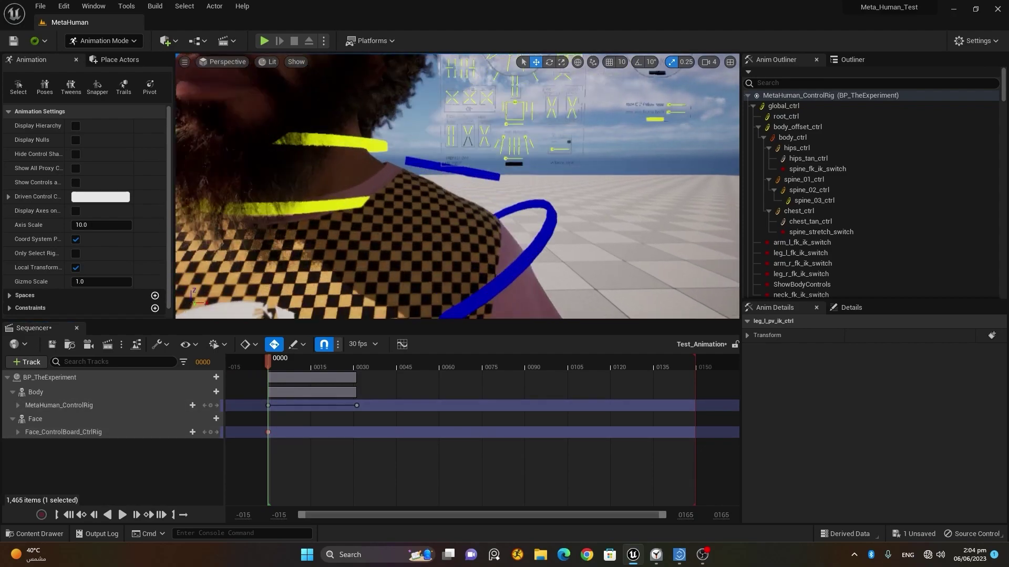
{"action": "middle_click_drag", "start_coordinate": [526, 98], "coordinate": [568, 63]}
{"action": "middle_click_drag", "start_coordinate": [566, 127], "coordinate": [566, 118]}
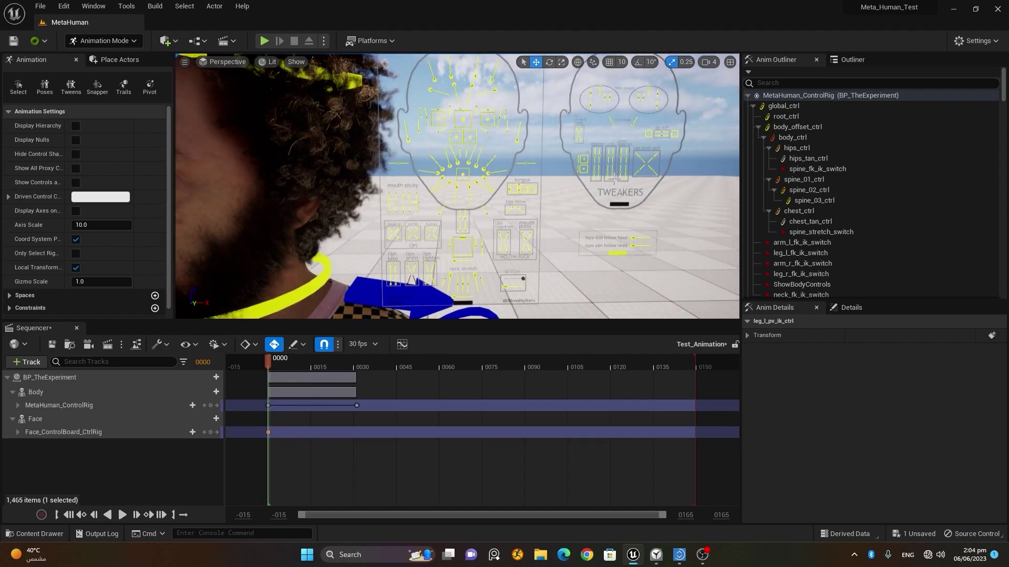
{"action": "scroll", "coordinate": [457, 186], "scroll_direction": "down", "scroll_amount": 2}
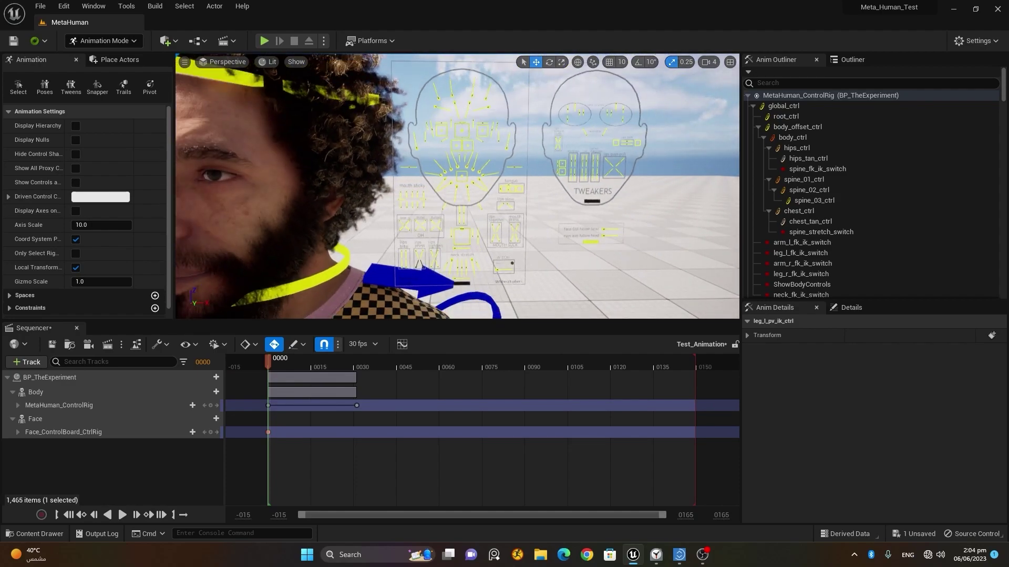
{"action": "scroll", "coordinate": [457, 186], "scroll_direction": "up", "scroll_amount": 7}
{"action": "scroll", "coordinate": [457, 186], "scroll_direction": "down", "scroll_amount": 6}
{"action": "right_click_drag", "start_coordinate": [525, 96], "coordinate": [525, 97]}
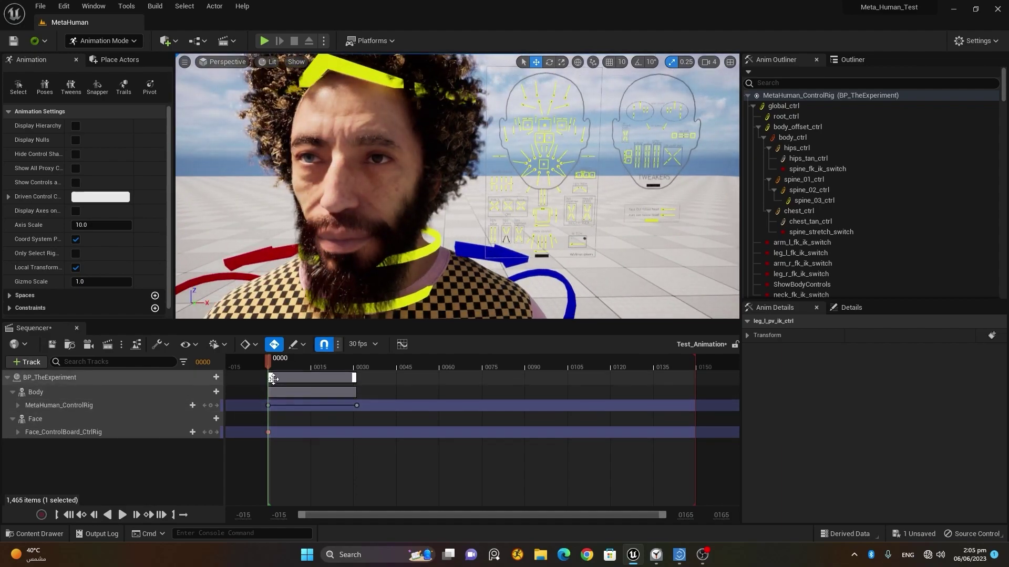
Step: At frame 15, pull down the left and right mouth_lowerLipDepress controls, setting the right one to 1.0
{"action": "left_click_drag", "start_coordinate": [288, 363], "coordinate": [313, 364]}
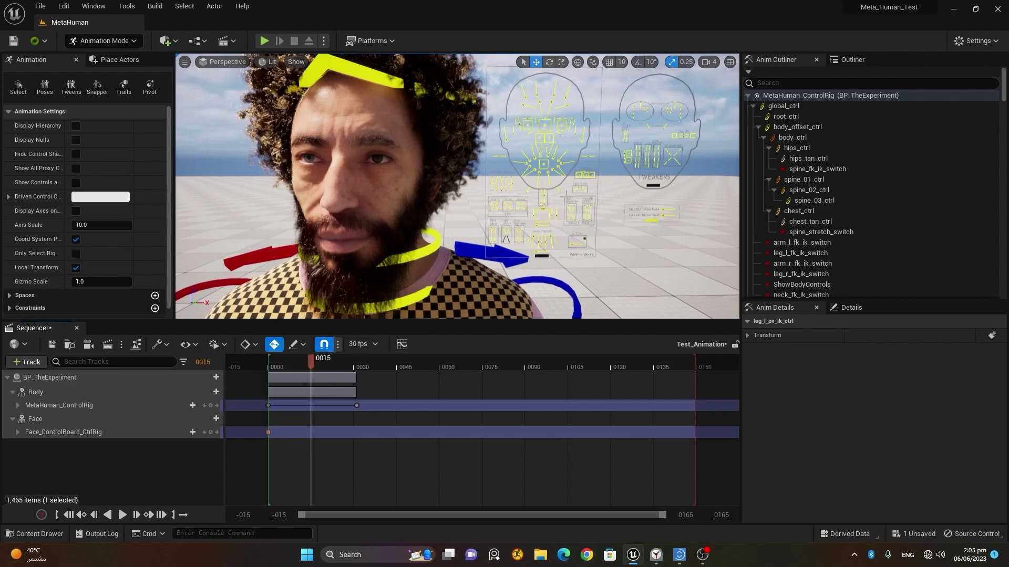
{"action": "scroll", "coordinate": [586, 175], "scroll_direction": "up", "scroll_amount": 1}
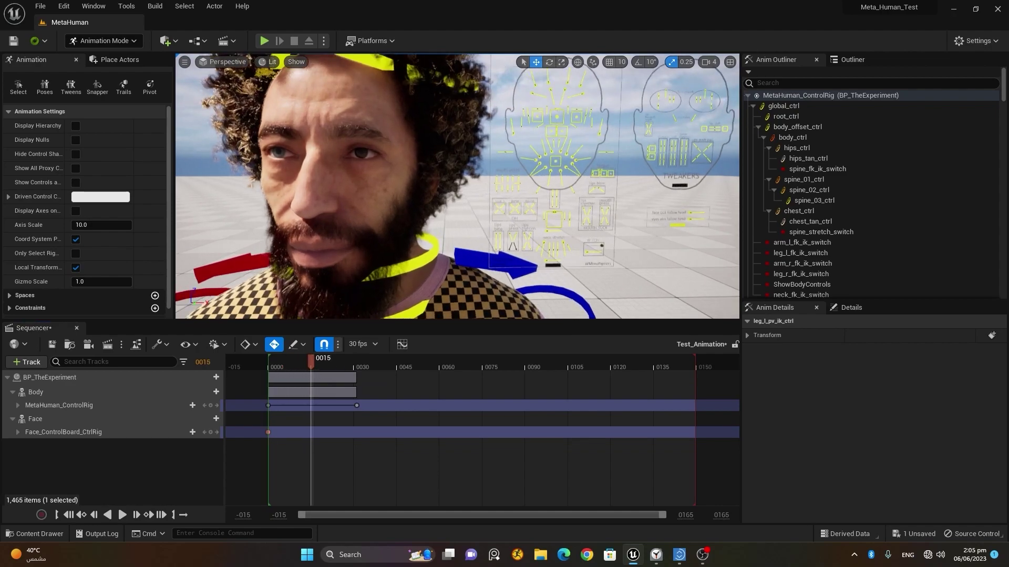
{"action": "left_click", "coordinate": [603, 173]}
{"action": "left_click", "coordinate": [579, 188]}
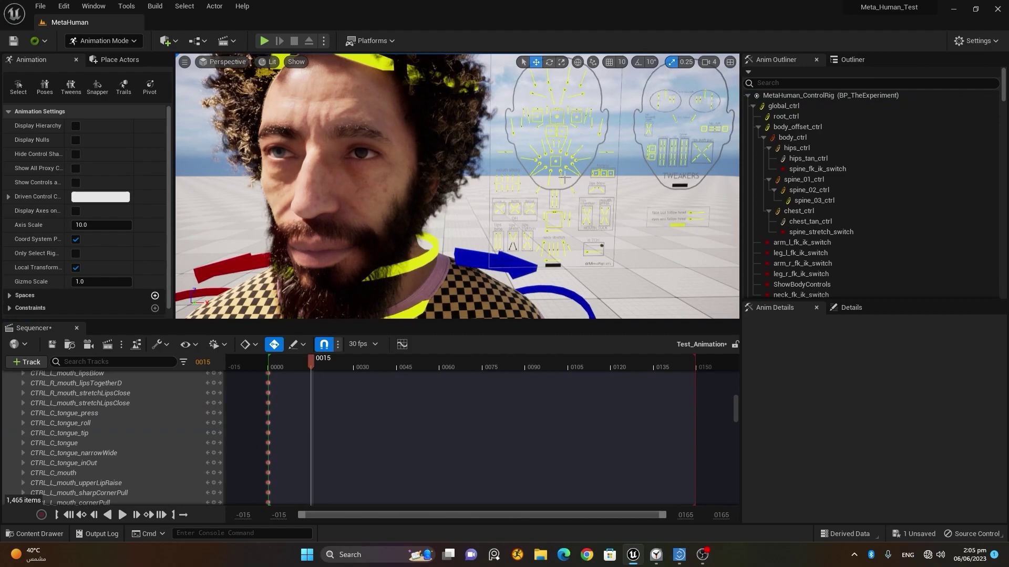
{"action": "left_click", "coordinate": [559, 172]}
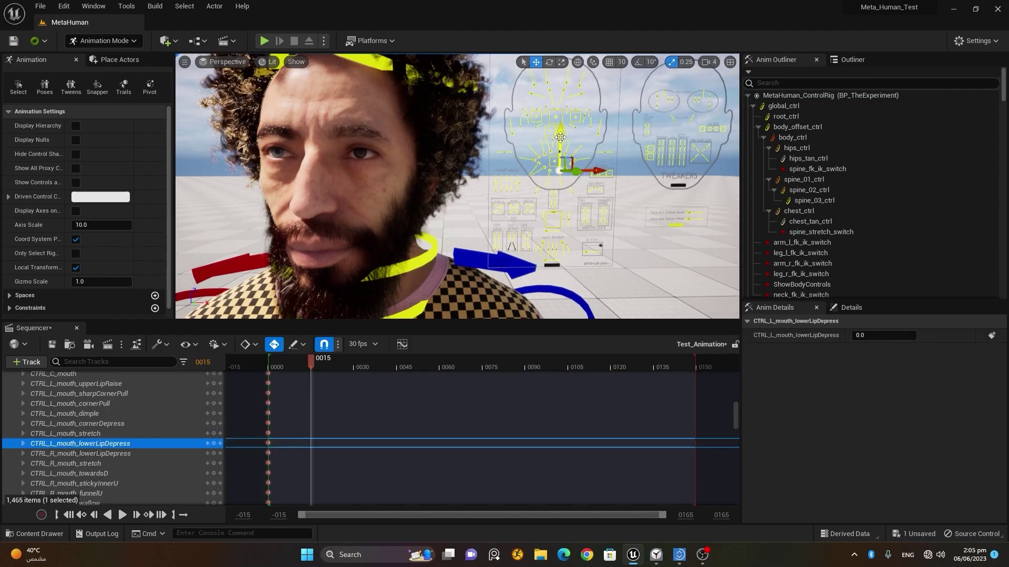
{"action": "left_click_drag", "start_coordinate": [560, 137], "coordinate": [554, 154]}
{"action": "left_click", "coordinate": [549, 170]}
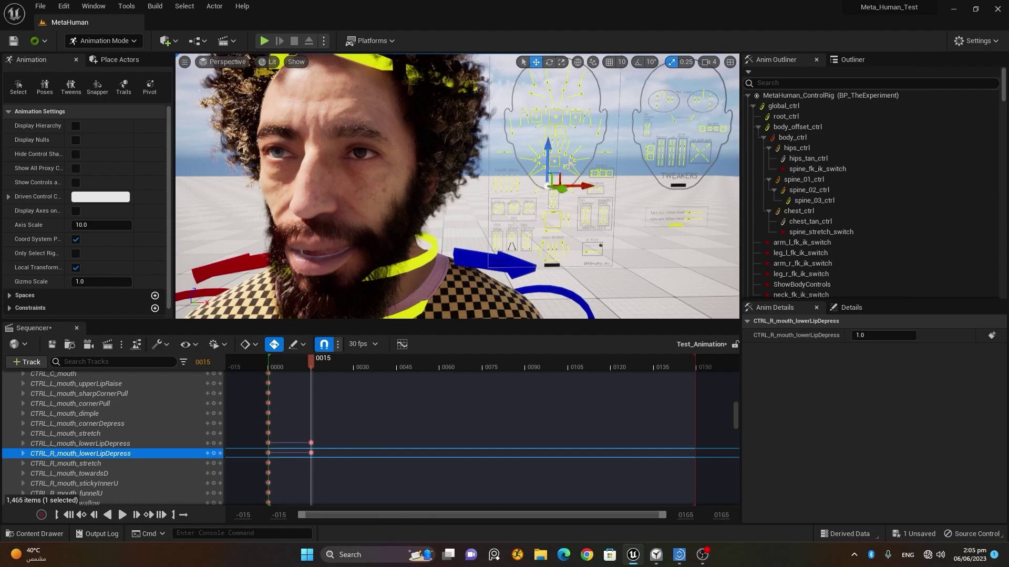
Step: Move CTRL_C_mouth down to about -0.39 at frame 15
{"action": "left_click", "coordinate": [560, 134]}
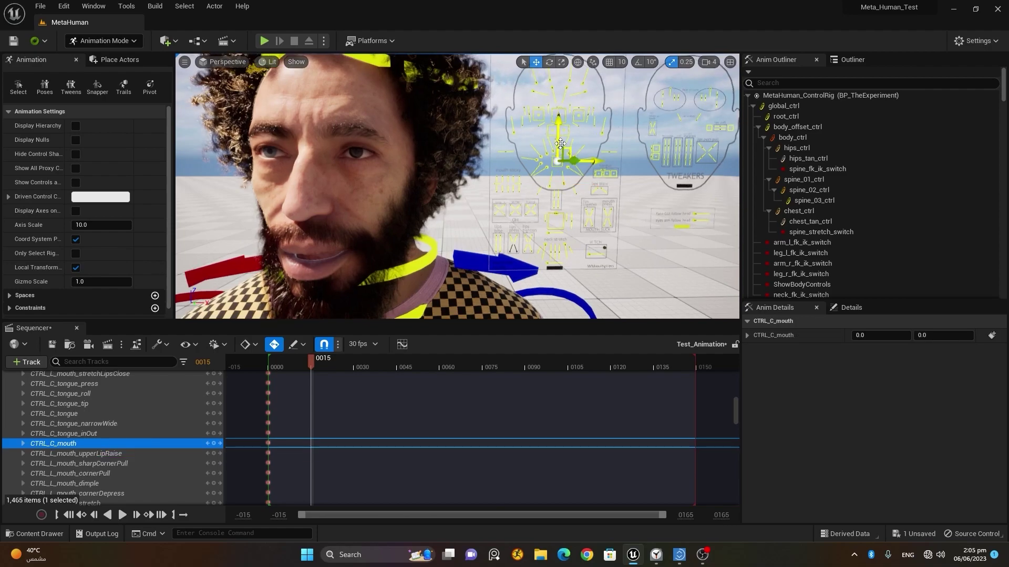
{"action": "left_click_drag", "start_coordinate": [560, 134], "coordinate": [563, 141]}
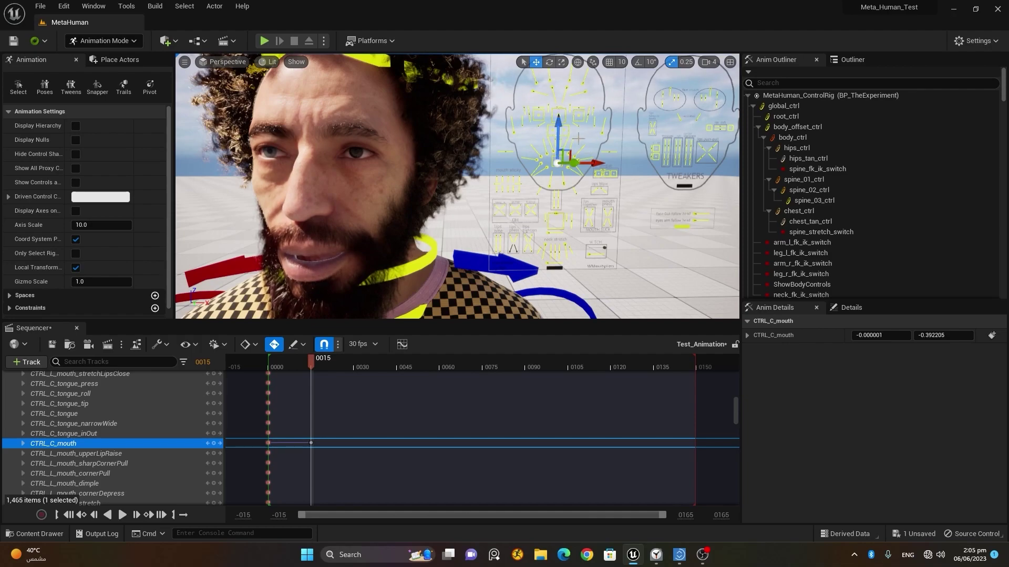
{"action": "middle_click_drag", "start_coordinate": [562, 141], "coordinate": [650, 117]}
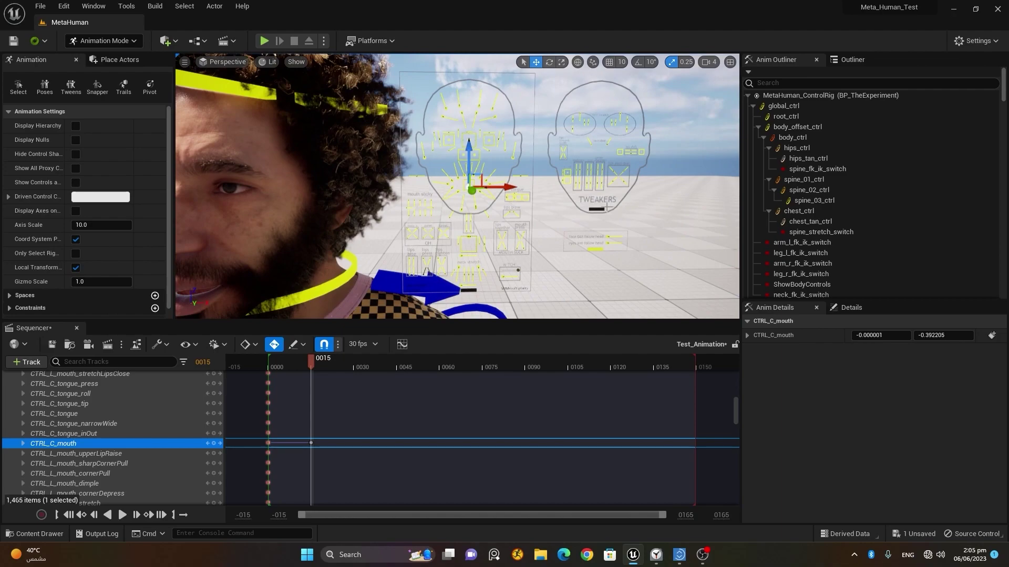
Step: Raise the tweaker control CTRL_L_mouth_pushPullD to 1.0 at frame 15
{"action": "left_click", "coordinate": [597, 209]}
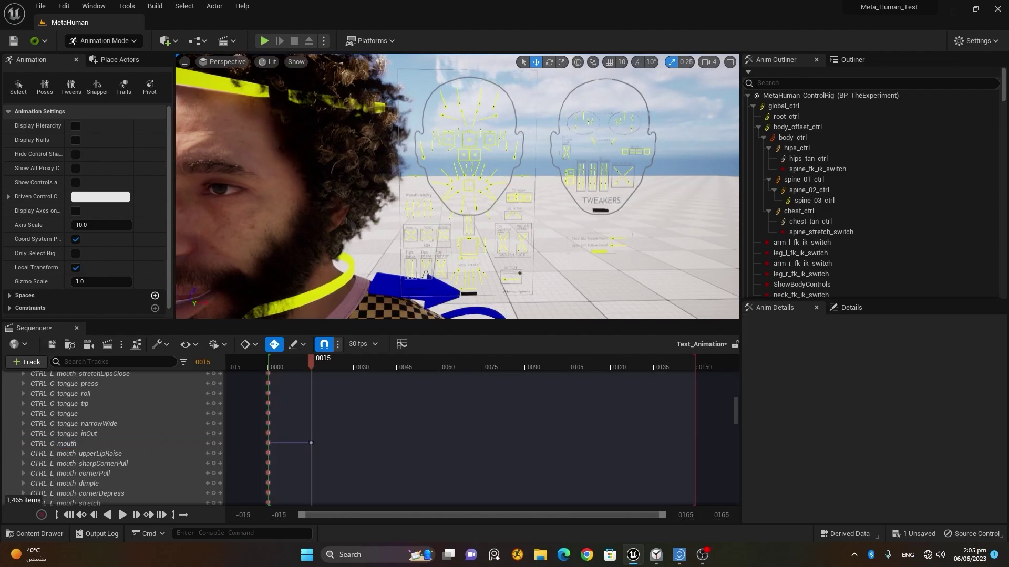
{"action": "left_click", "coordinate": [631, 181]}
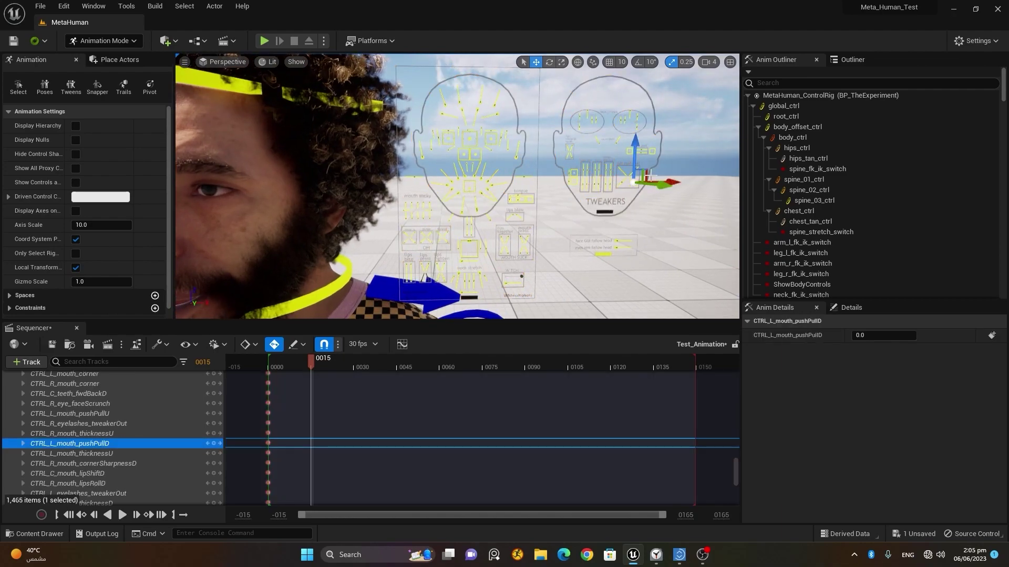
{"action": "scroll", "coordinate": [618, 200], "scroll_direction": "down", "scroll_amount": 4}
{"action": "scroll", "coordinate": [619, 201], "scroll_direction": "up", "scroll_amount": 4}
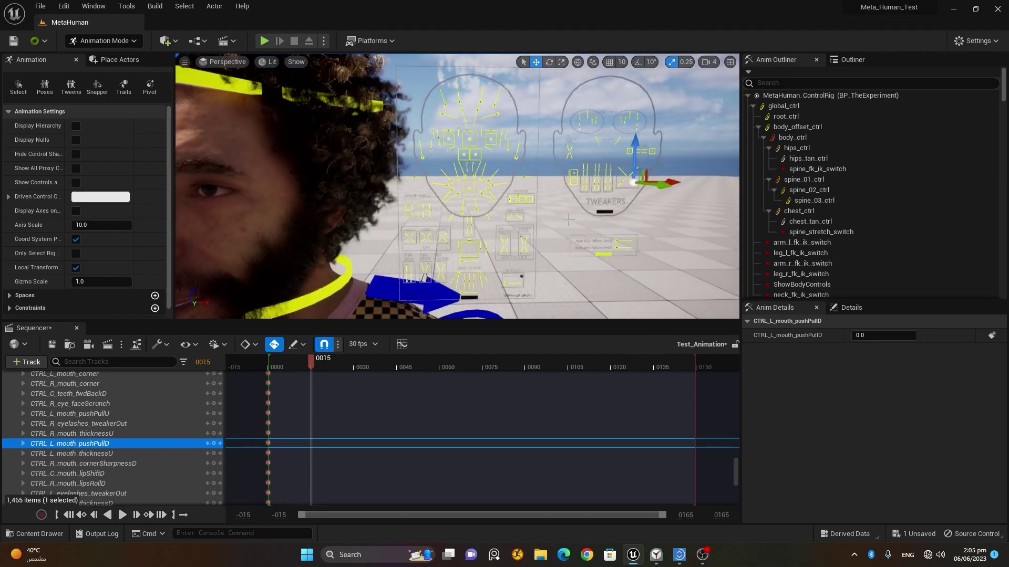
{"action": "scroll", "coordinate": [569, 219], "scroll_direction": "down", "scroll_amount": 1}
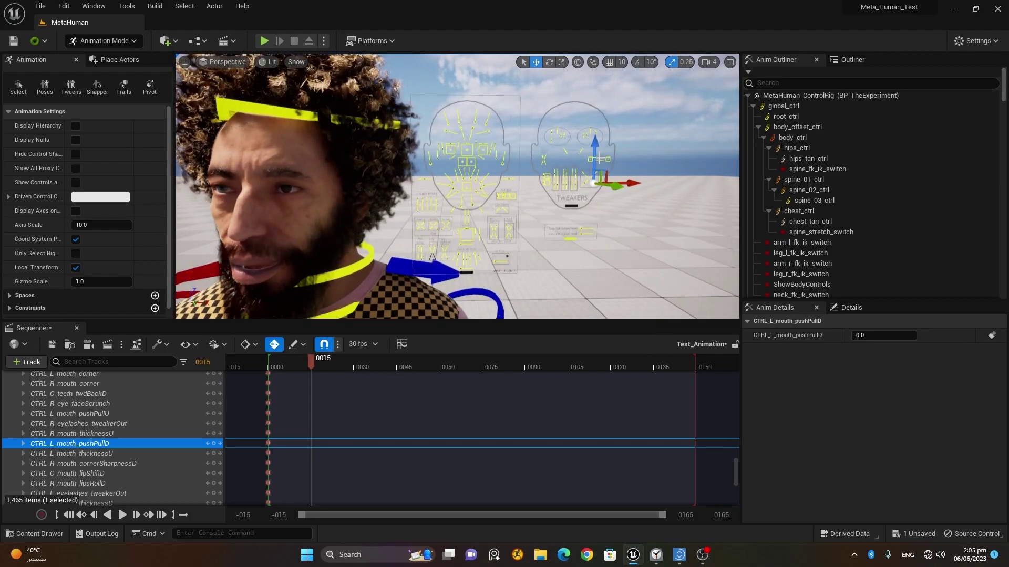
{"action": "left_click_drag", "start_coordinate": [595, 157], "coordinate": [599, 175]}
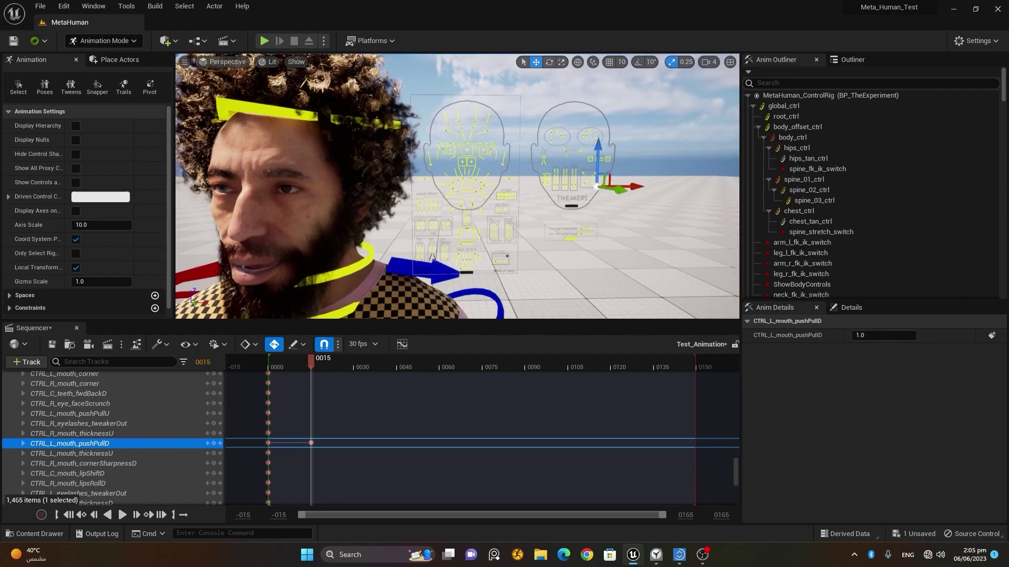
{"action": "key", "text": "Escape"}
Step: Examine the mouth, tongue and lips blow controls on the facial board up close
{"action": "left_click", "coordinate": [580, 158]}
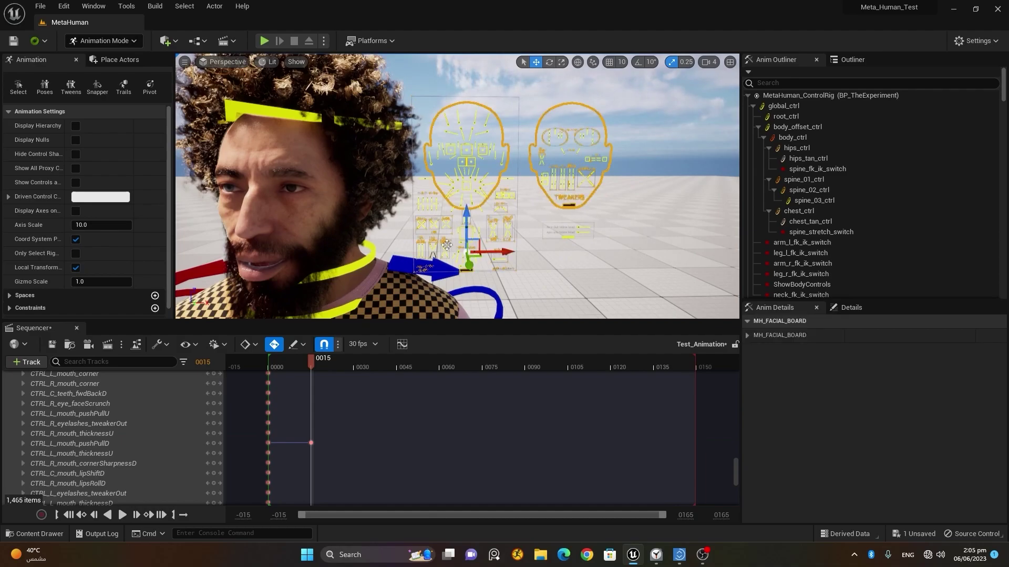
{"action": "scroll", "coordinate": [453, 247], "scroll_direction": "up", "scroll_amount": 3}
{"action": "middle_click_drag", "start_coordinate": [467, 233], "coordinate": [400, 316]}
{"action": "scroll", "coordinate": [457, 236], "scroll_direction": "up", "scroll_amount": 2}
{"action": "right_click_drag", "start_coordinate": [453, 247], "coordinate": [453, 246]}
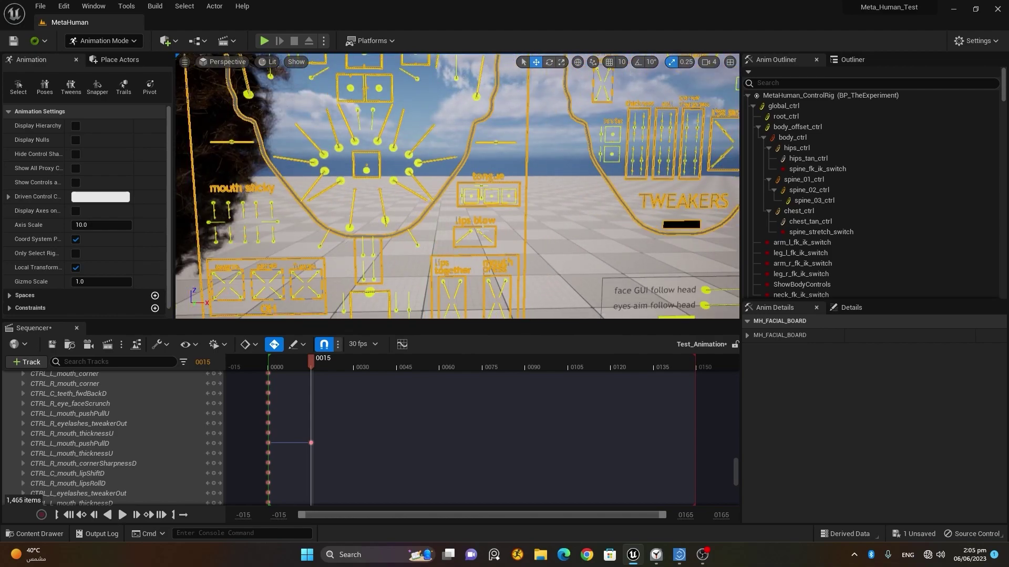
{"action": "left_click", "coordinate": [477, 231]}
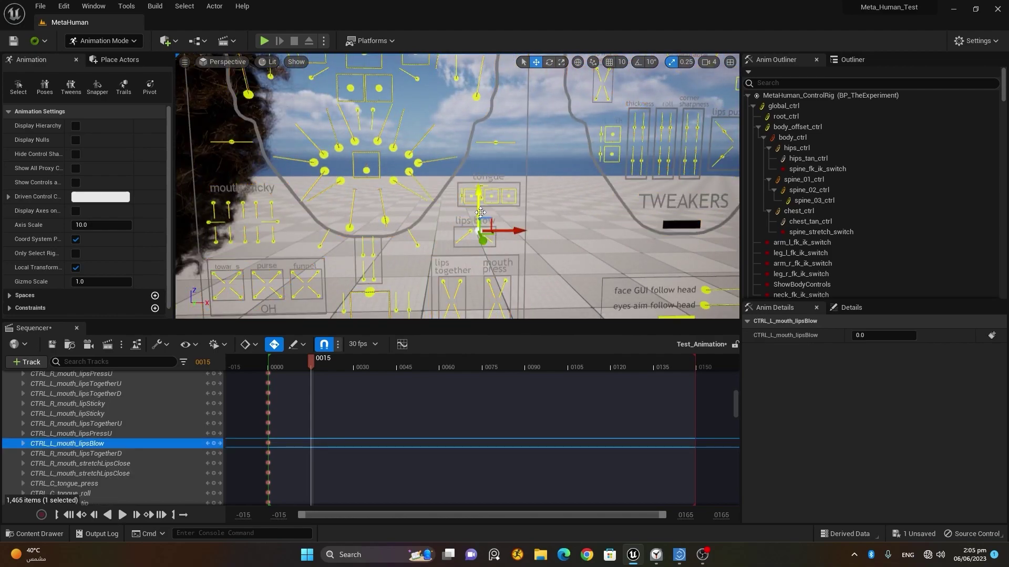
{"action": "scroll", "coordinate": [457, 186], "scroll_direction": "down", "scroll_amount": 1}
{"action": "middle_click_drag", "start_coordinate": [457, 186], "coordinate": [402, 122]}
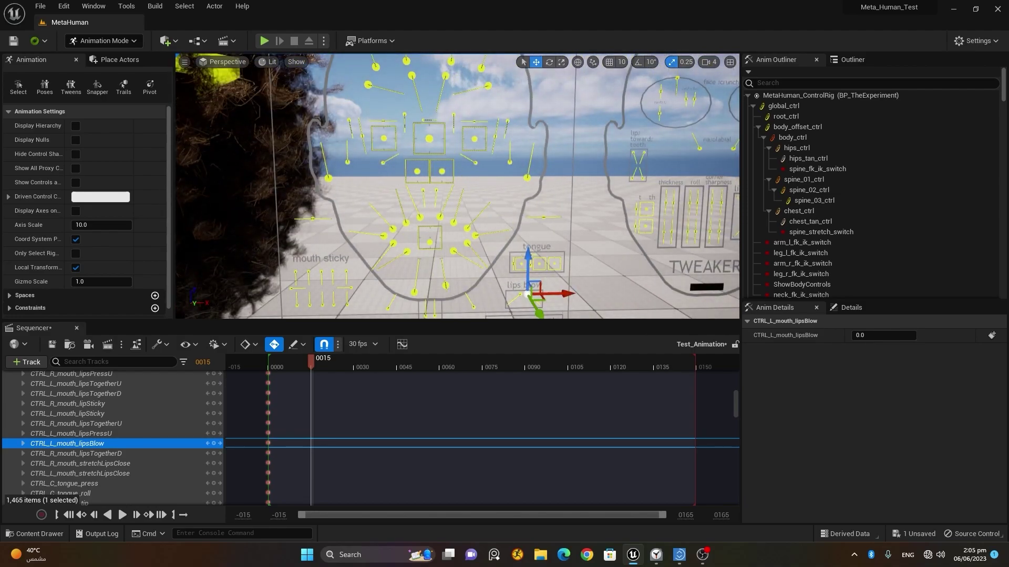
Step: Set the right and left eye_squintInner controls to 1.0 at frame 15
{"action": "left_click", "coordinate": [383, 162]}
{"action": "scroll", "coordinate": [406, 189], "scroll_direction": "down", "scroll_amount": 5}
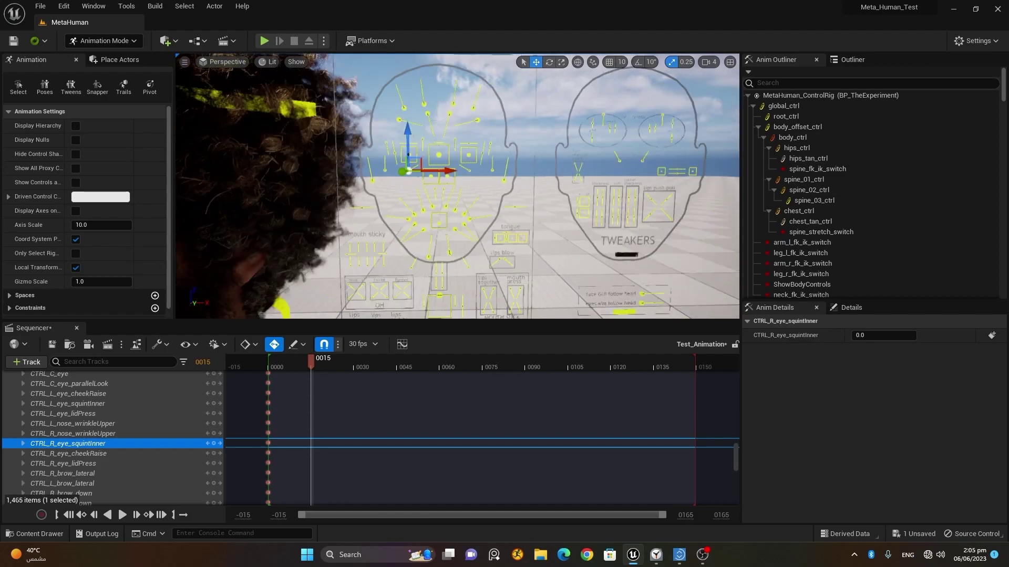
{"action": "left_click_drag", "start_coordinate": [441, 168], "coordinate": [465, 170]}
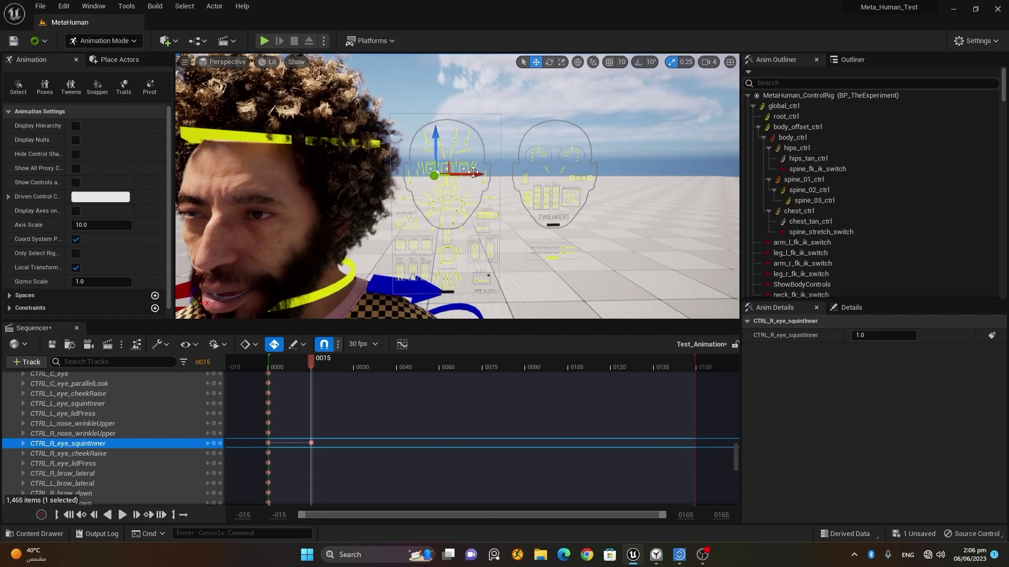
{"action": "right_click_drag", "start_coordinate": [443, 178], "coordinate": [464, 178], "text": "alt"}
{"action": "left_click", "coordinate": [472, 168]}
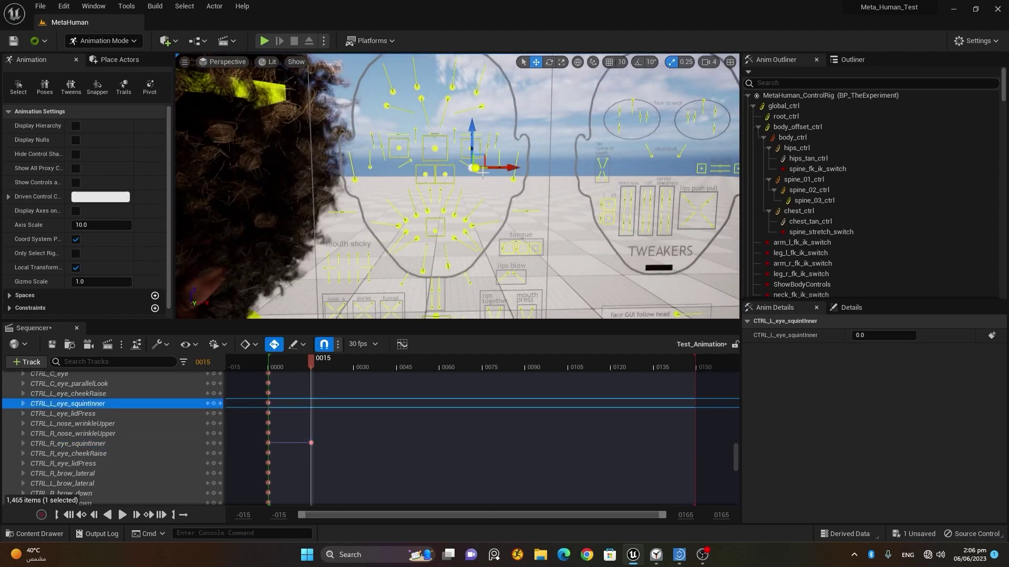
{"action": "left_click_drag", "start_coordinate": [484, 157], "coordinate": [464, 143]}
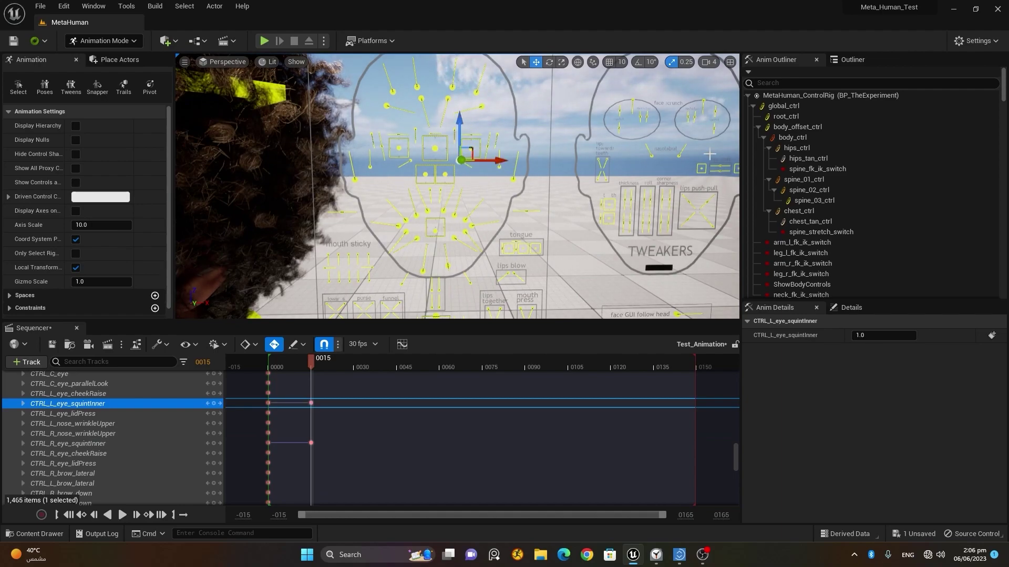
Step: Set the right and left nose_nasolabialDeepen tweakers to 1.0 at frame 15
{"action": "left_click", "coordinate": [651, 156]}
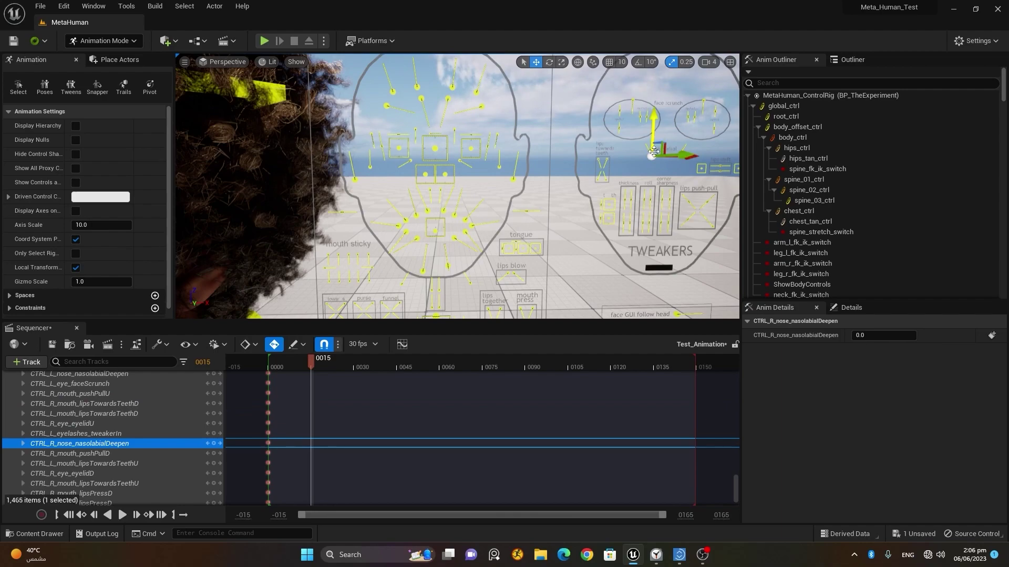
{"action": "scroll", "coordinate": [584, 182], "scroll_direction": "down", "scroll_amount": 8}
{"action": "scroll", "coordinate": [583, 182], "scroll_direction": "up", "scroll_amount": 5}
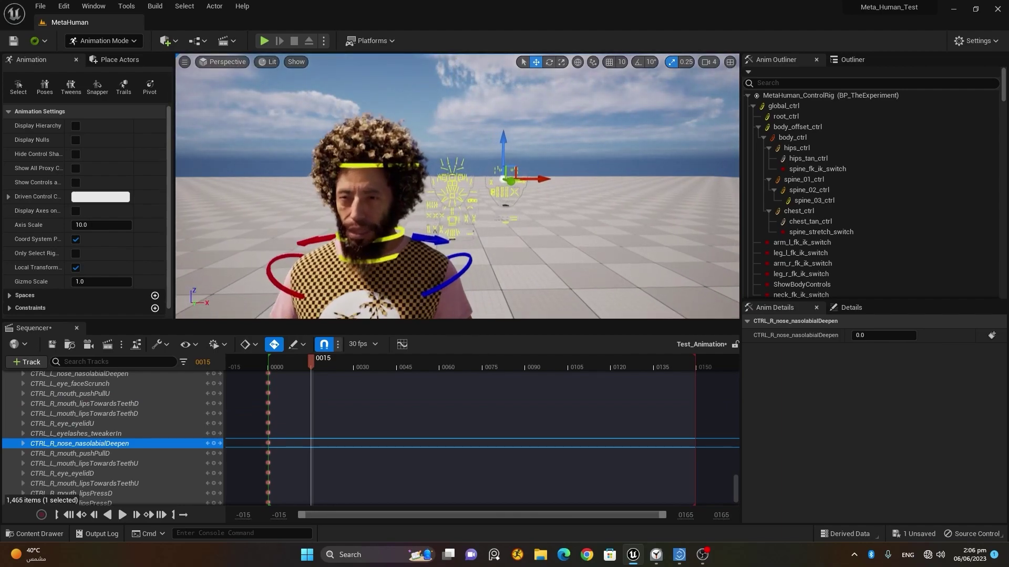
{"action": "left_click_drag", "start_coordinate": [532, 148], "coordinate": [529, 141]}
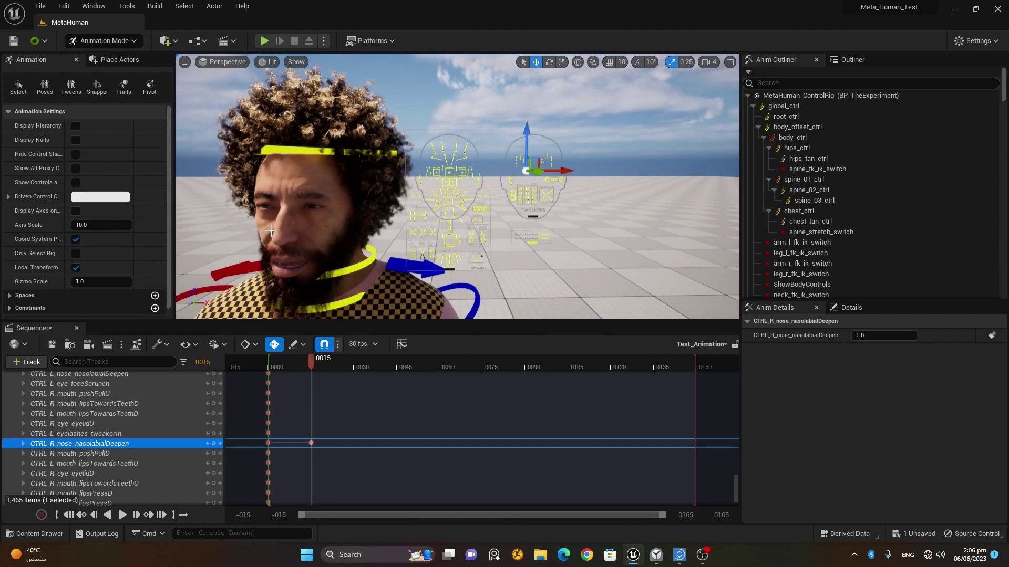
{"action": "scroll", "coordinate": [551, 164], "scroll_direction": "up", "scroll_amount": 8}
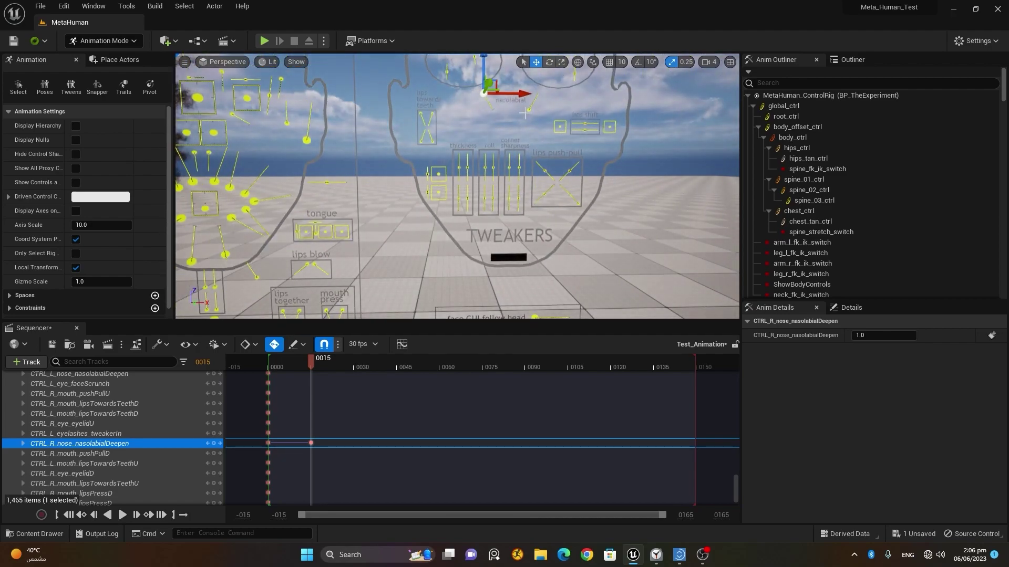
{"action": "left_click", "coordinate": [529, 109]}
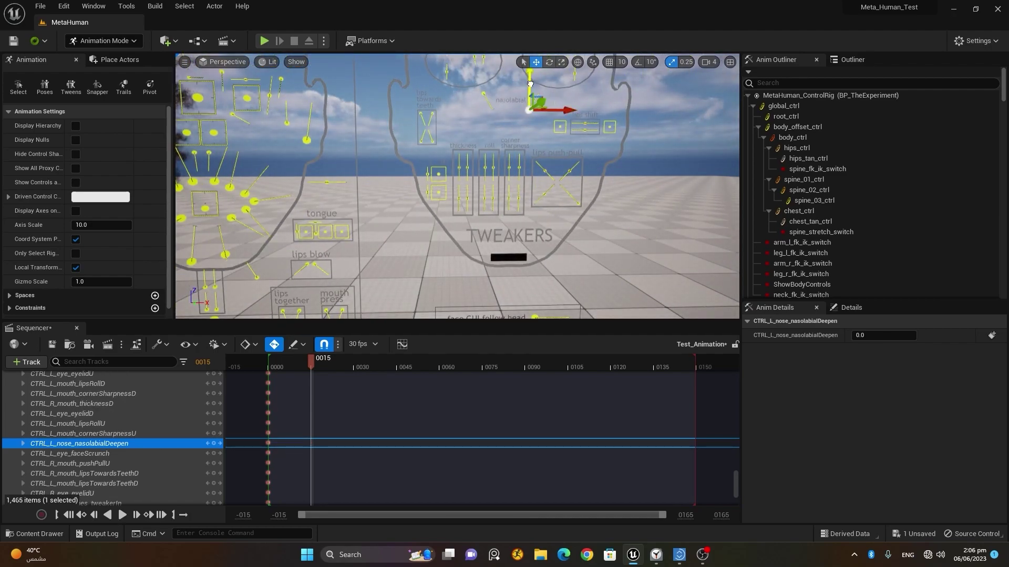
{"action": "left_click_drag", "start_coordinate": [529, 109], "coordinate": [530, 67]}
{"action": "scroll", "coordinate": [497, 150], "scroll_direction": "down", "scroll_amount": 8}
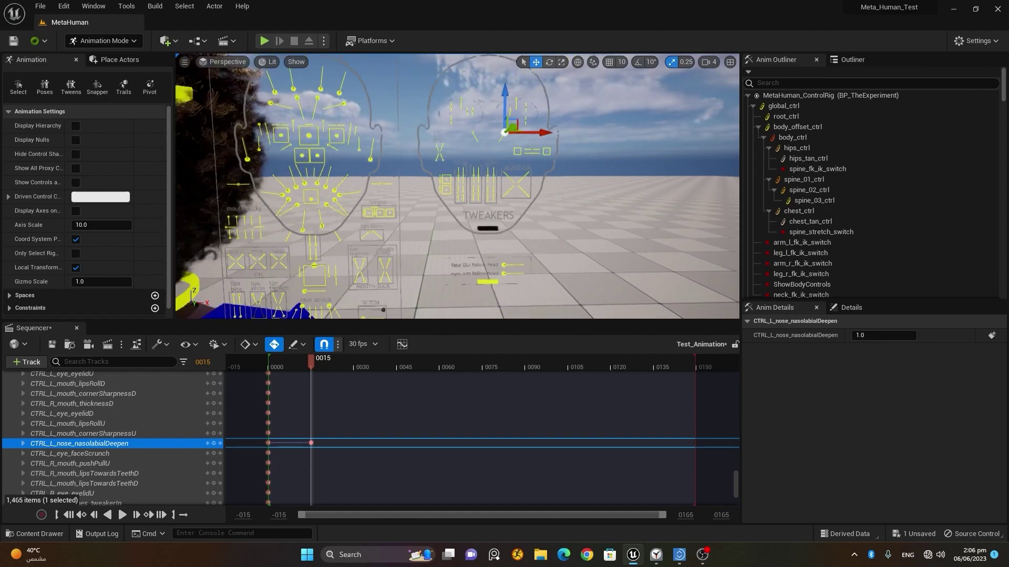
Step: Face the character from the front, play back the facial animation and return to frame 0
{"action": "left_click_drag", "start_coordinate": [468, 158], "coordinate": [365, 194], "text": "alt"}
{"action": "scroll", "coordinate": [365, 193], "scroll_direction": "down", "scroll_amount": 3}
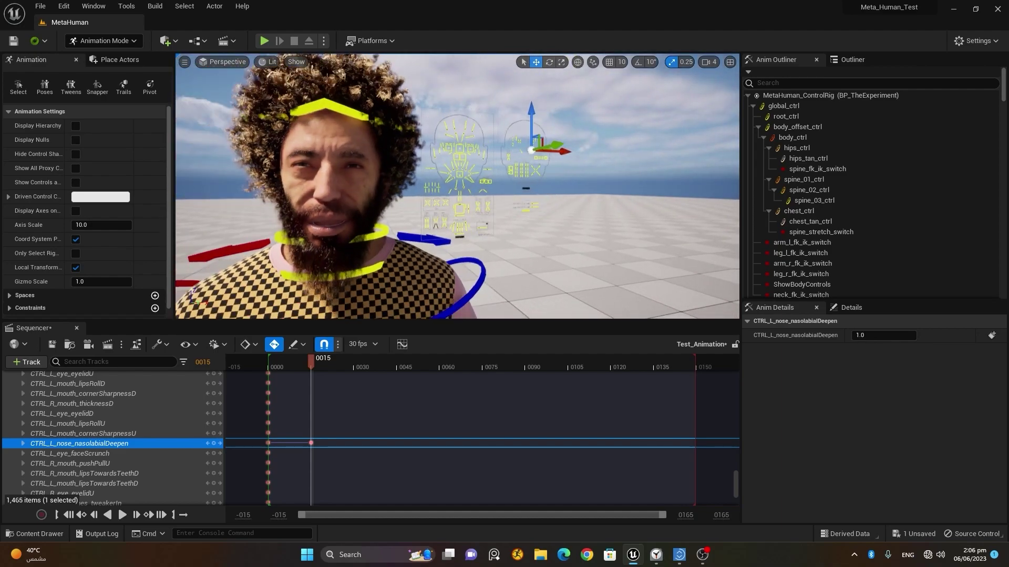
{"action": "left_click", "coordinate": [94, 515]}
{"action": "left_click", "coordinate": [107, 516]}
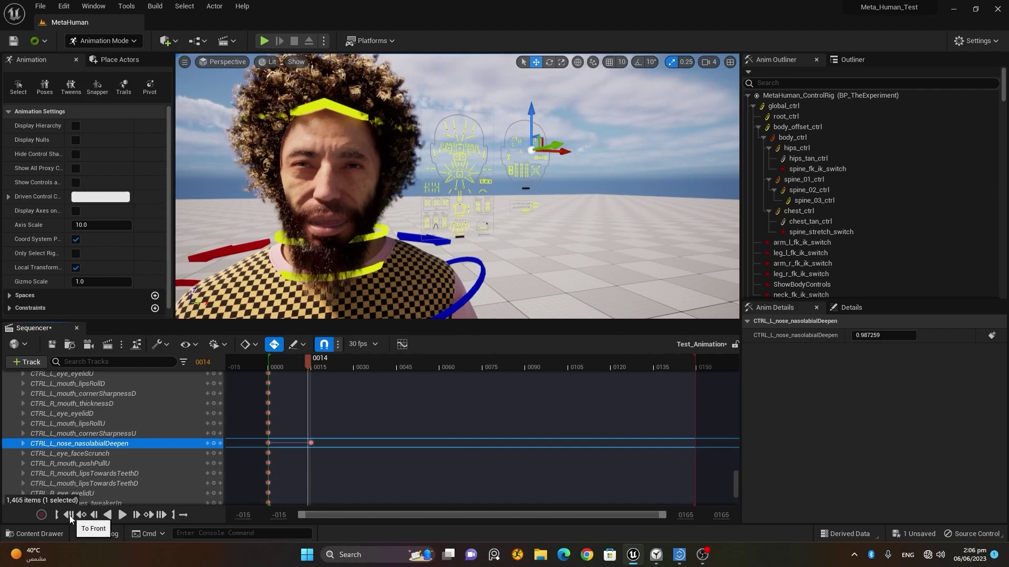
{"action": "left_click", "coordinate": [122, 515]}
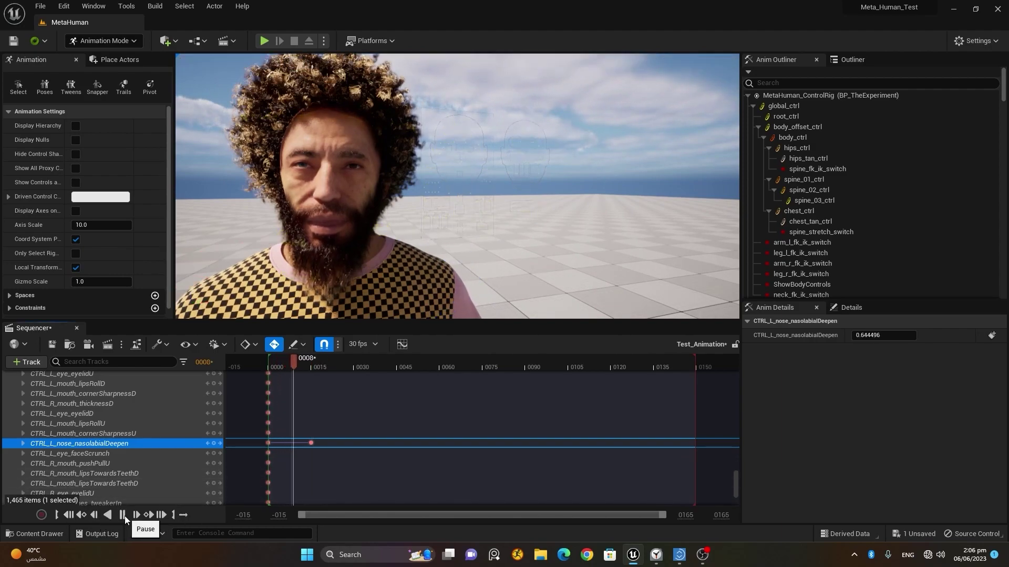
{"action": "left_click", "coordinate": [68, 515]}
{"action": "left_click", "coordinate": [122, 515]}
{"action": "left_click", "coordinate": [122, 515]}
{"action": "left_click", "coordinate": [73, 515]}
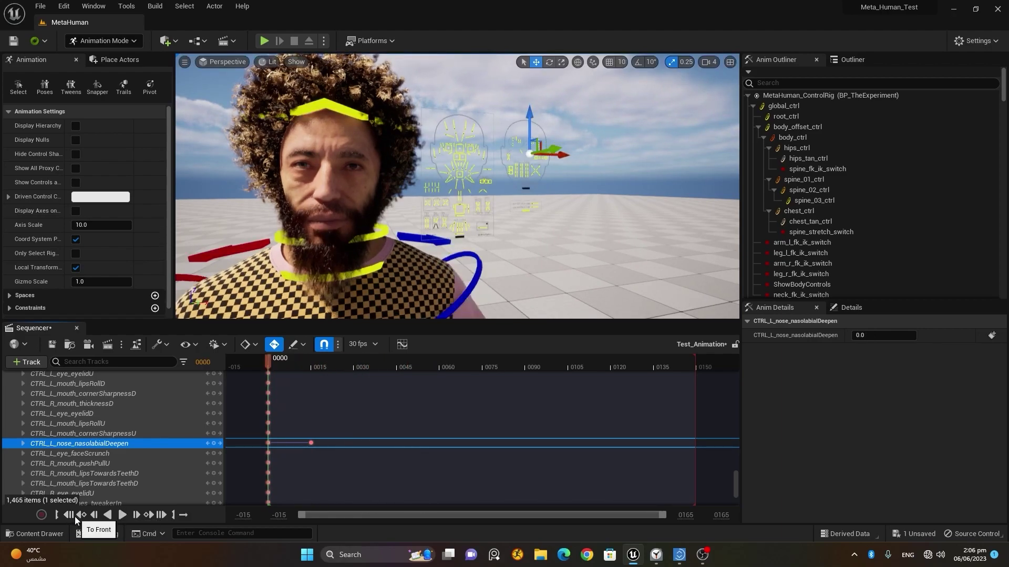
Step: Collapse the Face_ControlBoard_CtrlRig track in the sequence and frame the character's upper body
{"action": "scroll", "coordinate": [85, 426], "scroll_direction": "up", "scroll_amount": 5}
{"action": "scroll", "coordinate": [85, 426], "scroll_direction": "up", "scroll_amount": 5}
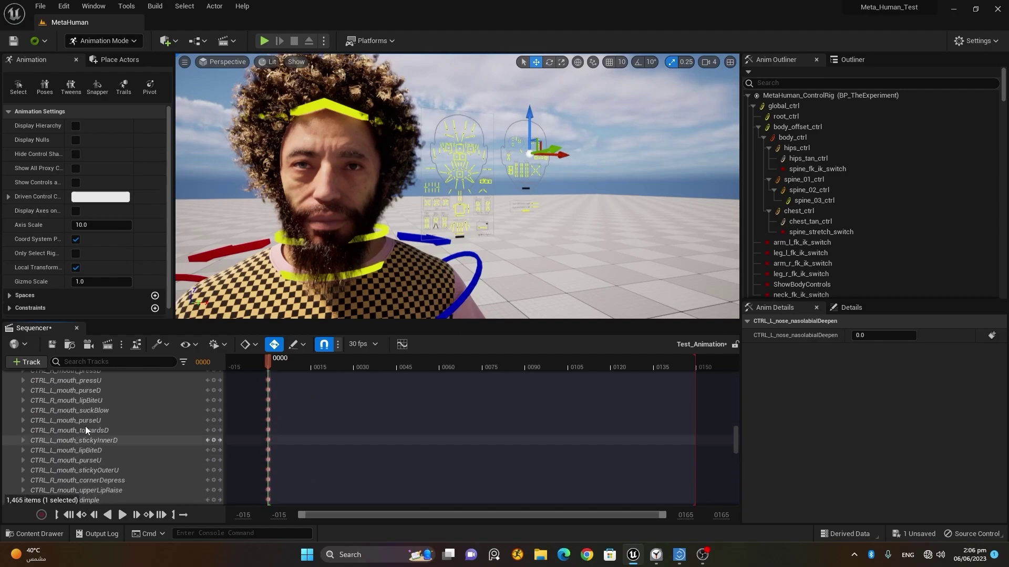
{"action": "left_click_drag", "start_coordinate": [736, 432], "coordinate": [737, 388]}
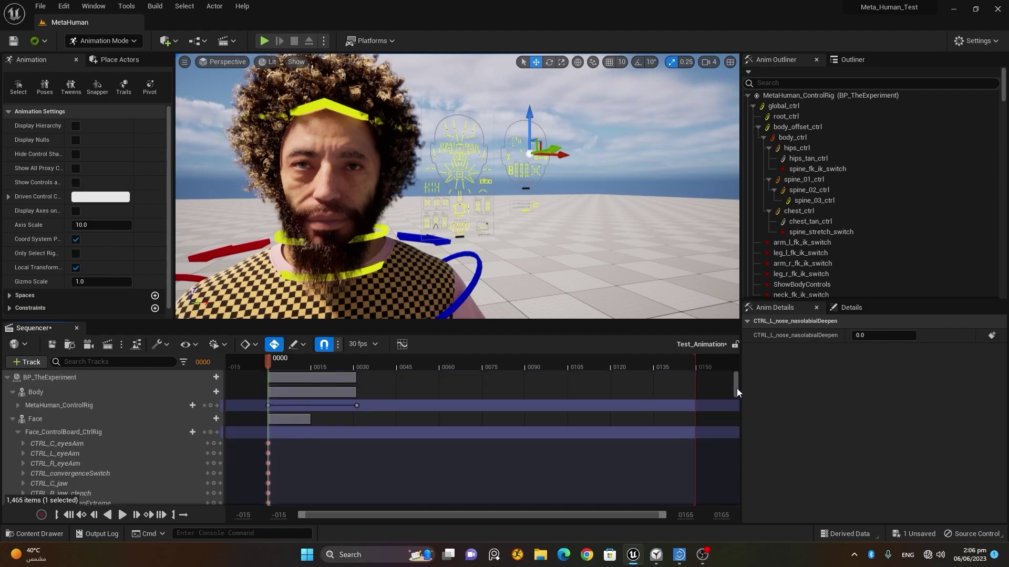
{"action": "left_click", "coordinate": [18, 431]}
{"action": "left_click_drag", "start_coordinate": [560, 193], "coordinate": [555, 273]}
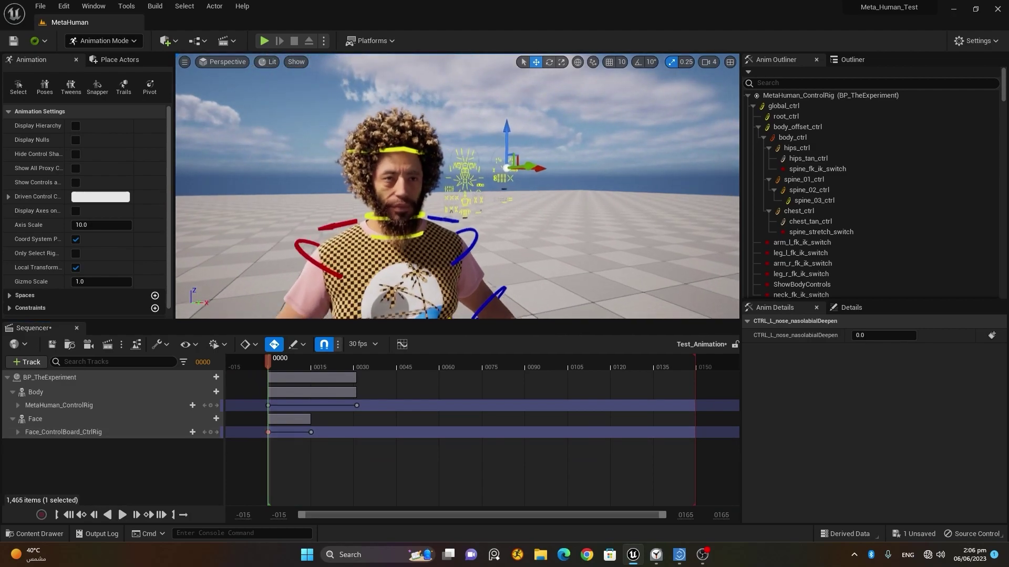
{"action": "scroll", "coordinate": [457, 186], "scroll_direction": "up", "scroll_amount": 4}
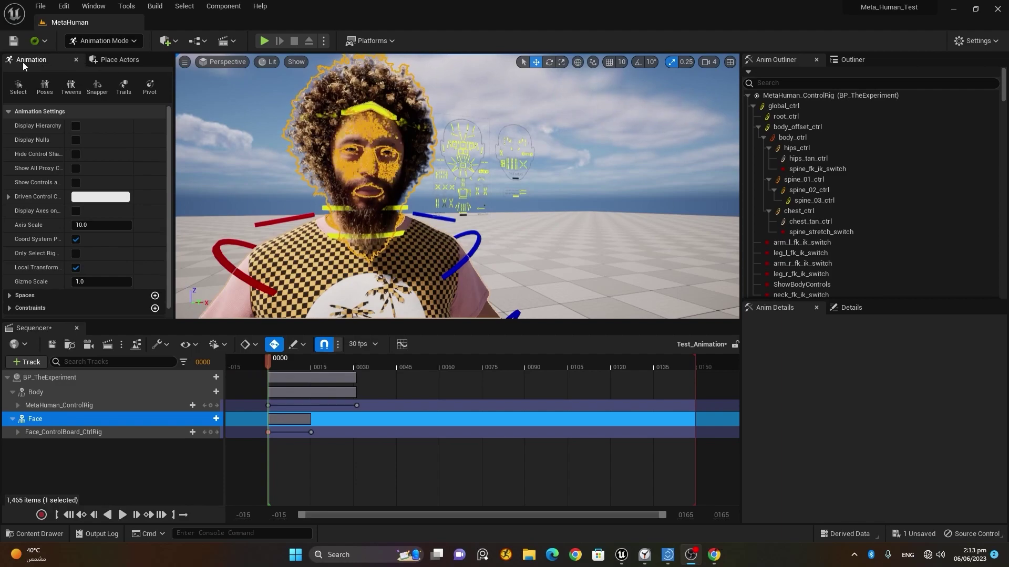
Step: Switch the editor to Selection mode and back to Animation mode
{"action": "left_click", "coordinate": [112, 42]}
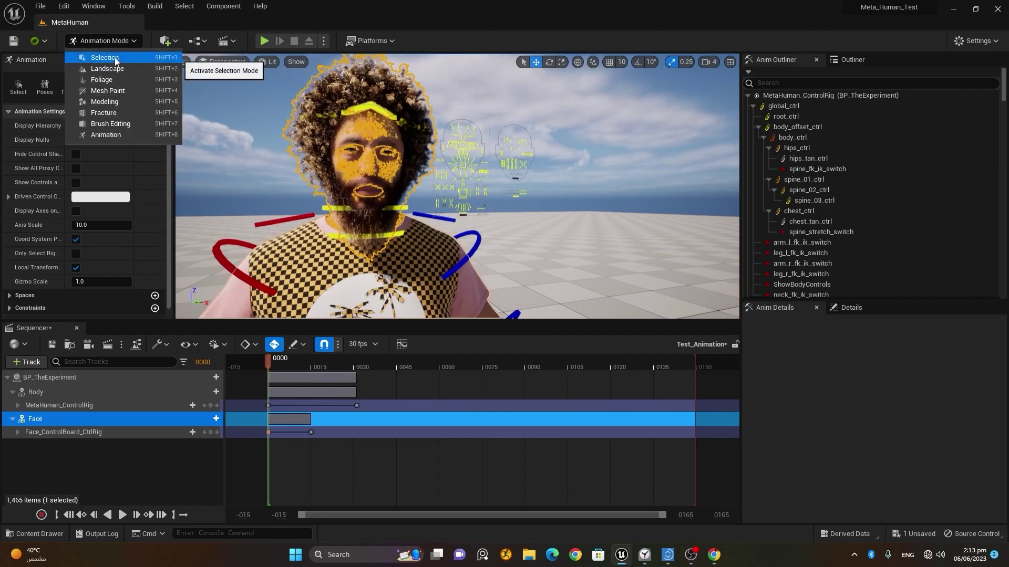
{"action": "left_click", "coordinate": [113, 58]}
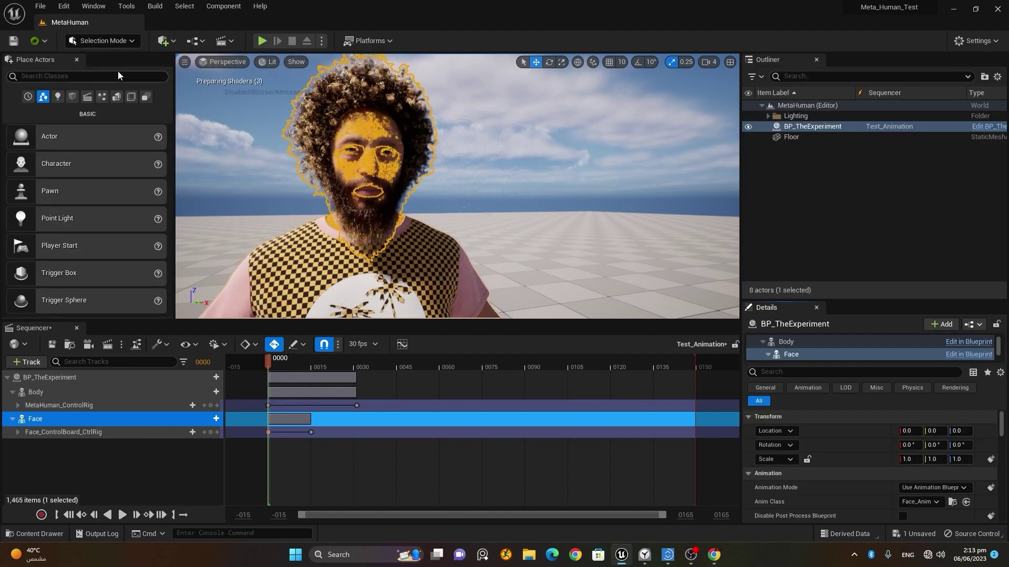
{"action": "left_click", "coordinate": [102, 40]}
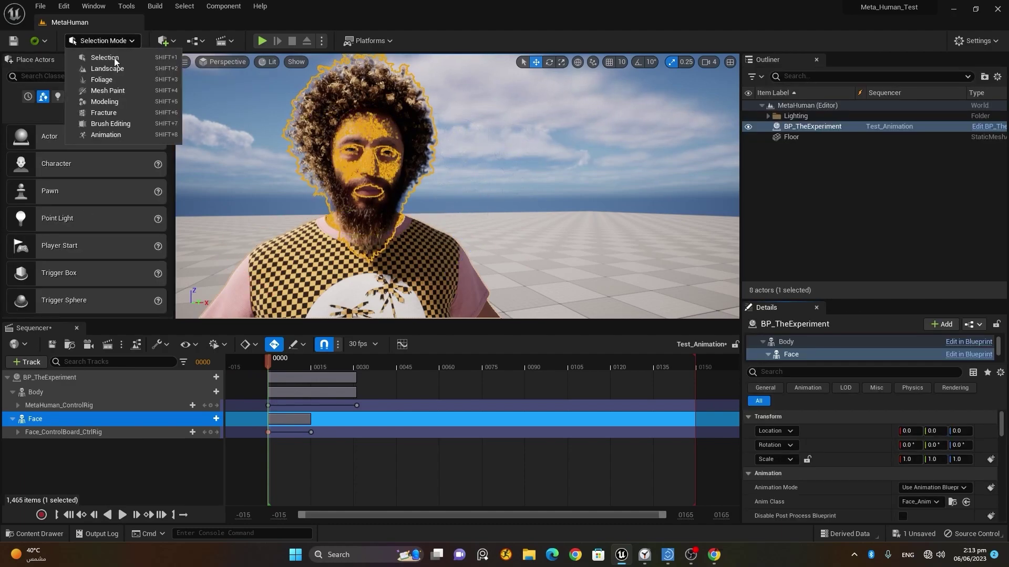
{"action": "left_click", "coordinate": [125, 136]}
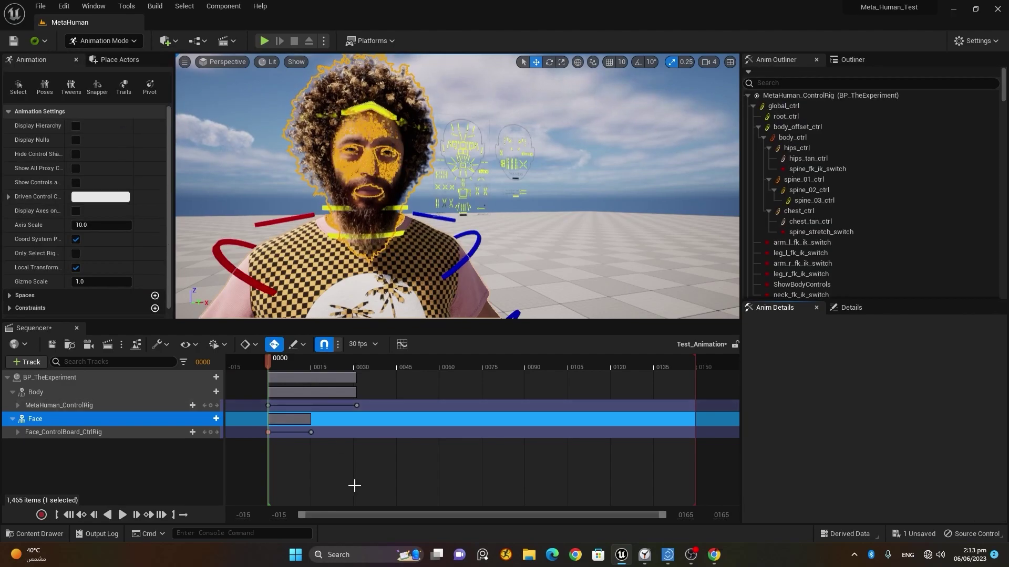
Step: Open the control rig pose library and browse to MetaHumans/Common/Common/PoseLibrary/Face/Expressions
{"action": "left_click", "coordinate": [47, 92]}
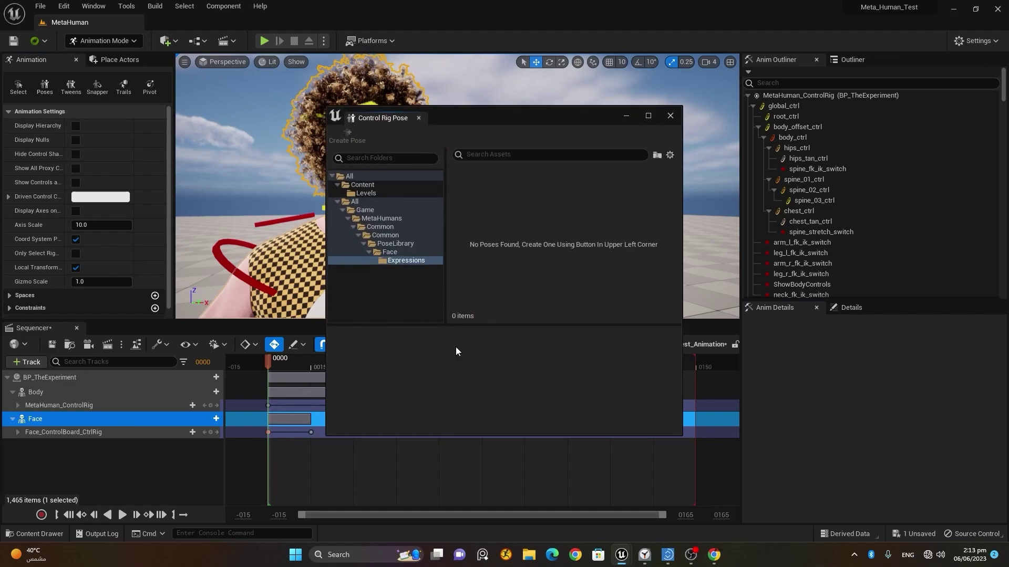
{"action": "left_click", "coordinate": [408, 262]}
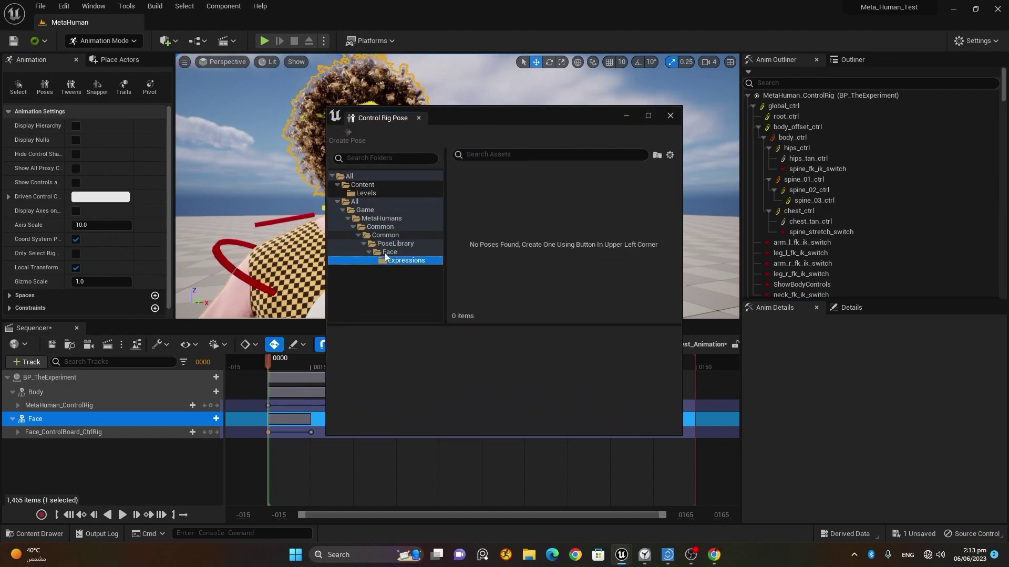
{"action": "left_click", "coordinate": [361, 185]}
{"action": "left_click", "coordinate": [337, 202]}
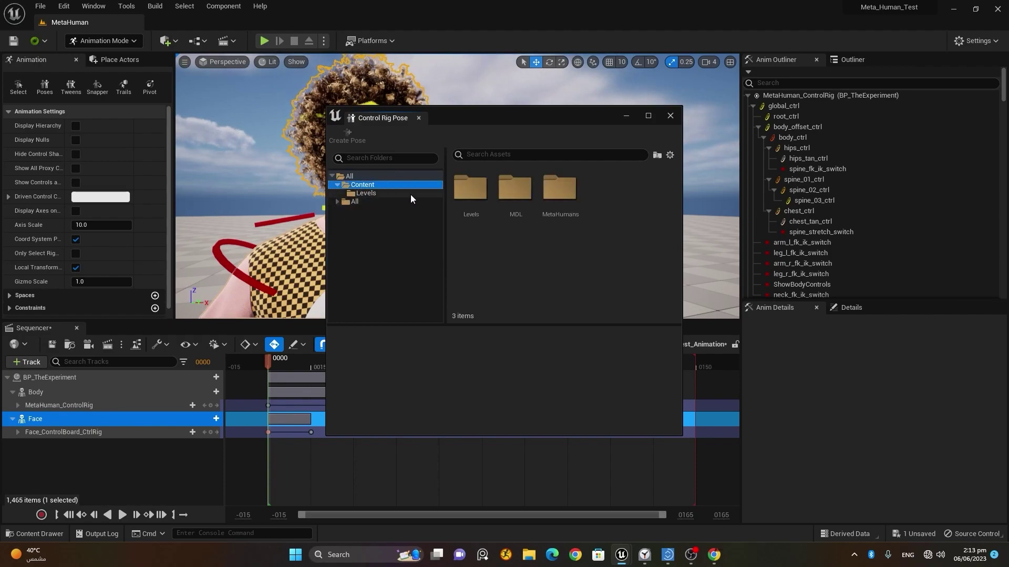
{"action": "double_click", "coordinate": [563, 190]}
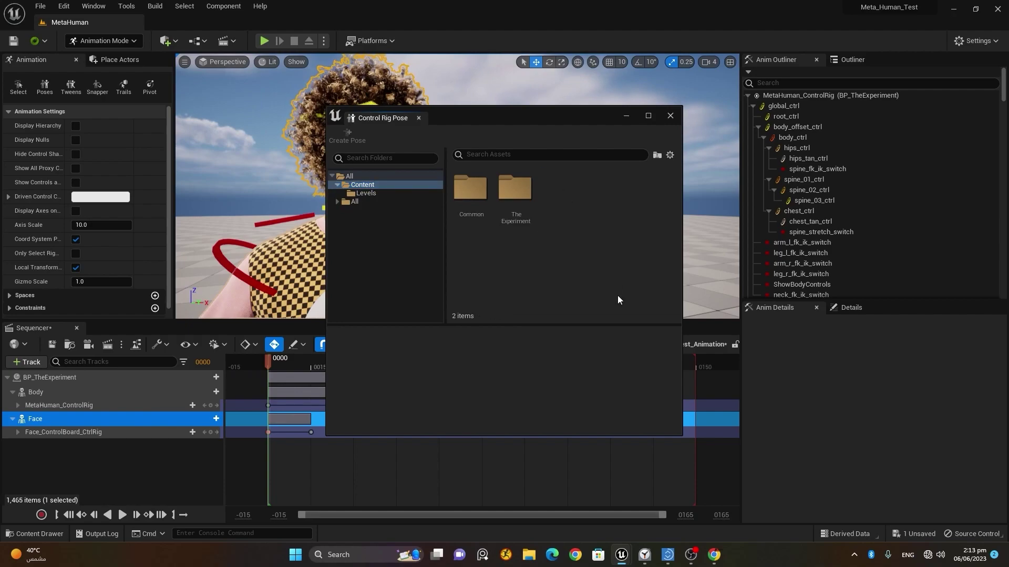
{"action": "double_click", "coordinate": [474, 191]}
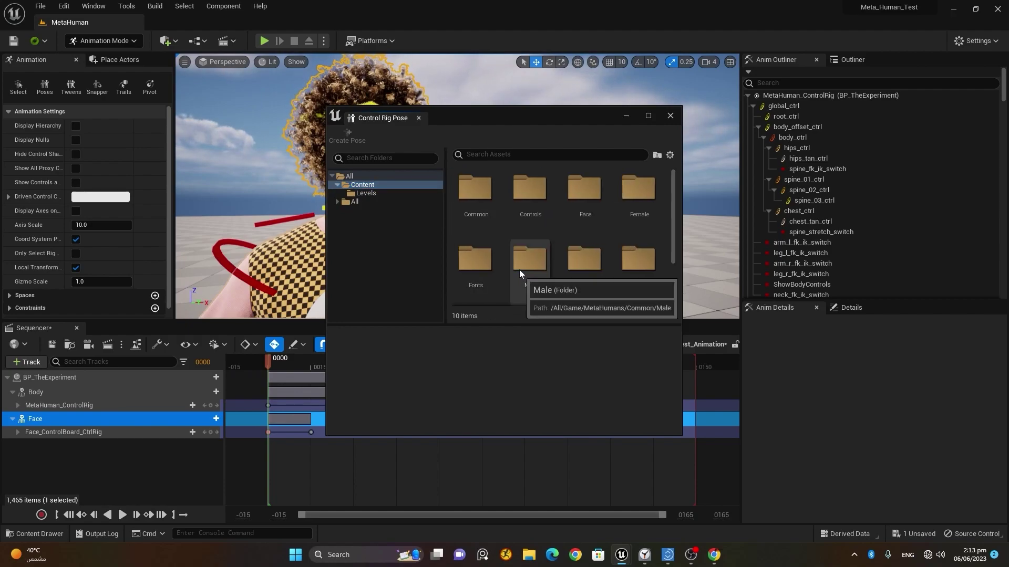
{"action": "double_click", "coordinate": [481, 188]}
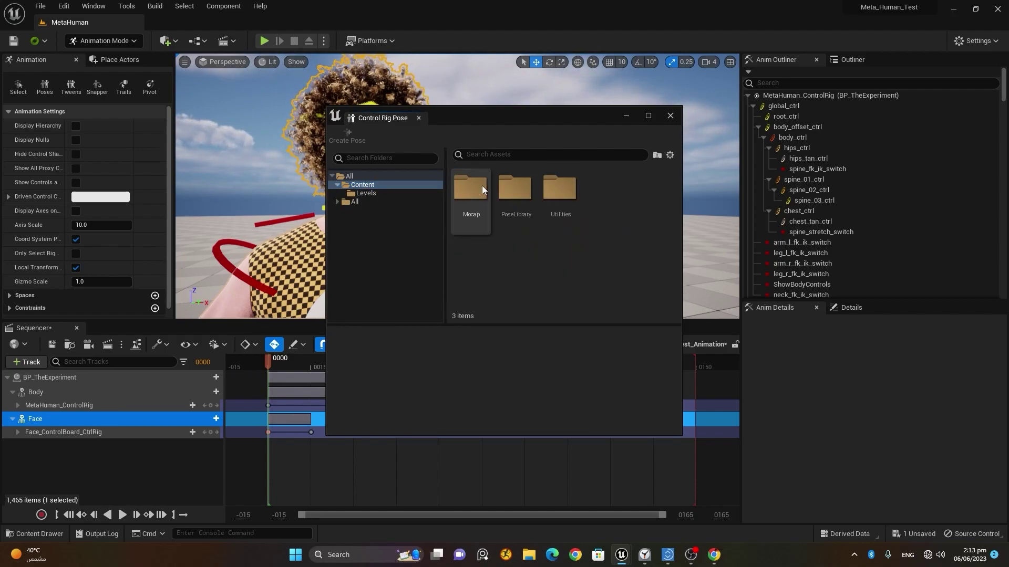
{"action": "double_click", "coordinate": [517, 192]}
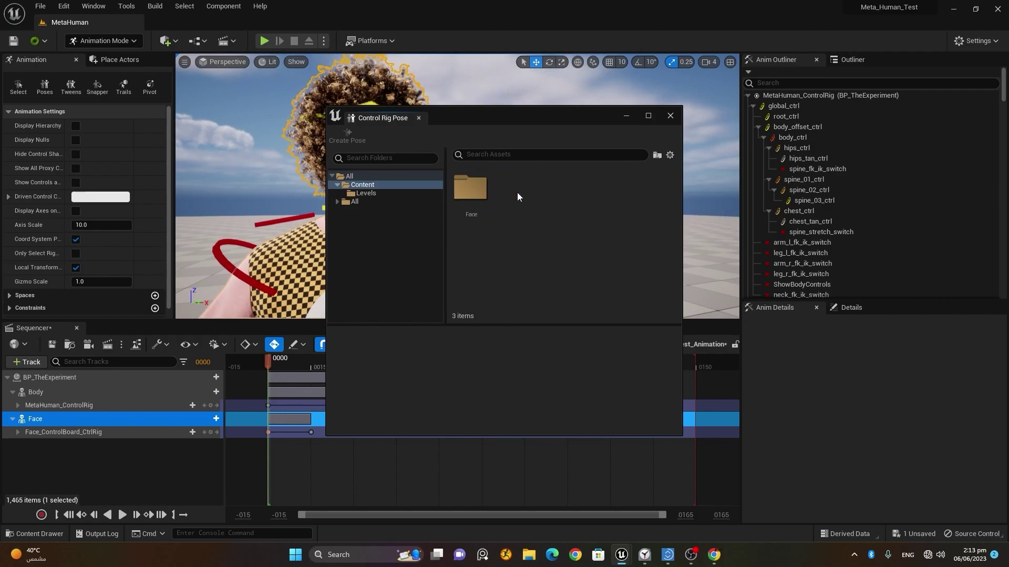
{"action": "double_click", "coordinate": [475, 188]}
{"action": "double_click", "coordinate": [476, 199]}
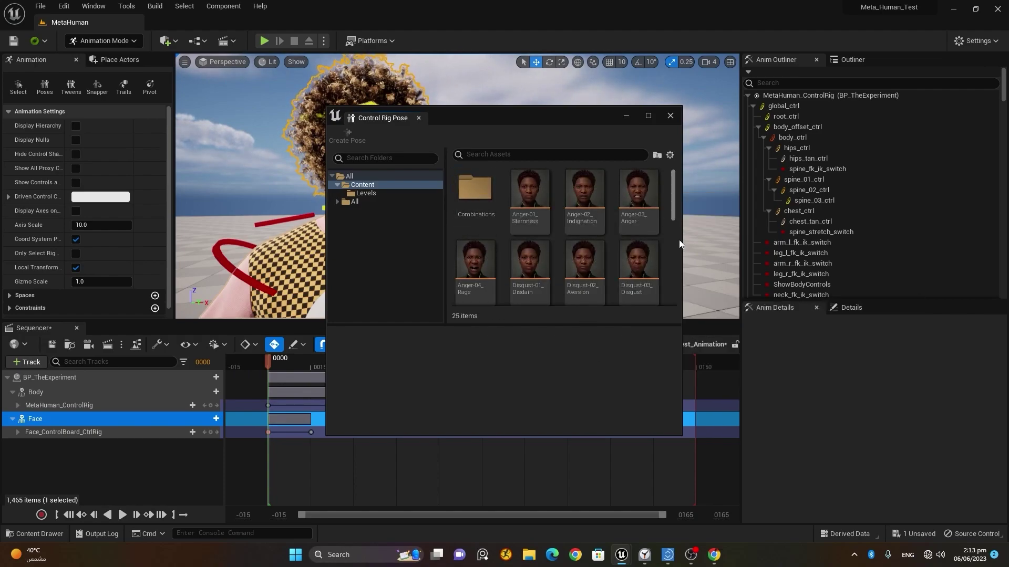
Step: Look through the anger expressions, select the Anger-04_Rage pose and move the pose library window clear of the character
{"action": "left_click", "coordinate": [528, 195]}
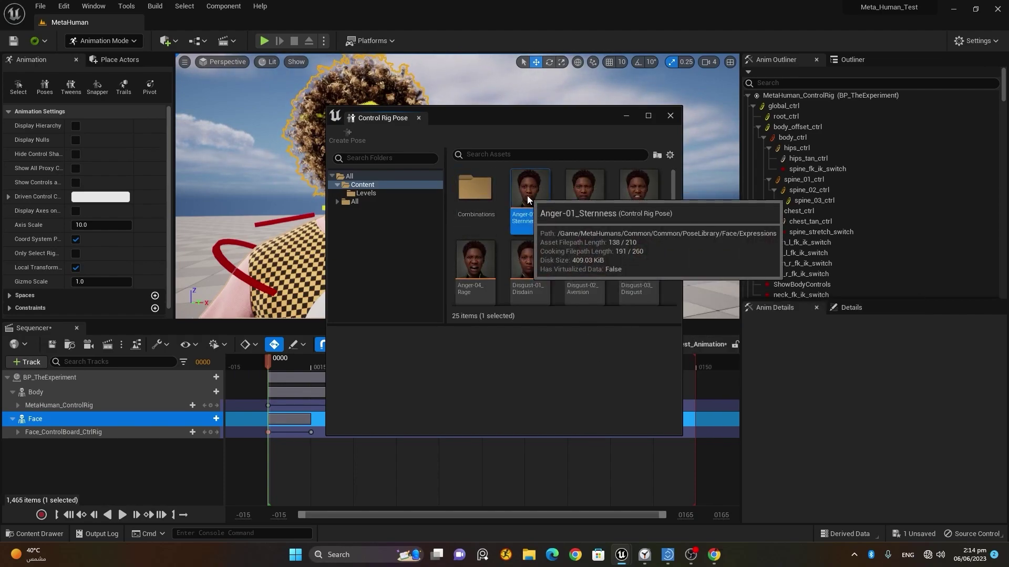
{"action": "left_click", "coordinate": [575, 196]}
{"action": "left_click", "coordinate": [618, 195]}
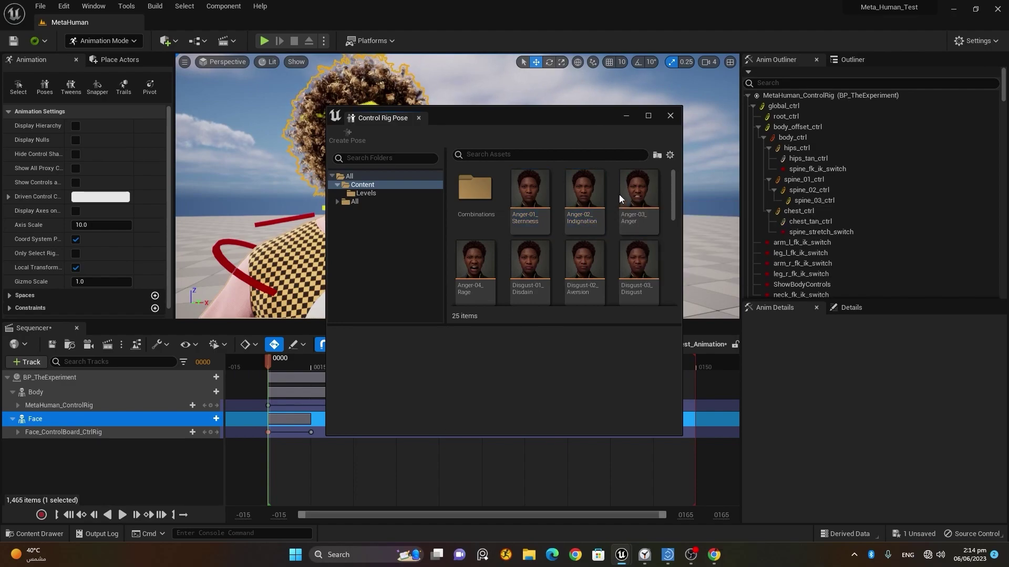
{"action": "left_click", "coordinate": [637, 224]}
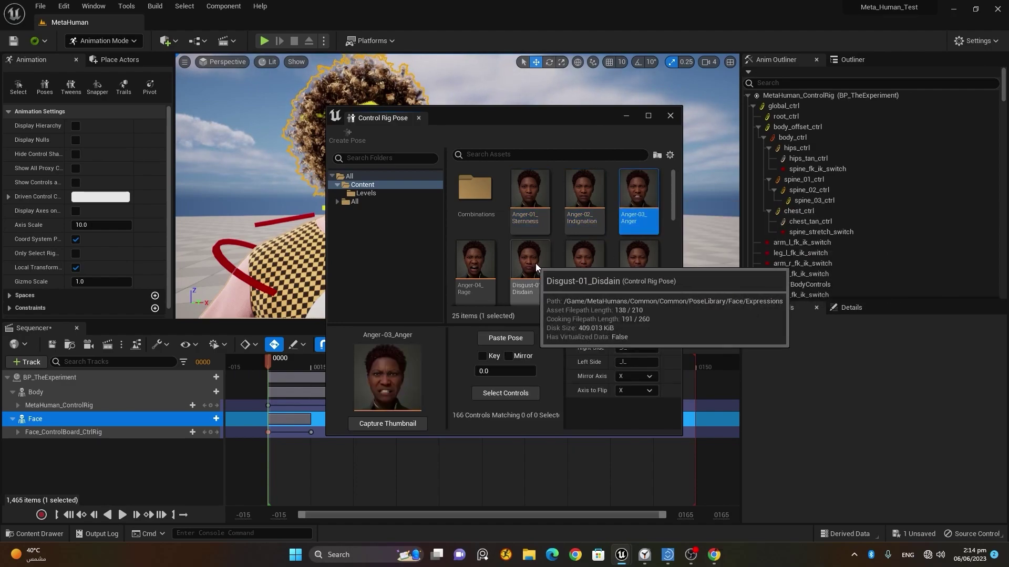
{"action": "left_click", "coordinate": [487, 265]}
{"action": "scroll", "coordinate": [559, 229], "scroll_direction": "down", "scroll_amount": 1}
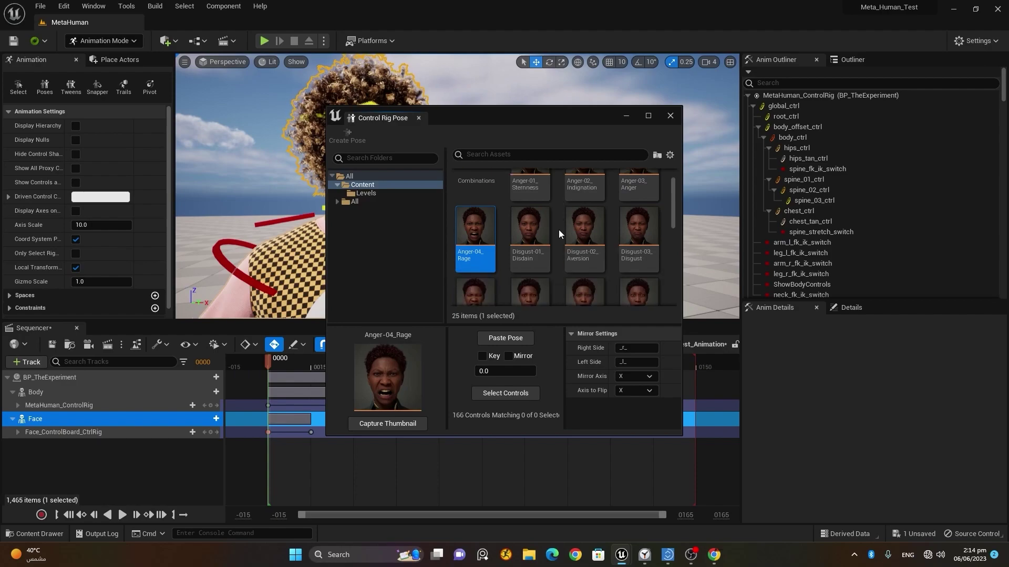
{"action": "scroll", "coordinate": [559, 229], "scroll_direction": "up", "scroll_amount": 1}
{"action": "left_click_drag", "start_coordinate": [539, 118], "coordinate": [861, 74]}
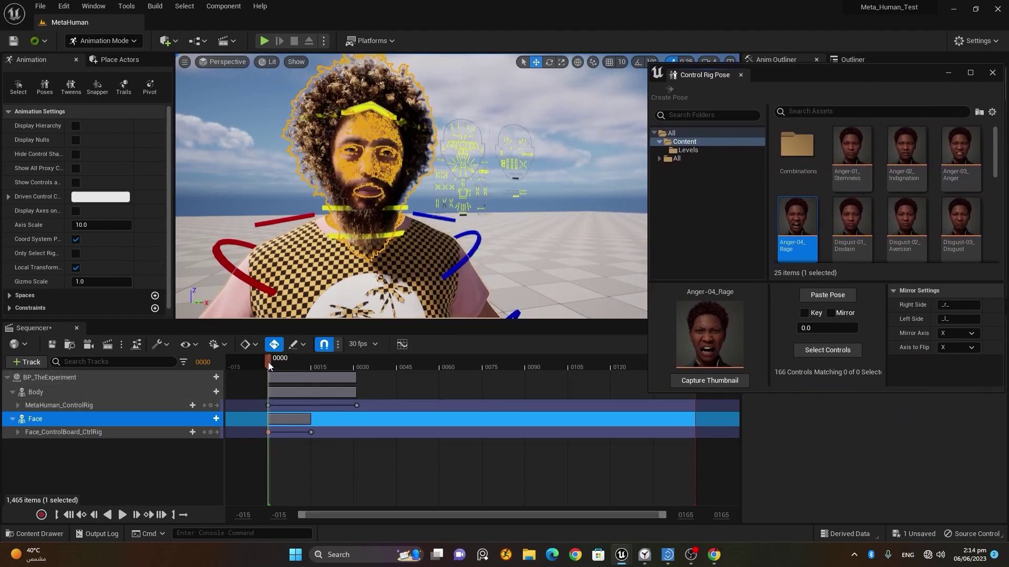
Step: Select all Face_ControlBoard_CtrlRig controls and paste the Anger-04_Rage pose at frame 21 with keying enabled, enlarging the pose library window
{"action": "left_click_drag", "start_coordinate": [278, 366], "coordinate": [330, 365]}
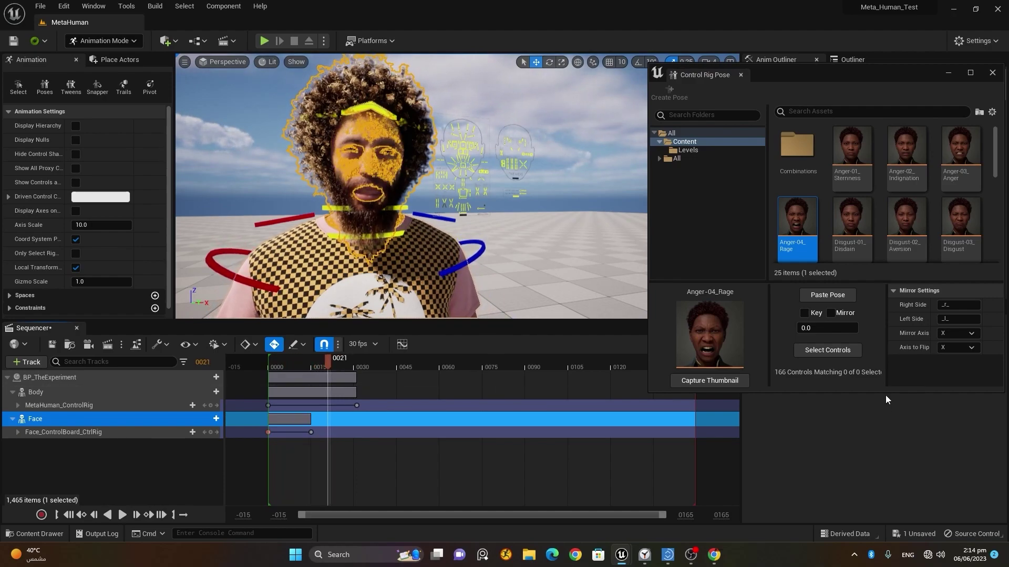
{"action": "left_click_drag", "start_coordinate": [885, 392], "coordinate": [883, 470]}
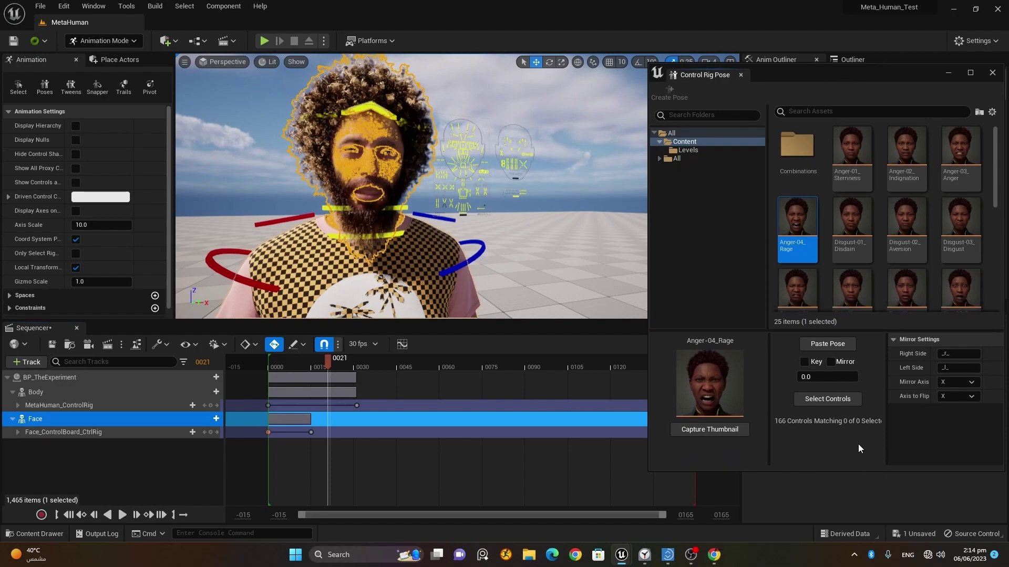
{"action": "left_click", "coordinate": [89, 432]}
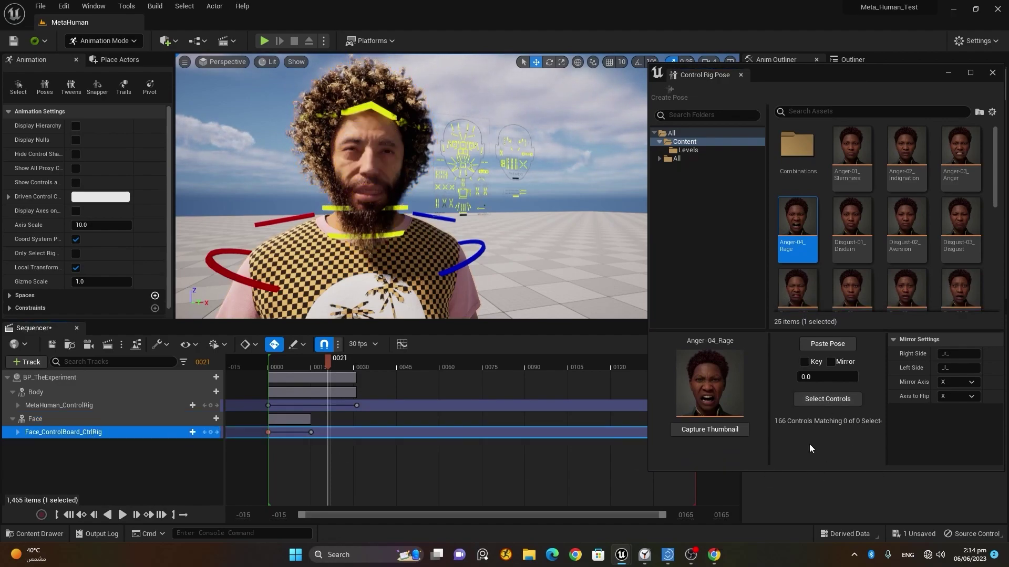
{"action": "left_click", "coordinate": [827, 399]}
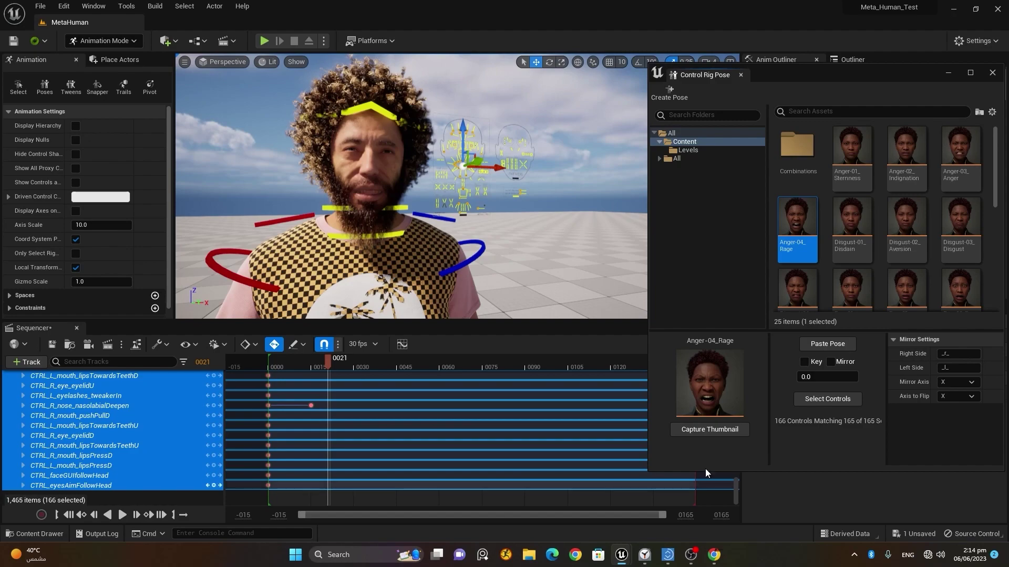
{"action": "left_click", "coordinate": [825, 348]}
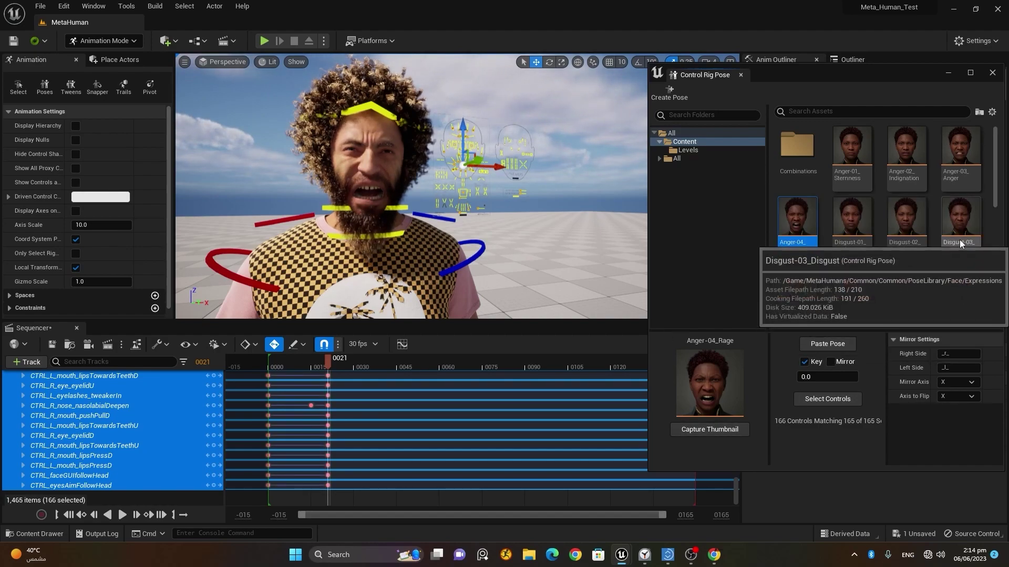
Step: Paste the Anger-03_Anger pose as a key on the face controls at frame 24
{"action": "left_click", "coordinate": [965, 150]}
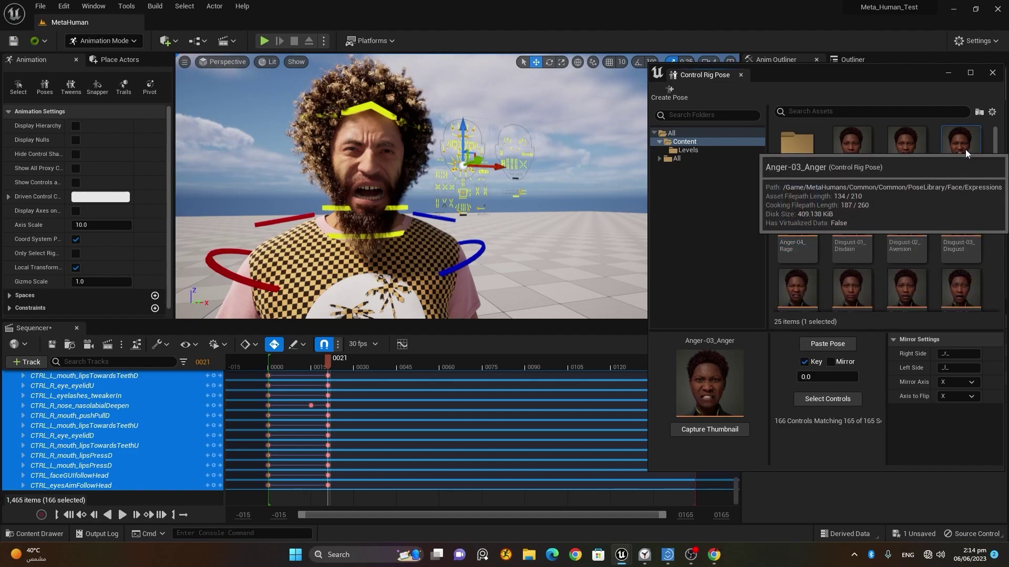
{"action": "mouse_move", "coordinate": [329, 364]}
{"action": "left_mouse_down"}
{"action": "mouse_move", "coordinate": [360, 367]}
{"action": "mouse_move", "coordinate": [337, 370]}
{"action": "left_mouse_up"}
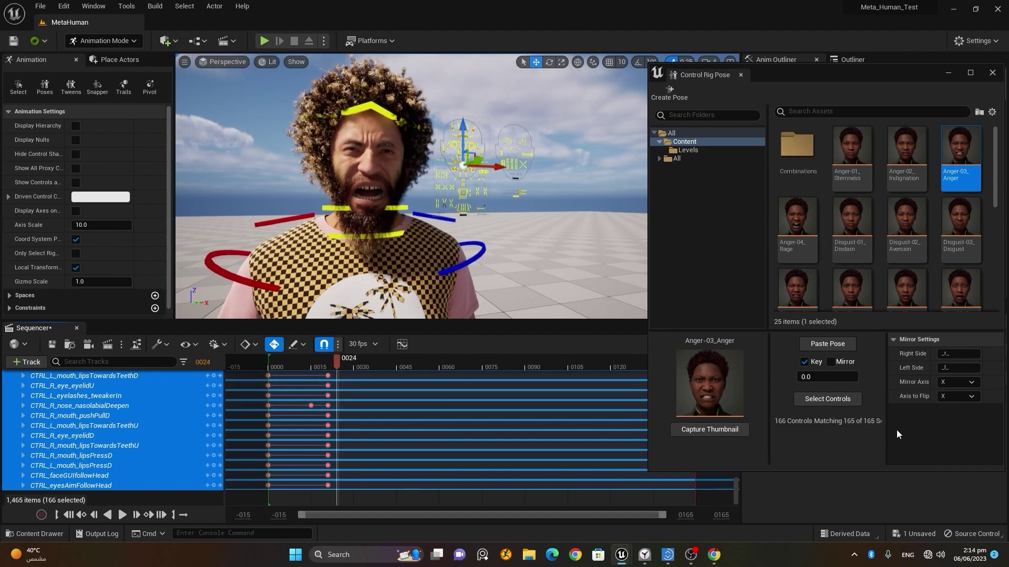
{"action": "left_click", "coordinate": [831, 348]}
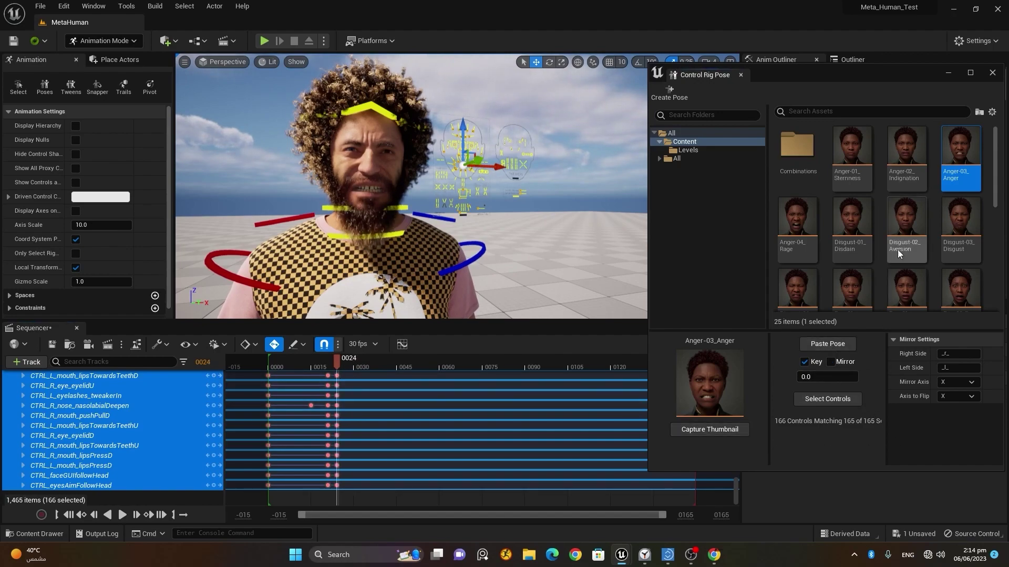
Step: Paste the Fear-04_Terror pose as a key on the face controls at frame 29
{"action": "left_click_drag", "start_coordinate": [340, 361], "coordinate": [350, 362]}
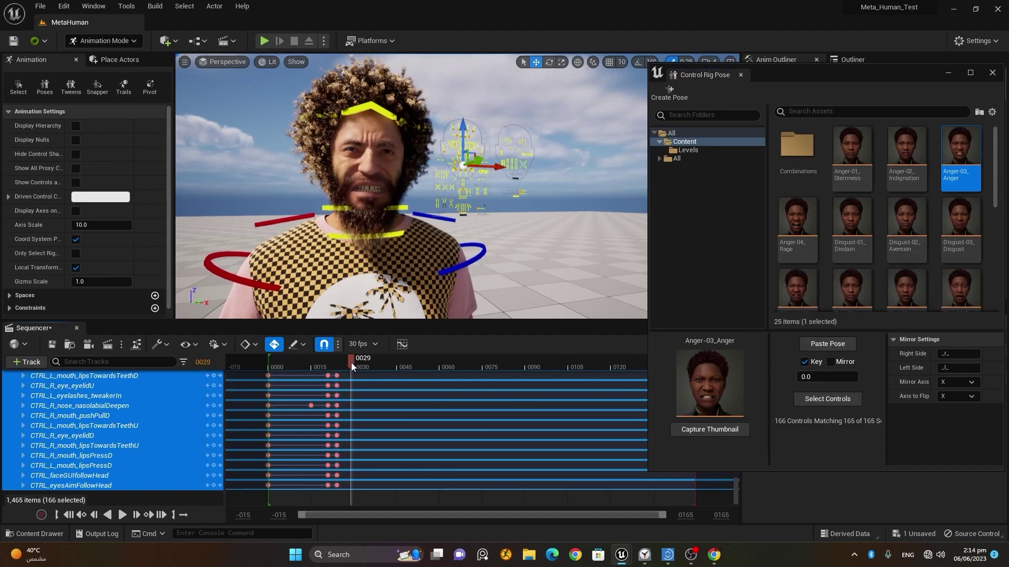
{"action": "scroll", "coordinate": [956, 210], "scroll_direction": "down", "scroll_amount": 1}
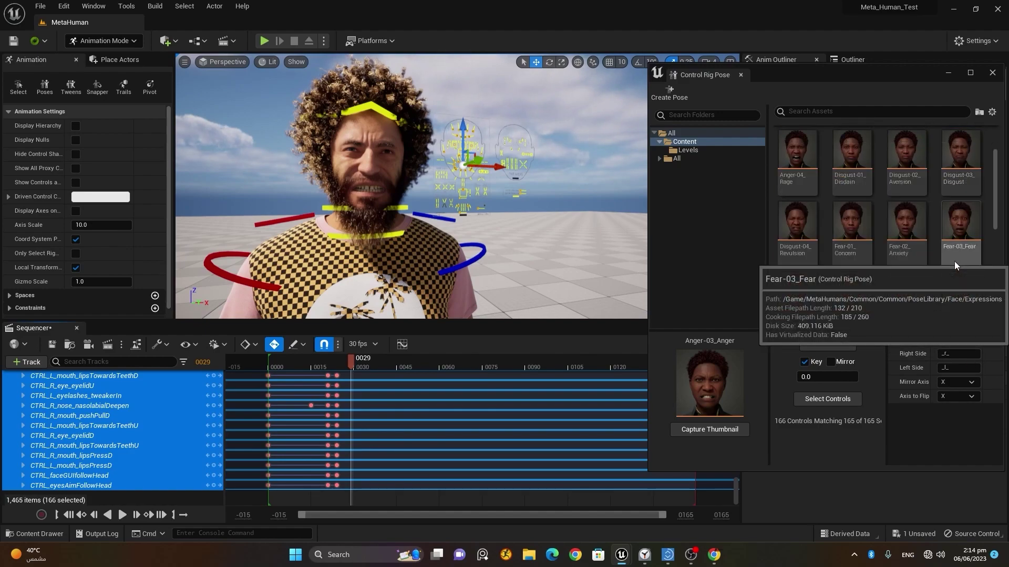
{"action": "scroll", "coordinate": [954, 261], "scroll_direction": "down", "scroll_amount": 1}
{"action": "left_click", "coordinate": [799, 275]}
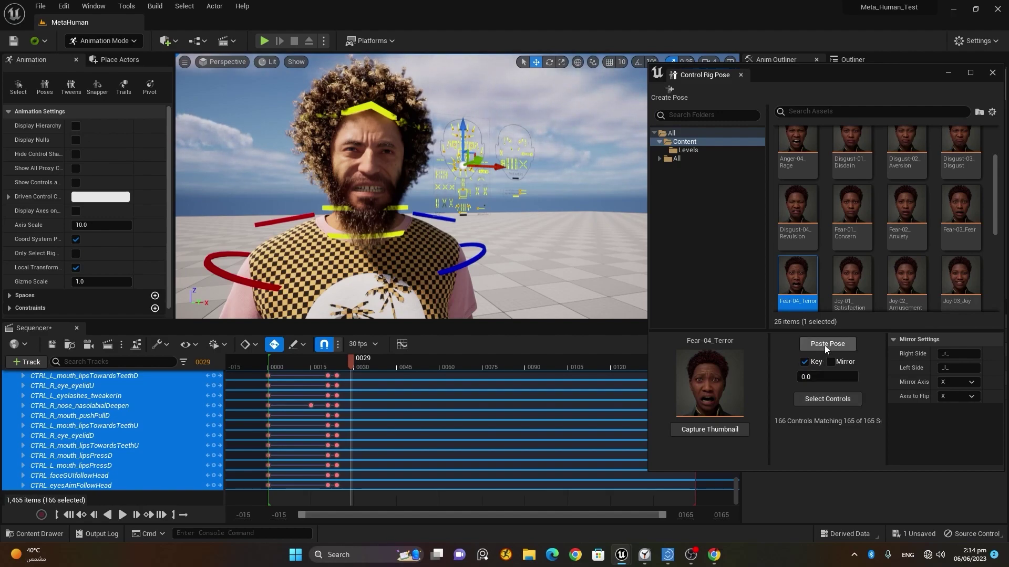
{"action": "left_click", "coordinate": [825, 345]}
Step: Paste the Joy-04_Laughter pose as a key on the face controls at frame 34
{"action": "left_click_drag", "start_coordinate": [354, 367], "coordinate": [367, 367]}
{"action": "scroll", "coordinate": [899, 240], "scroll_direction": "down", "scroll_amount": 4}
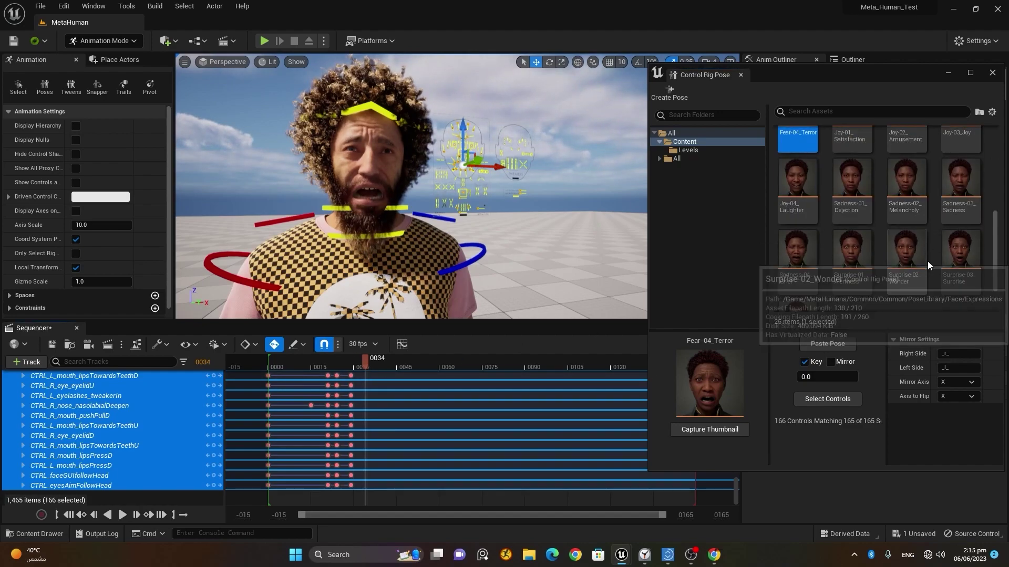
{"action": "left_click", "coordinate": [807, 189]}
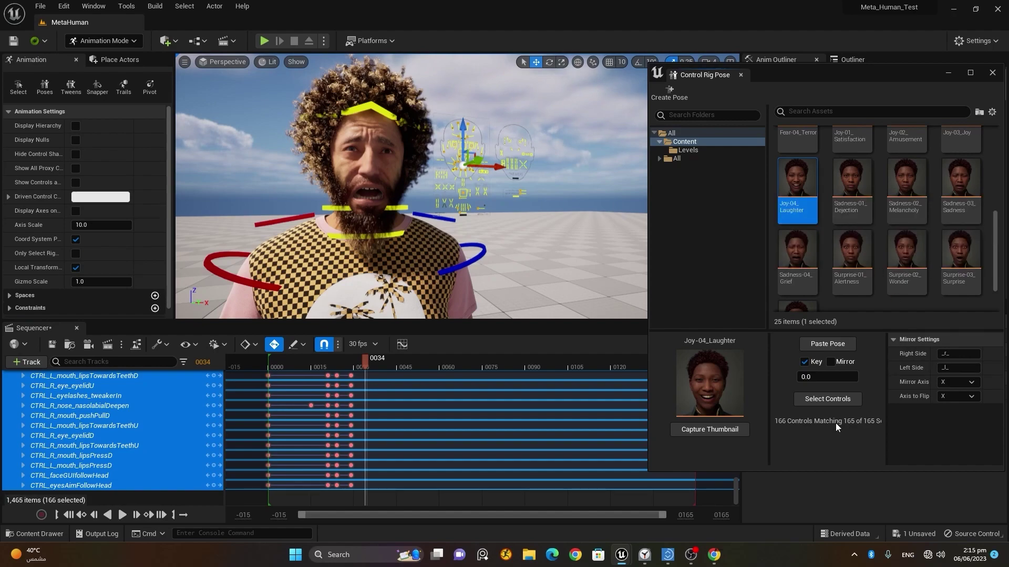
{"action": "left_click", "coordinate": [826, 344]}
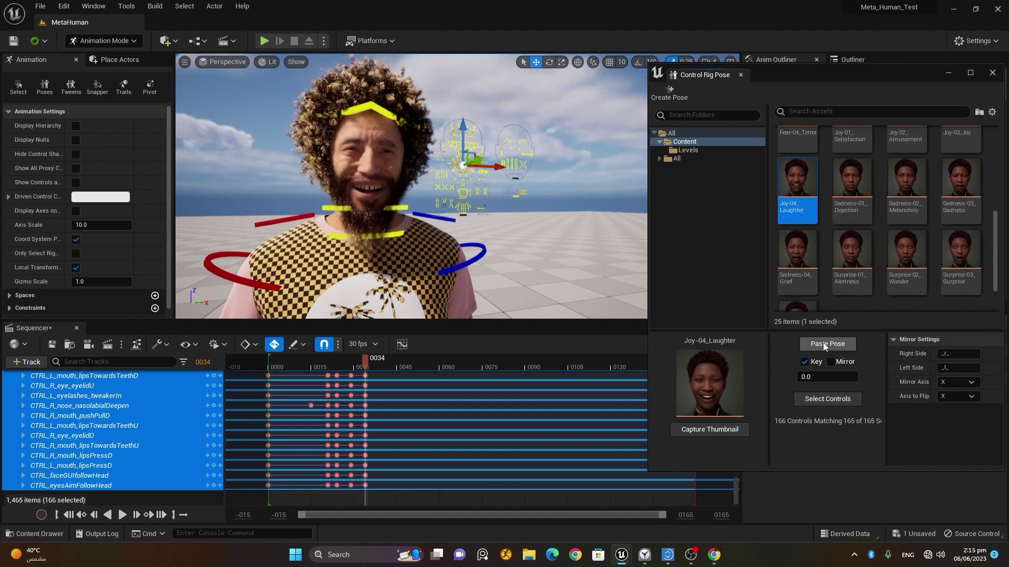
Step: Hide the rig controls with game view and play back the facial animation from frame 0 and again from frame 14
{"action": "left_click", "coordinate": [68, 515]}
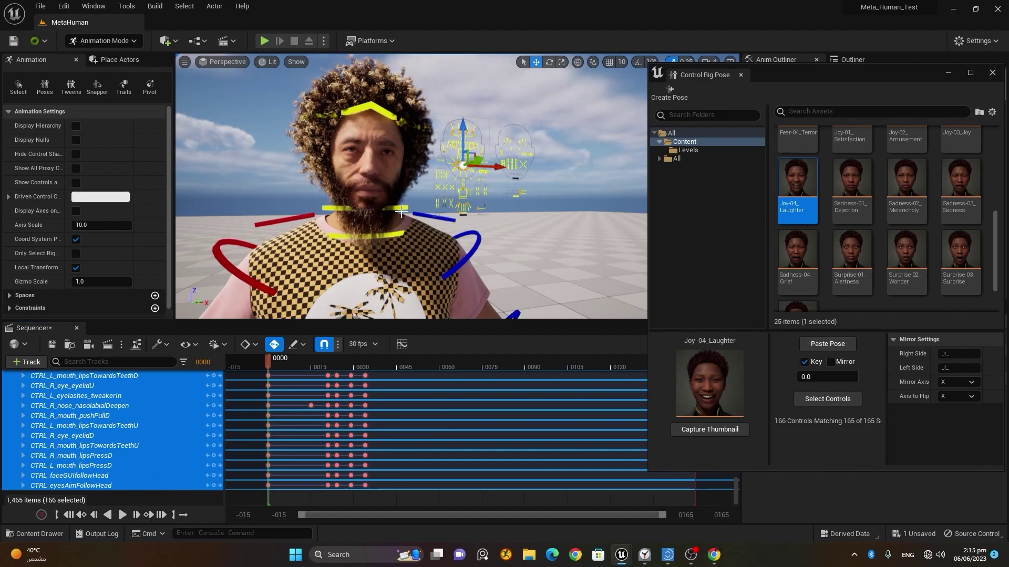
{"action": "key", "text": "g"}
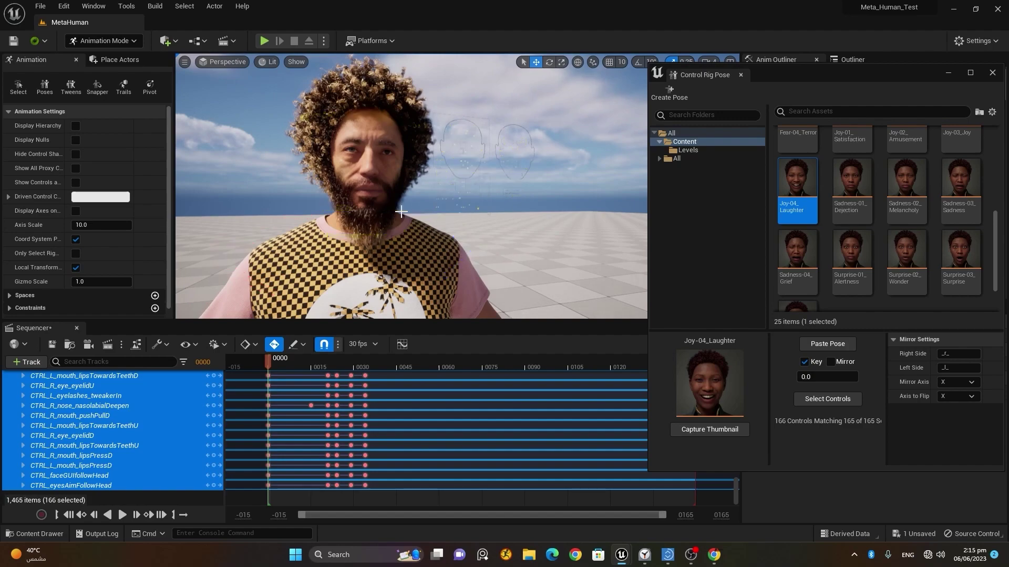
{"action": "left_click", "coordinate": [121, 514]}
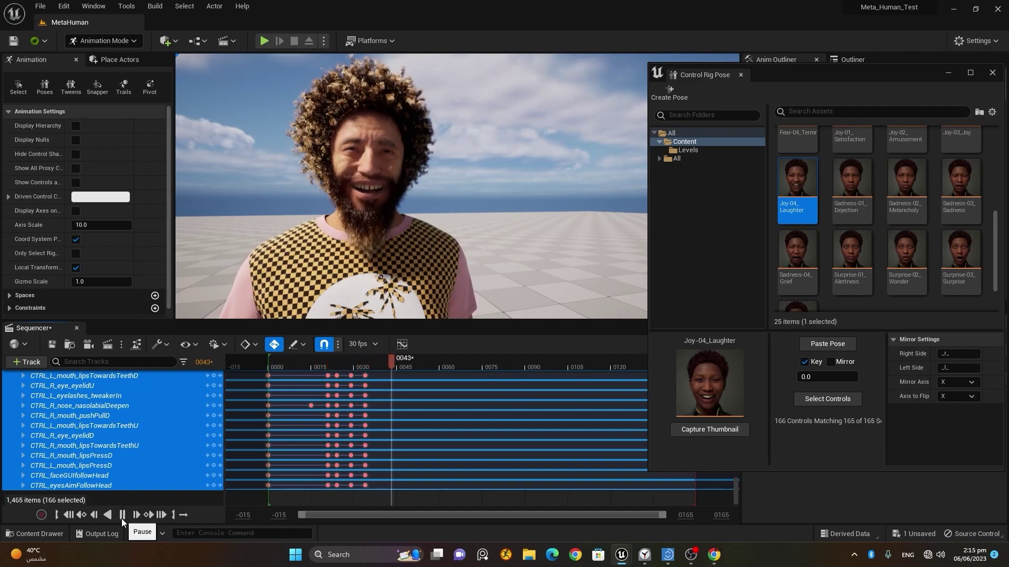
{"action": "left_click", "coordinate": [121, 514]}
{"action": "left_click", "coordinate": [308, 359]}
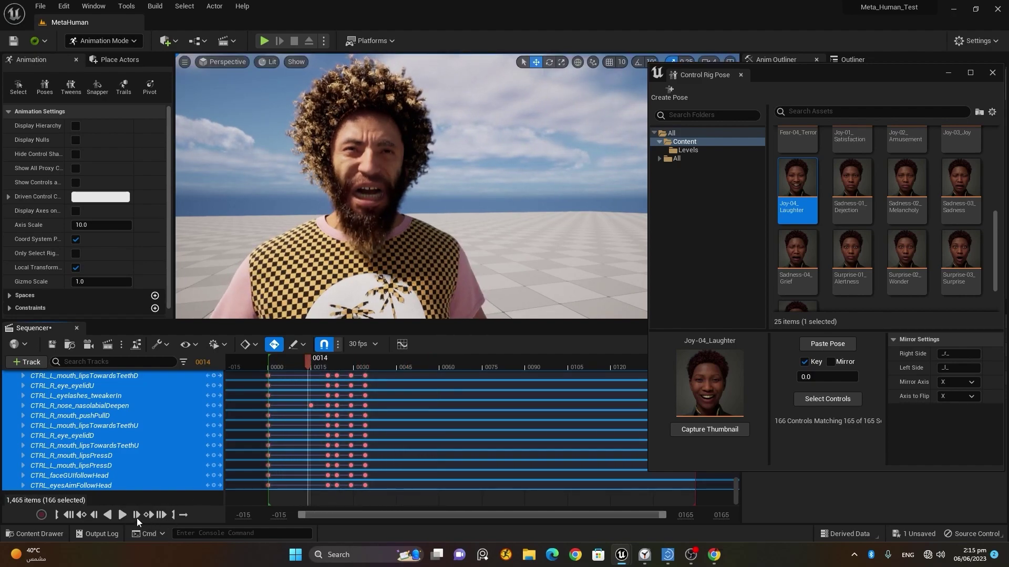
{"action": "left_click", "coordinate": [122, 515]}
{"action": "left_click", "coordinate": [122, 515]}
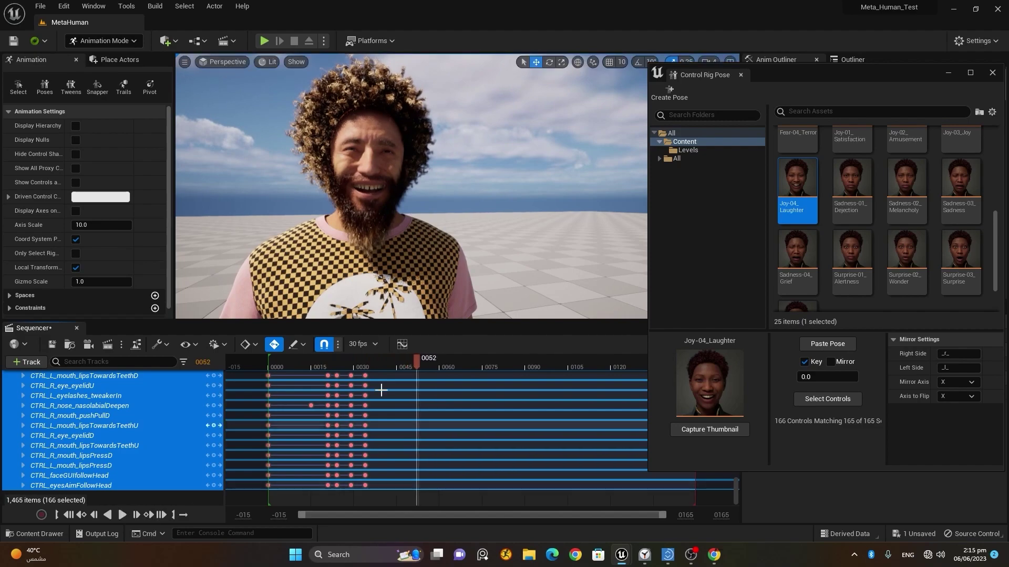
Step: Try to shift the last three columns of facial pose keys 10 frames later, and undo the move
{"action": "left_click_drag", "start_coordinate": [386, 372], "coordinate": [384, 488]}
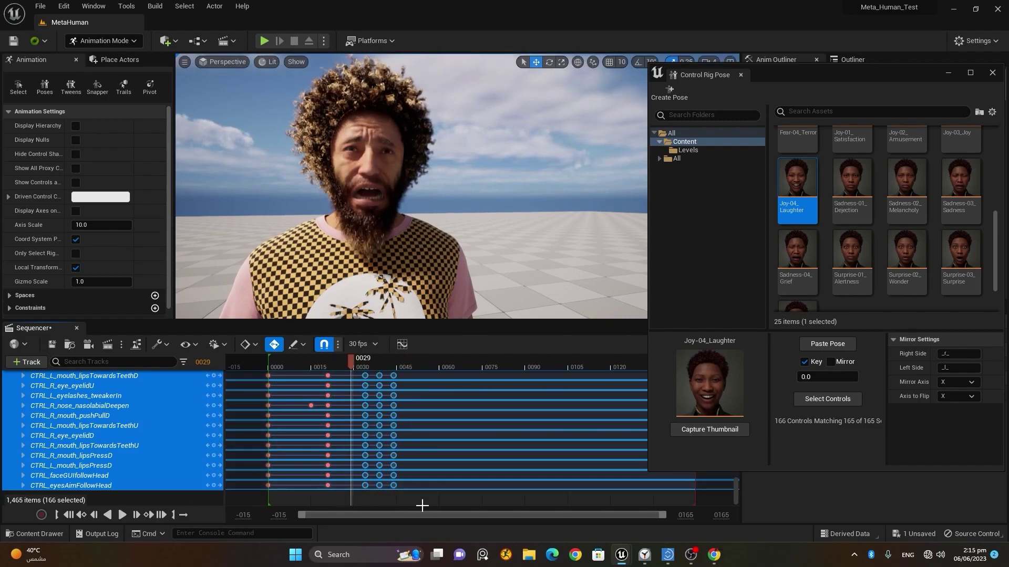
{"action": "key", "text": "ctrl+z"}
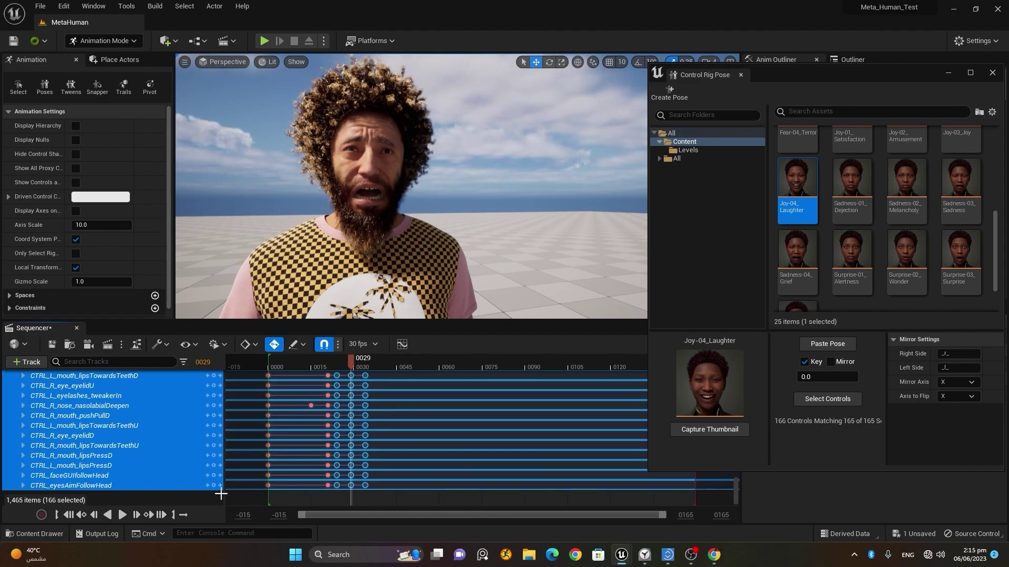
Step: Collapse the Face_ControlBoard_CtrlRig track and space its last three pose keys out to about frames 31, 60 and 73
{"action": "scroll", "coordinate": [96, 439], "scroll_direction": "up", "scroll_amount": 2}
{"action": "scroll", "coordinate": [96, 437], "scroll_direction": "up", "scroll_amount": 10}
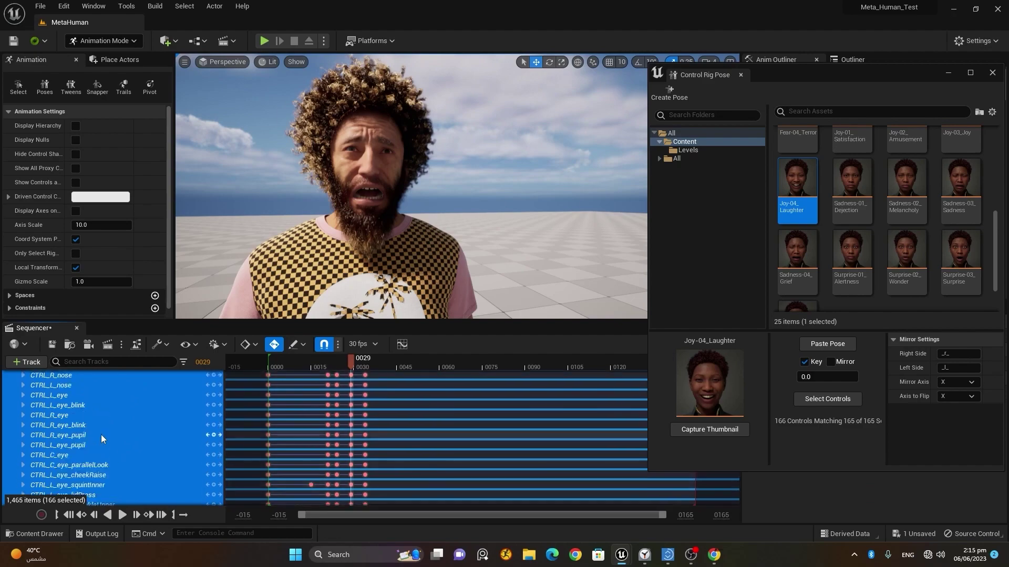
{"action": "scroll", "coordinate": [104, 431], "scroll_direction": "up", "scroll_amount": 15}
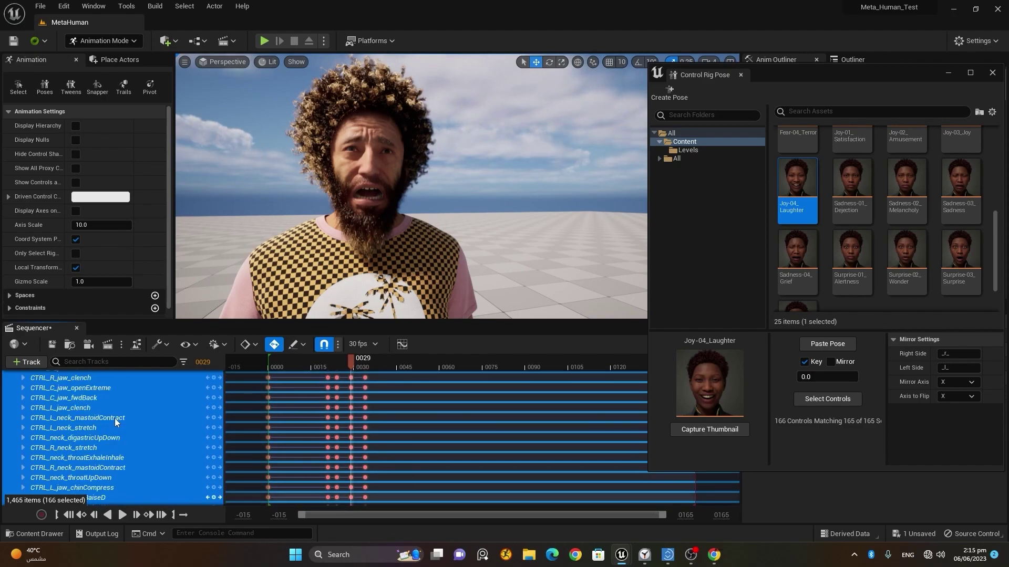
{"action": "left_click", "coordinate": [18, 432]}
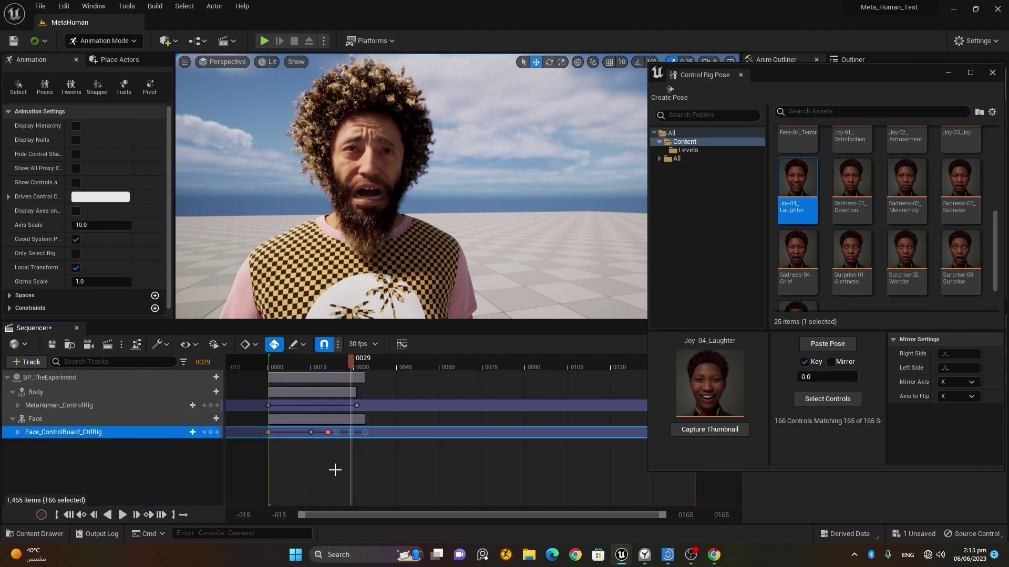
{"action": "left_click_drag", "start_coordinate": [395, 461], "coordinate": [358, 434]}
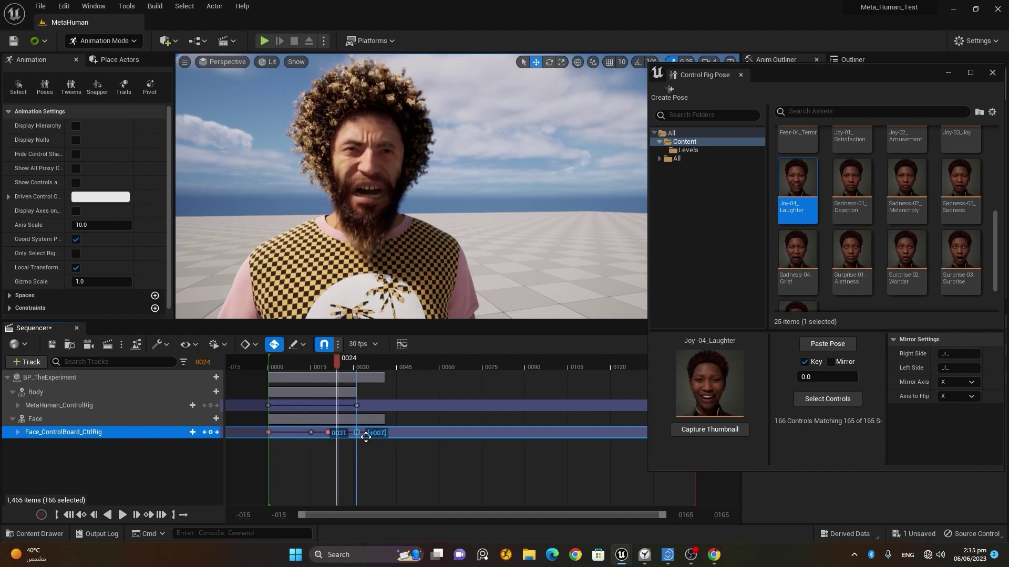
{"action": "left_click_drag", "start_coordinate": [429, 468], "coordinate": [484, 476]}
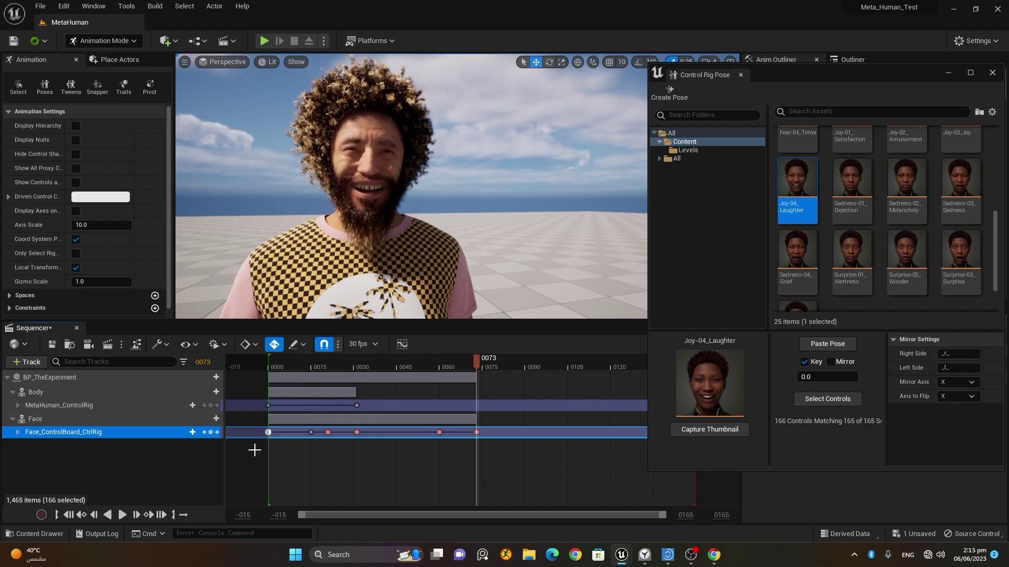
Step: Play back the retimed facial animation from frame 0 and stop it past the last key
{"action": "left_click", "coordinate": [68, 515]}
{"action": "left_click", "coordinate": [122, 516]}
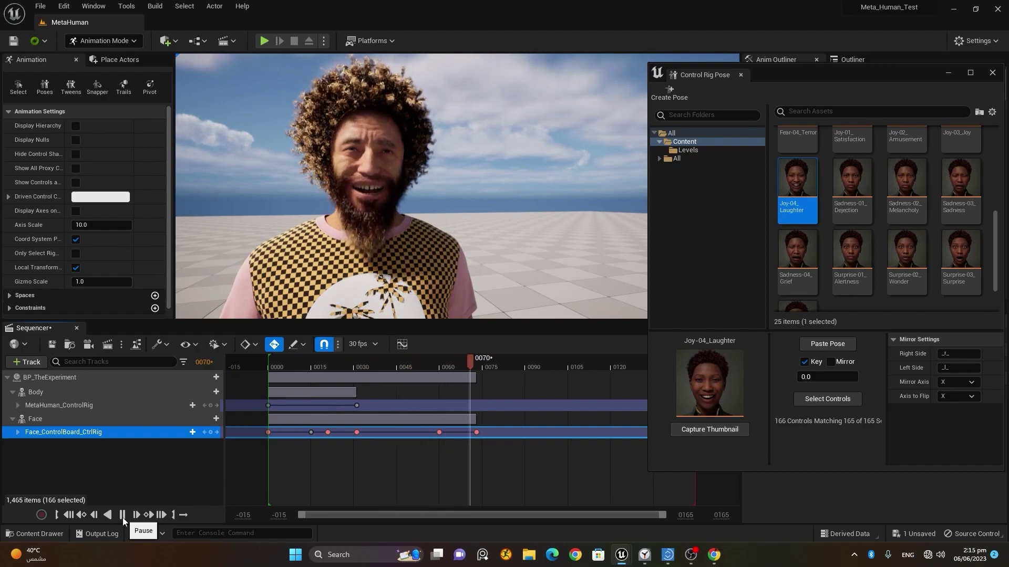
{"action": "left_click", "coordinate": [123, 515]}
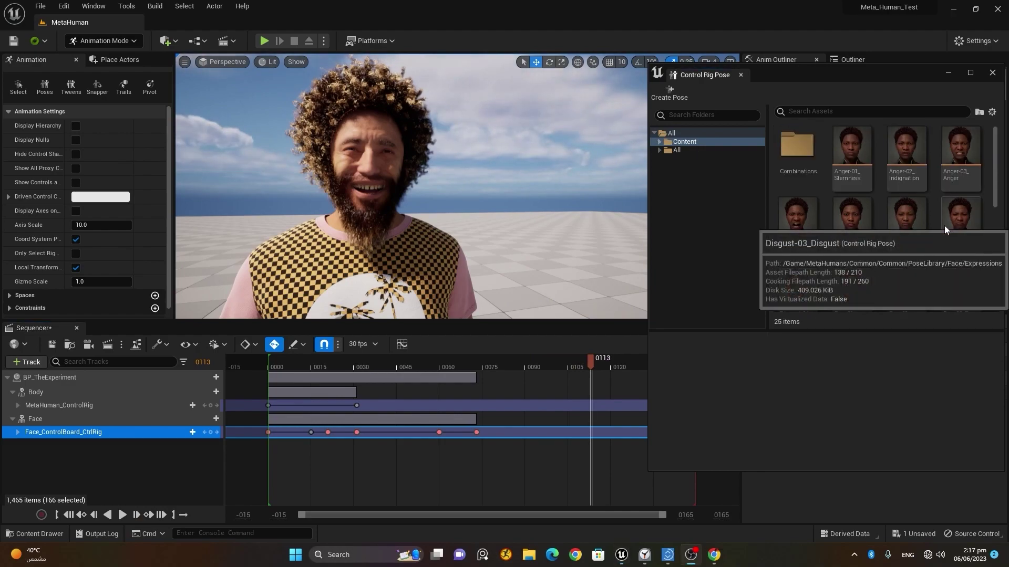
Step: Look through the combined expression poses in the Combinations folder and close the Control Rig Pose window
{"action": "double_click", "coordinate": [802, 140]}
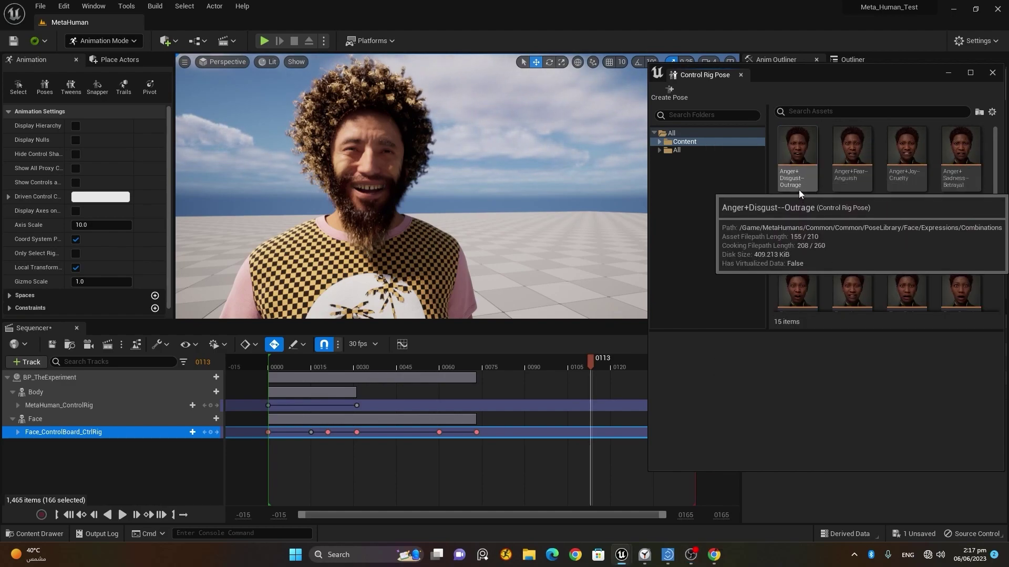
{"action": "scroll", "coordinate": [947, 274], "scroll_direction": "down", "scroll_amount": 3}
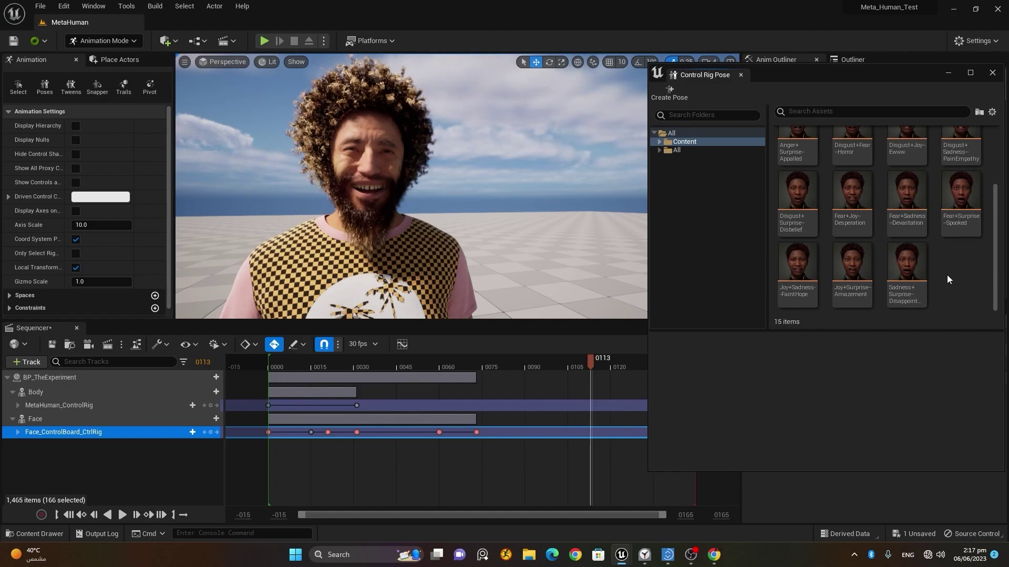
{"action": "double_click", "coordinate": [666, 141]}
{"action": "left_click", "coordinate": [664, 149]}
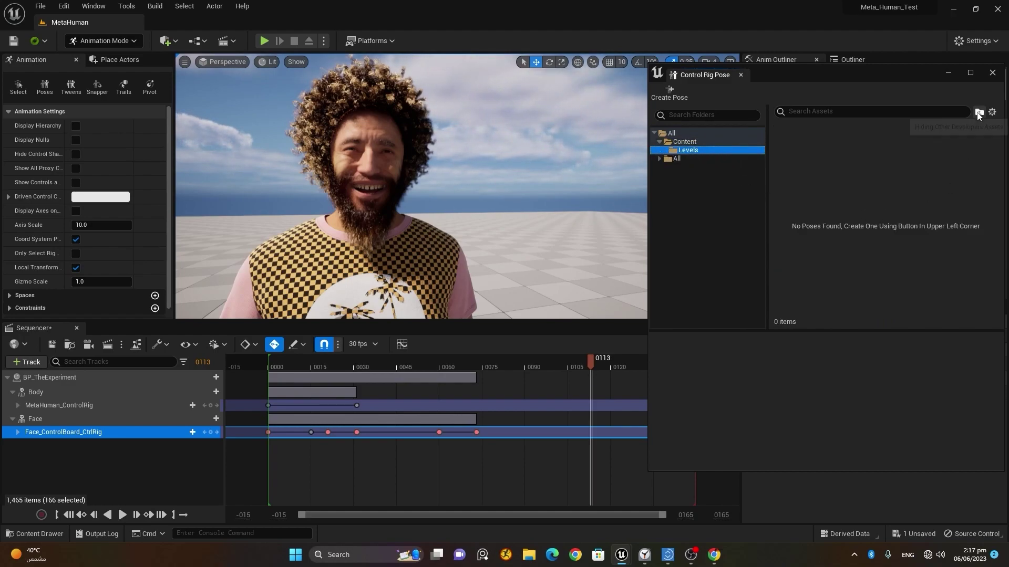
{"action": "left_click", "coordinate": [992, 73]}
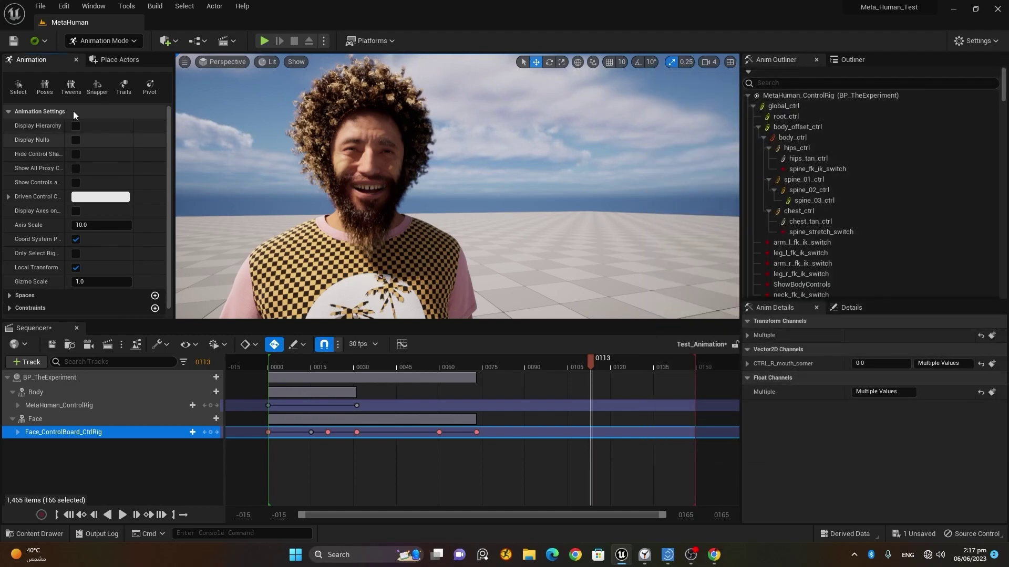
Step: Reopen the control rig pose library and open the folder MetaHumans/Common/Common/PoseLibrary/Face/Visemes
{"action": "left_click", "coordinate": [45, 87]}
{"action": "double_click", "coordinate": [678, 142]}
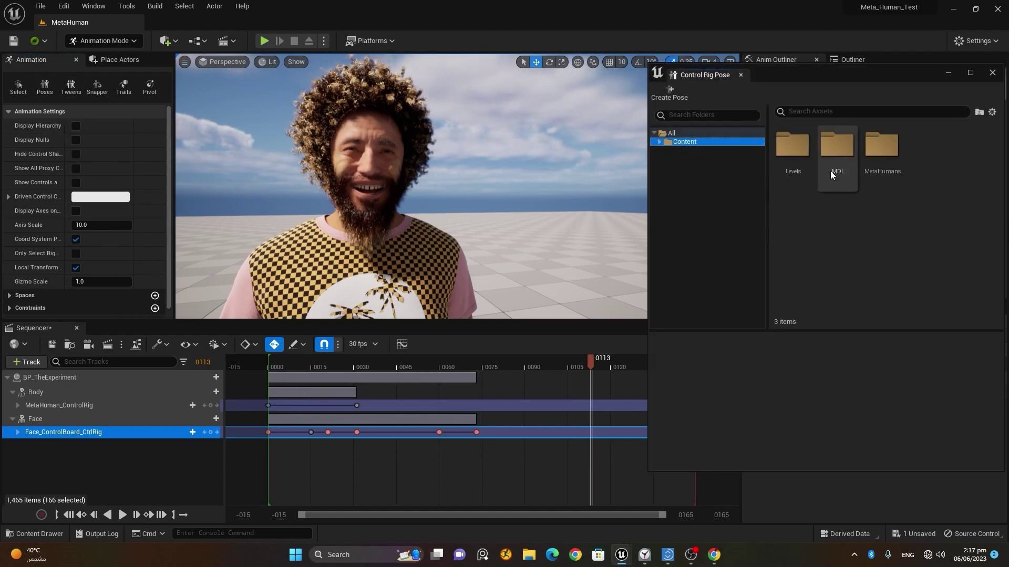
{"action": "double_click", "coordinate": [886, 148]}
{"action": "double_click", "coordinate": [793, 149]}
{"action": "double_click", "coordinate": [796, 157]}
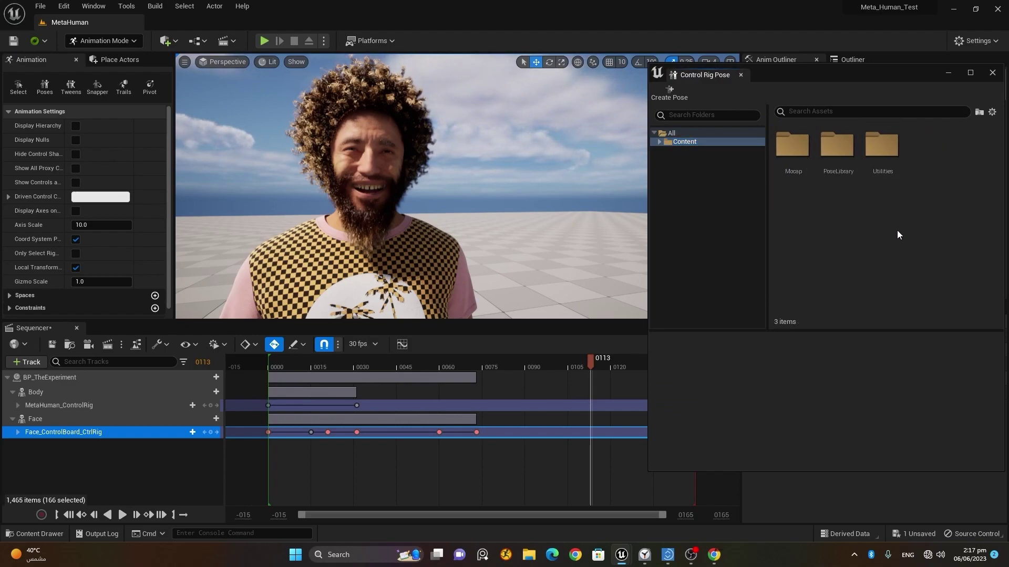
{"action": "double_click", "coordinate": [837, 152]}
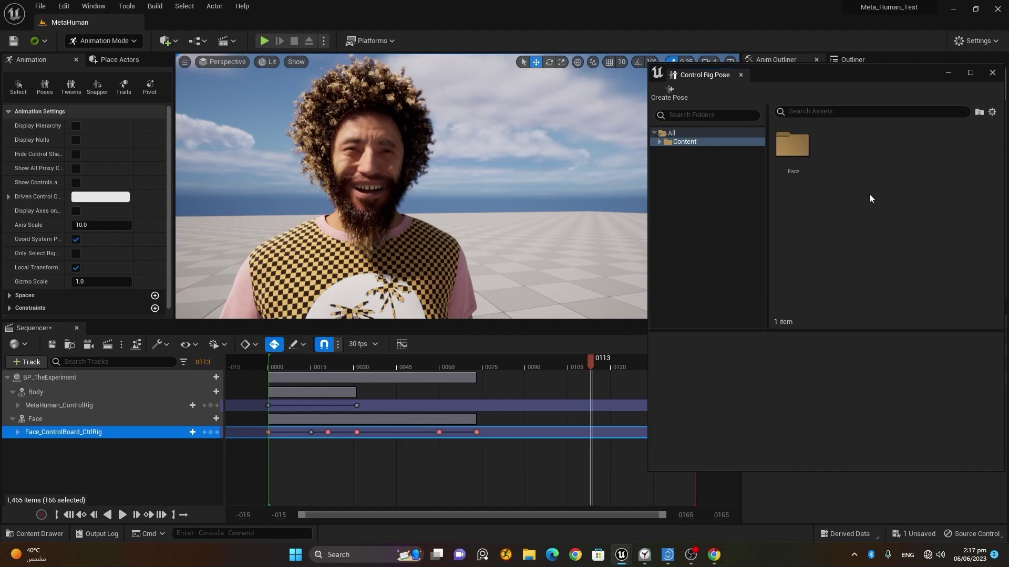
{"action": "double_click", "coordinate": [793, 145]}
{"action": "double_click", "coordinate": [841, 143]}
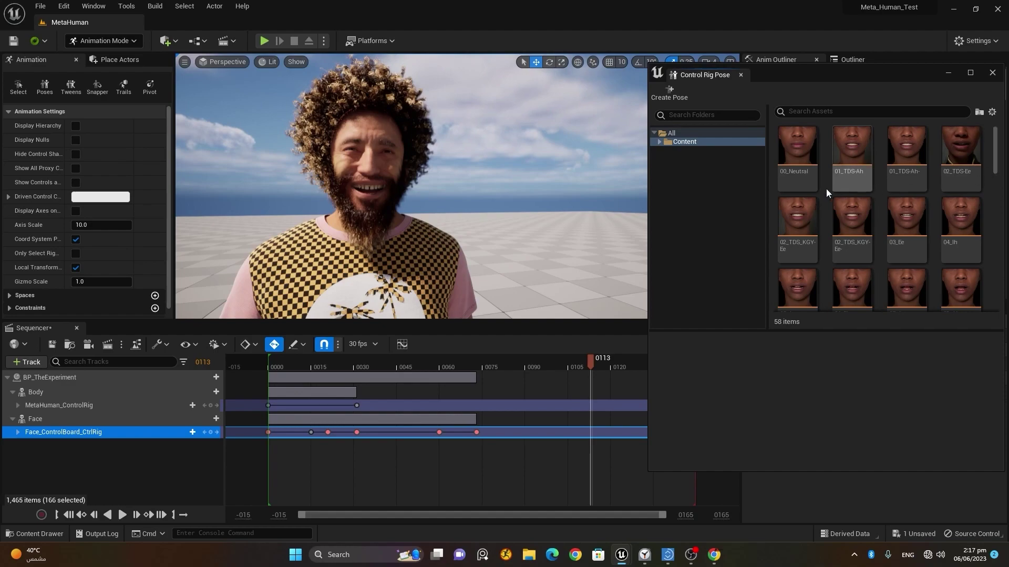
Step: Look through the viseme poses and select the 02_TDS_KGY-Ee pose
{"action": "left_click_drag", "start_coordinate": [997, 172], "coordinate": [987, 296]}
{"action": "scroll", "coordinate": [987, 292], "scroll_direction": "down", "scroll_amount": 2}
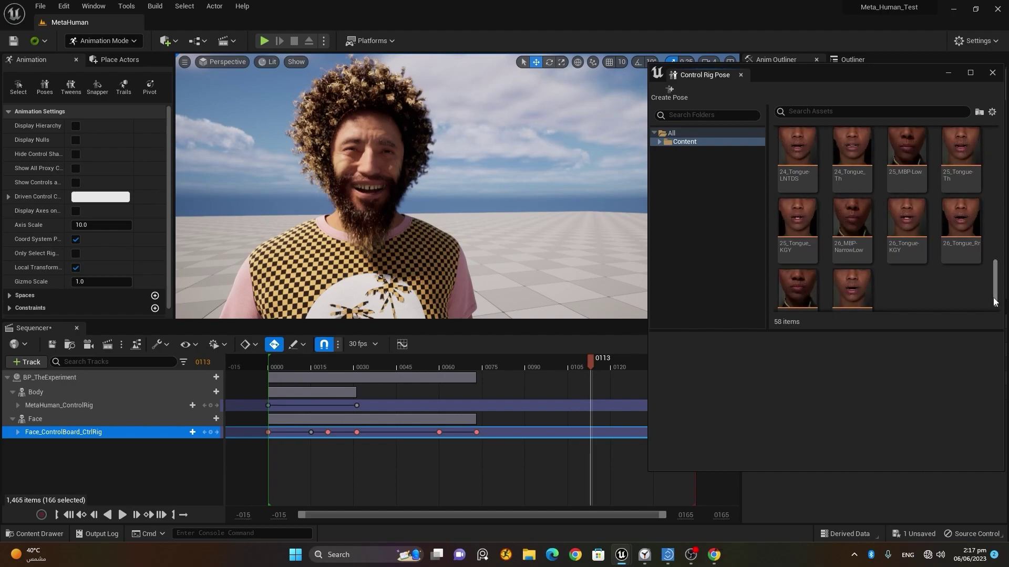
{"action": "scroll", "coordinate": [996, 301], "scroll_direction": "down", "scroll_amount": 1}
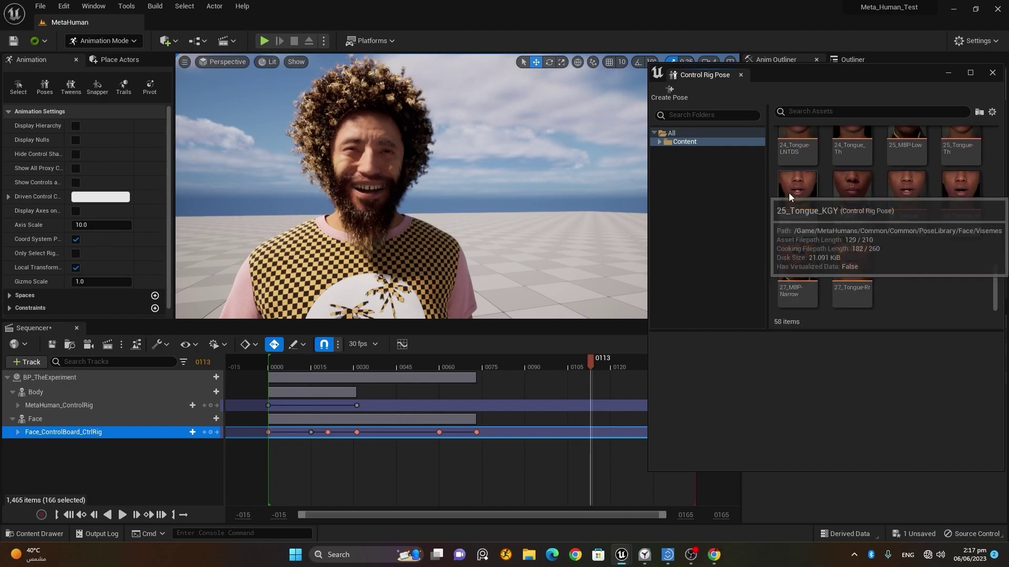
{"action": "left_click_drag", "start_coordinate": [996, 291], "coordinate": [988, 133]}
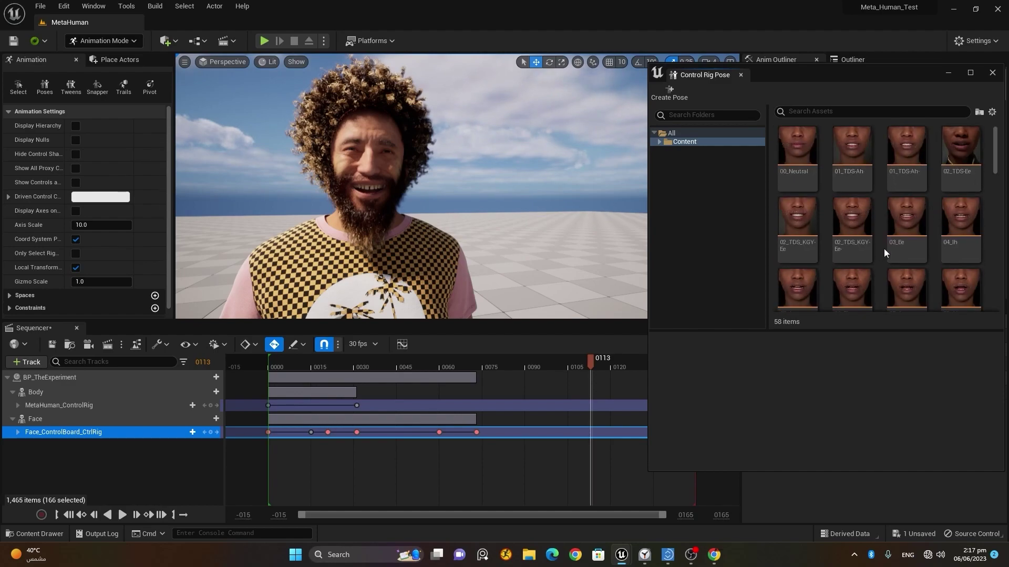
{"action": "left_click", "coordinate": [807, 220]}
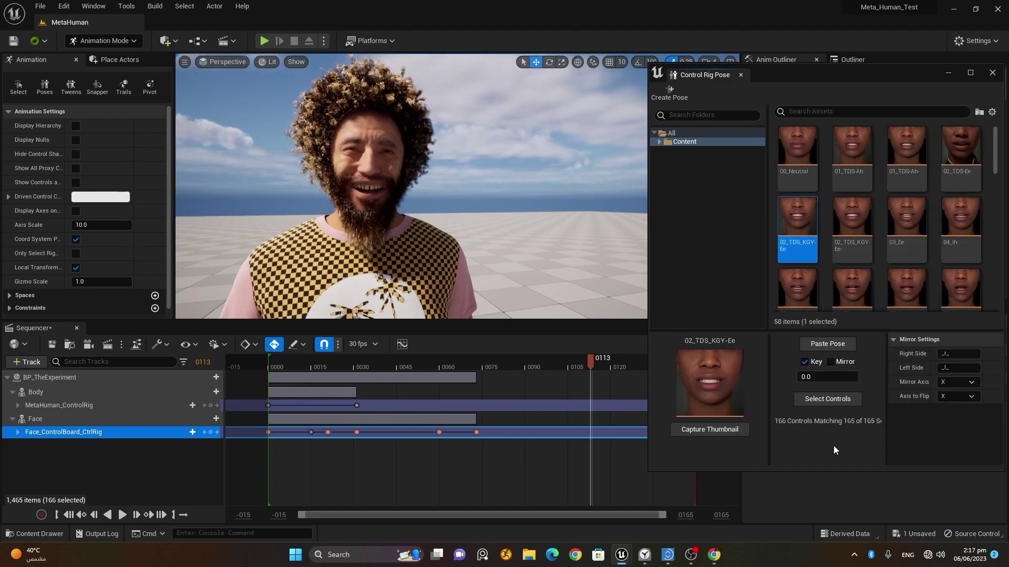